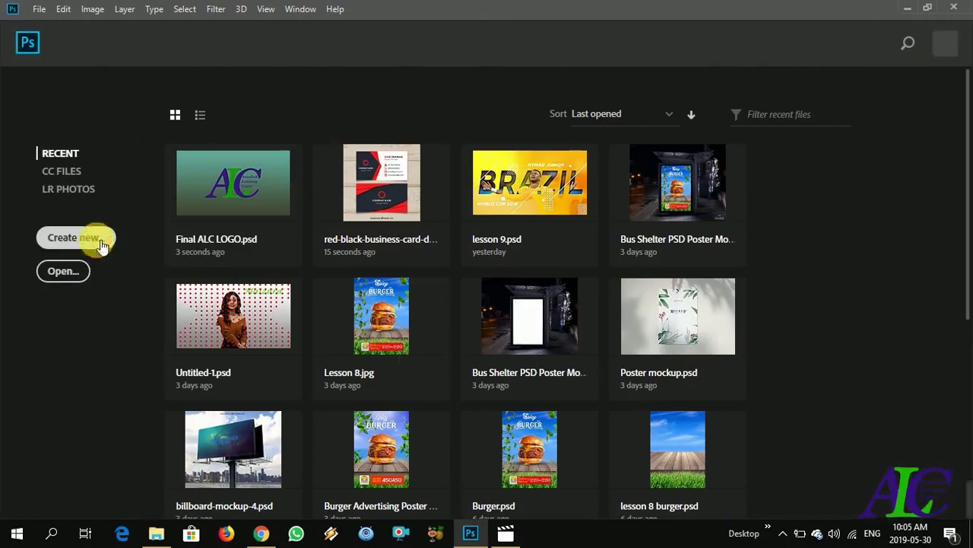
Step: Create a blank white 1920 × 1080 px document at 72 ppi
click(99, 239)
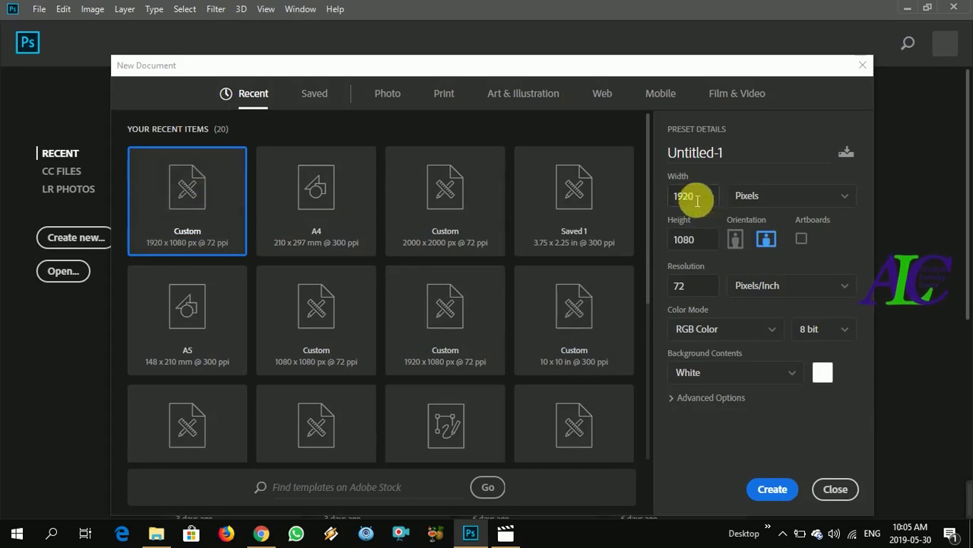
click(681, 239)
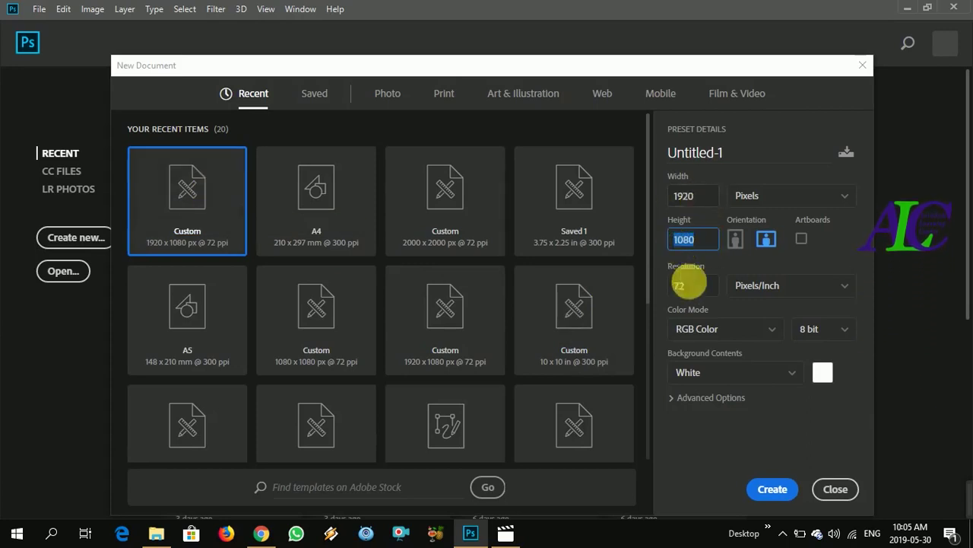
click(673, 286)
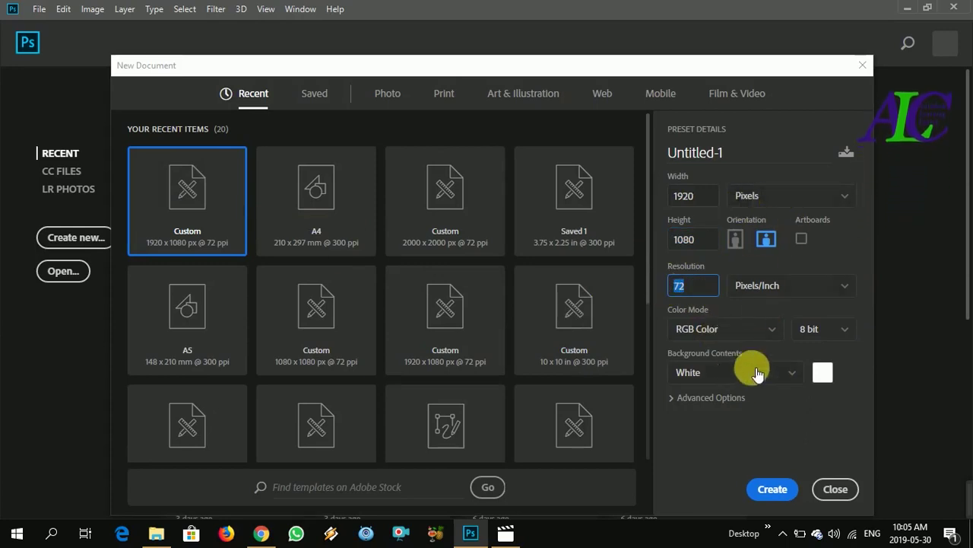
click(772, 488)
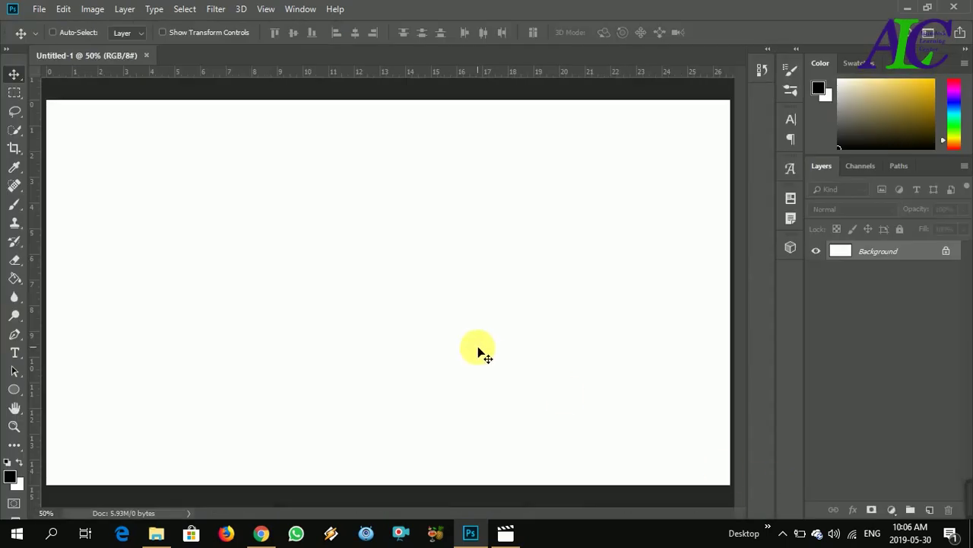
Step: Bring the neymar-brazil-gold-rio photo from its folder into the new document
scroll(406, 334, down, 1)
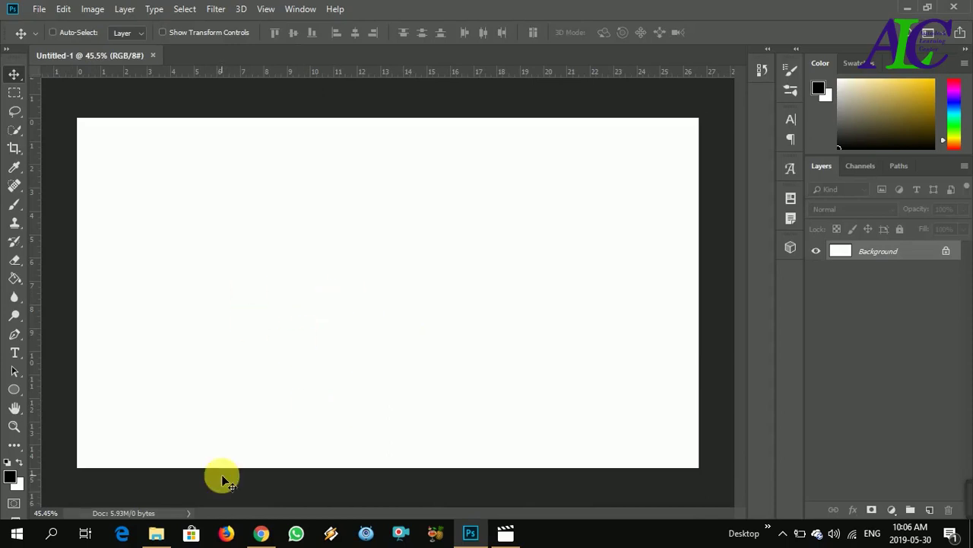
click(158, 532)
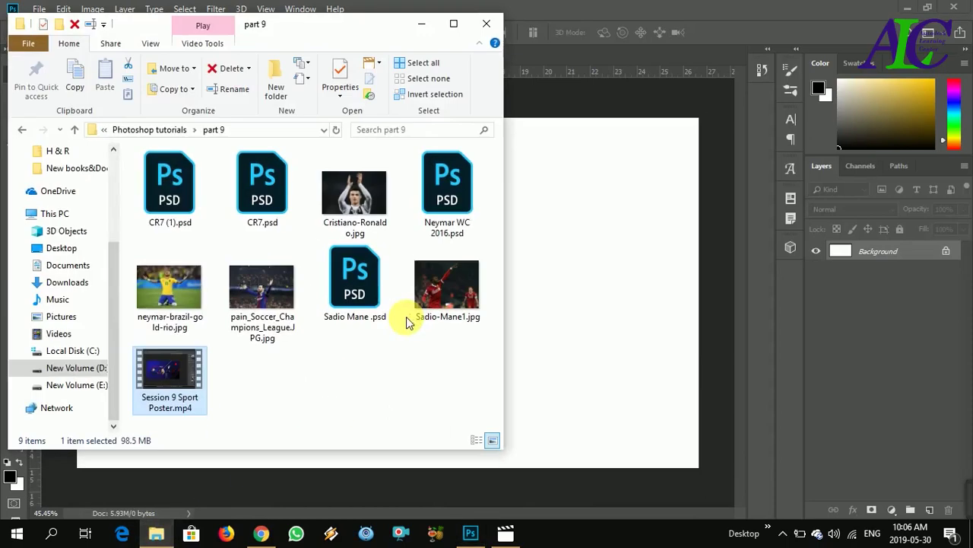
click(162, 295)
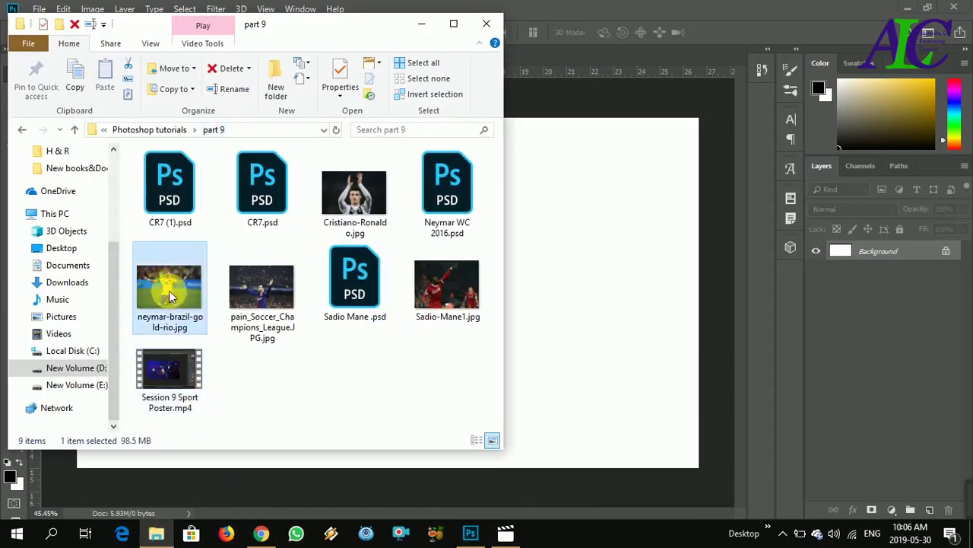
click(591, 277)
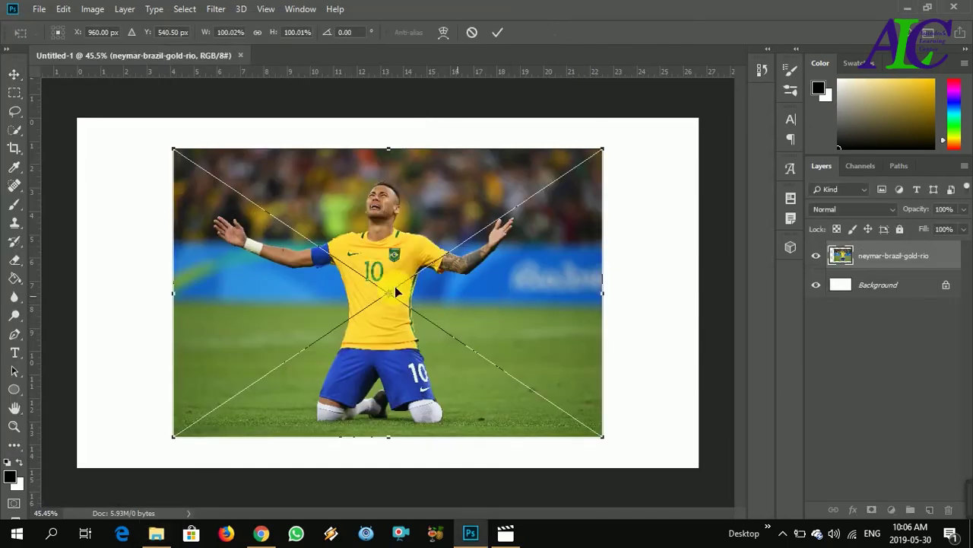
Step: Enlarge the placed photo to about 166% and commit it
drag(173, 148, 57, 107)
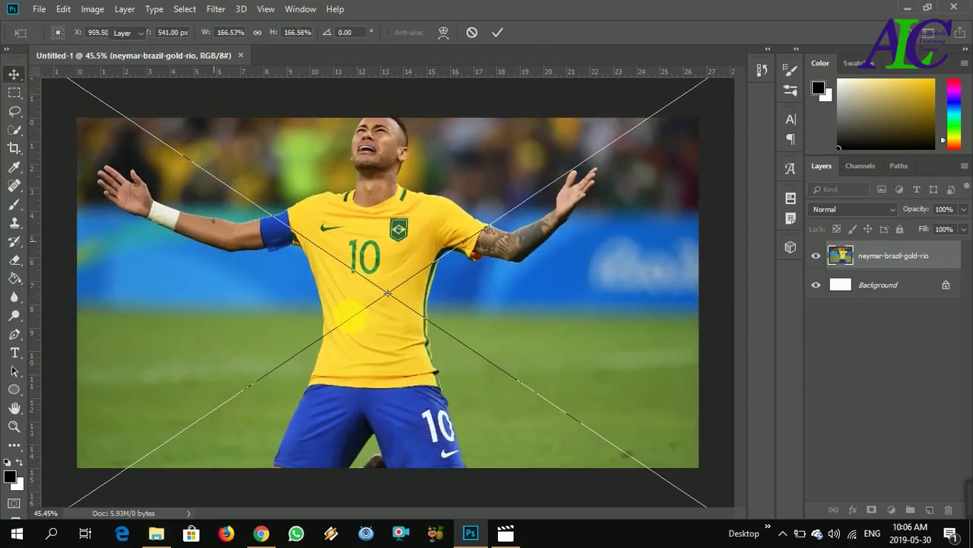
double_click(388, 329)
scroll(477, 366, down, 3)
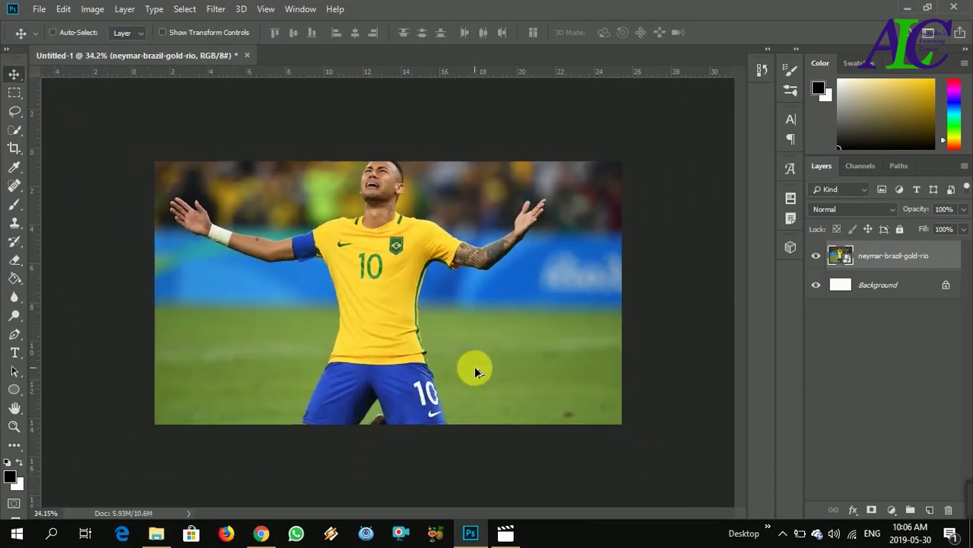
Step: Scale the photo up to about 247% and shift it right and down to frame the footballer's face
key(ctrl+t)
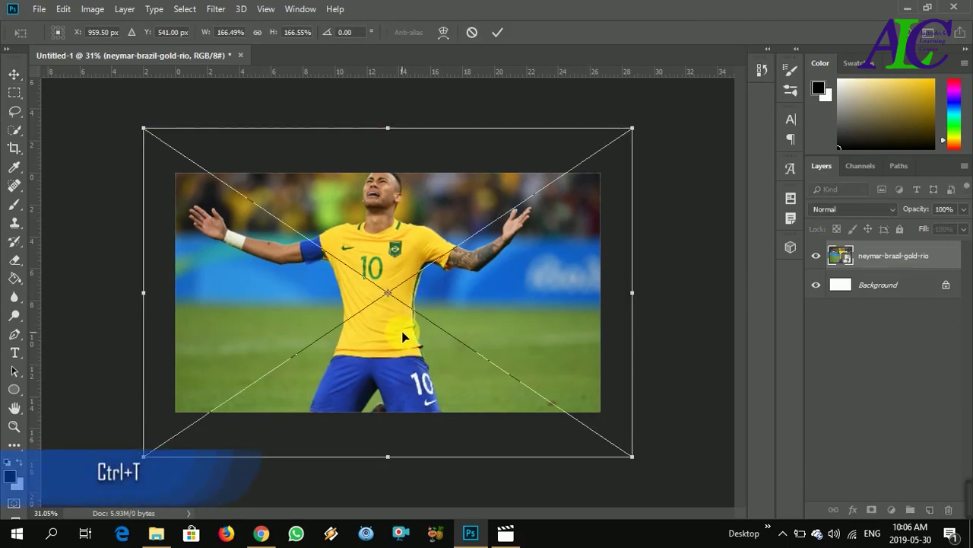
drag(143, 128, 41, 59)
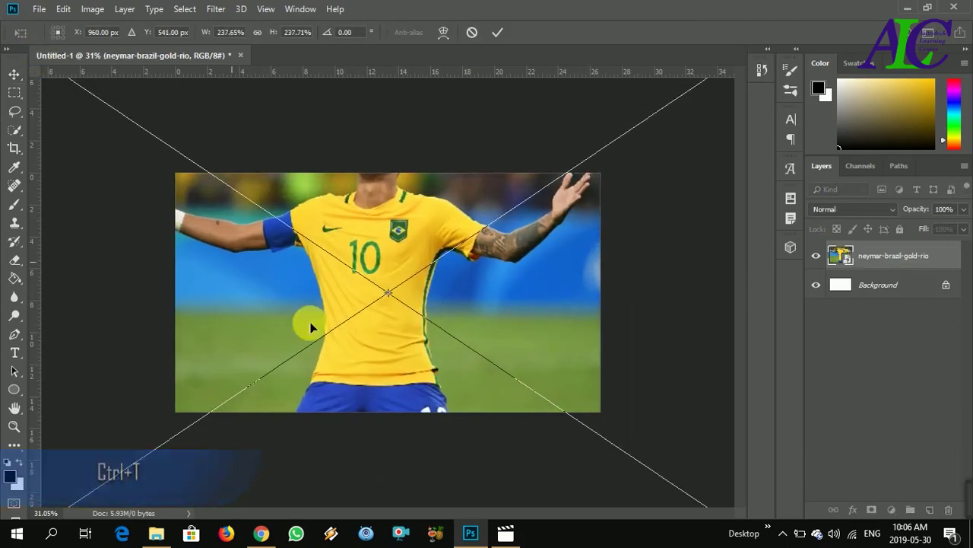
drag(380, 316, 434, 398)
drag(135, 154, 114, 135)
drag(391, 289, 414, 318)
key(Return)
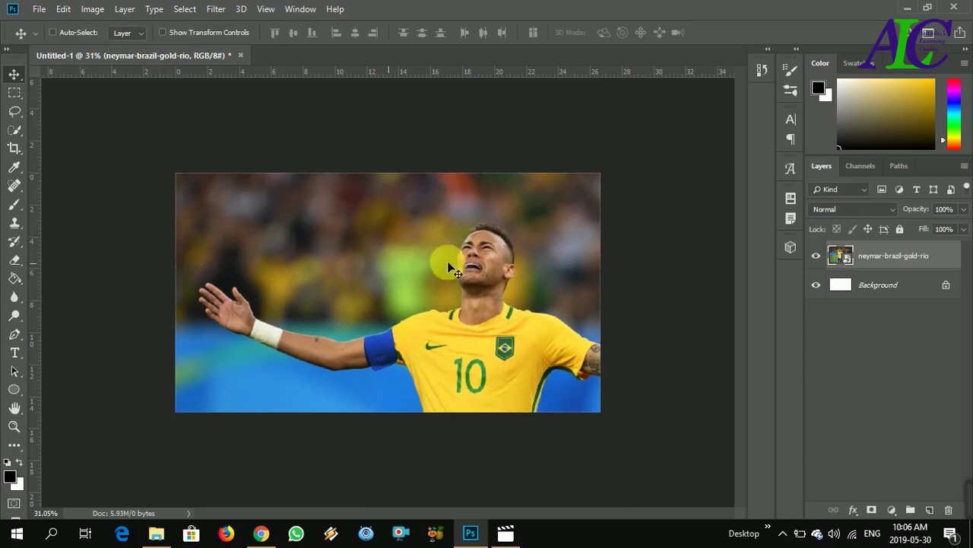
Step: Add a Solid Color fill layer in a slightly lighter yellow sampled from the shirt
click(15, 168)
click(545, 337)
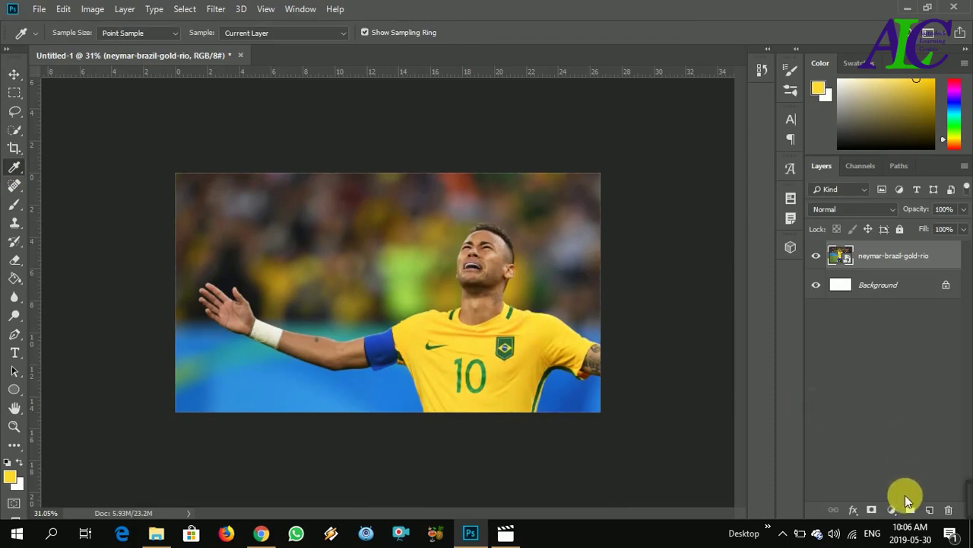
click(905, 515)
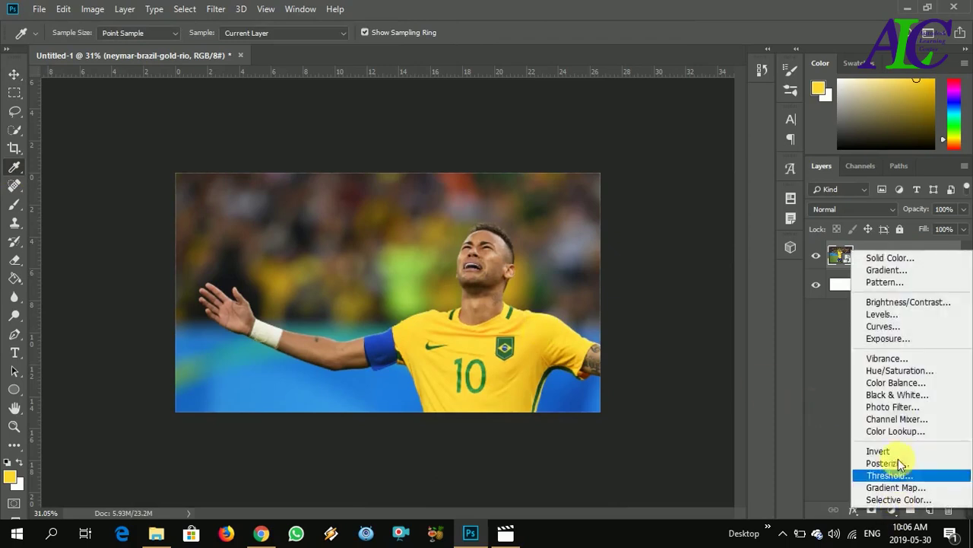
click(894, 260)
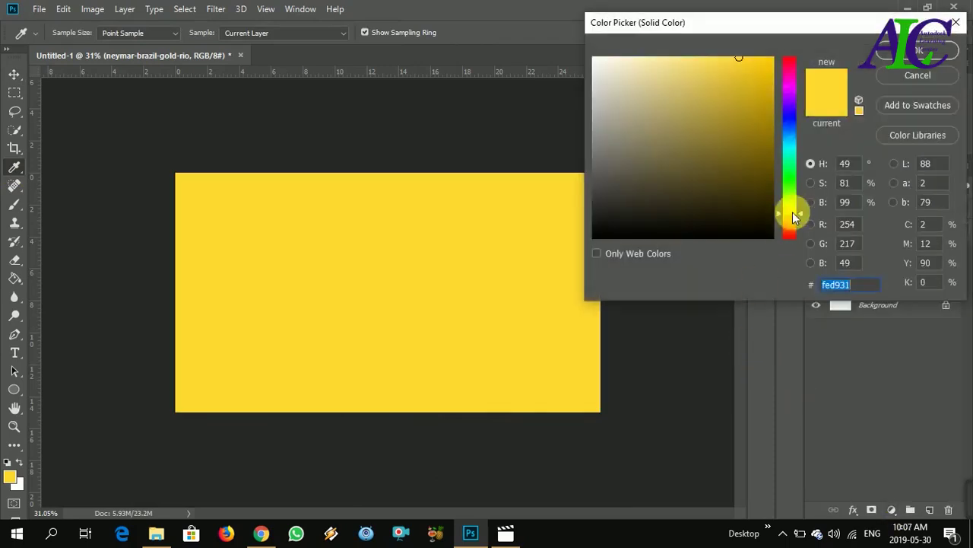
click(738, 57)
click(918, 50)
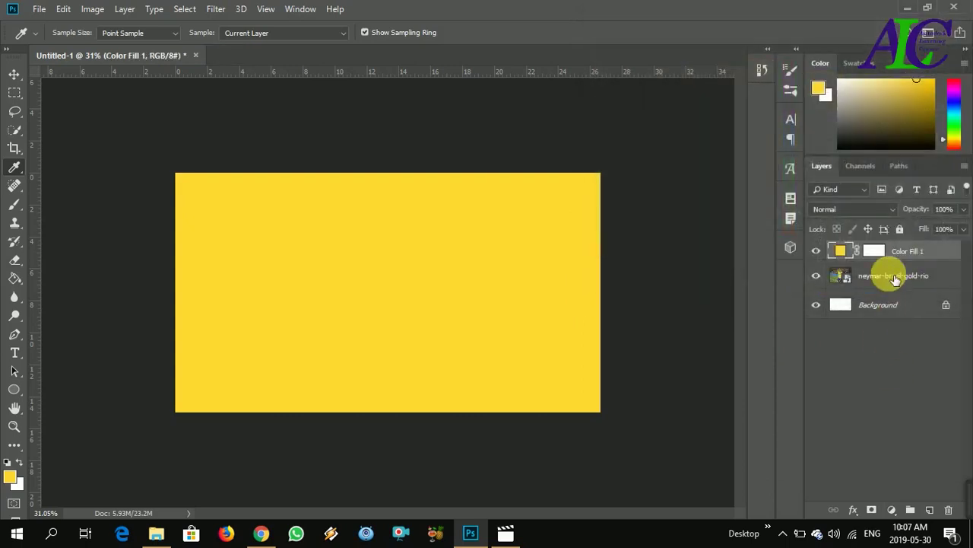
Step: Move the photo layer above the yellow fill and set it to Soft Light
drag(894, 278, 894, 254)
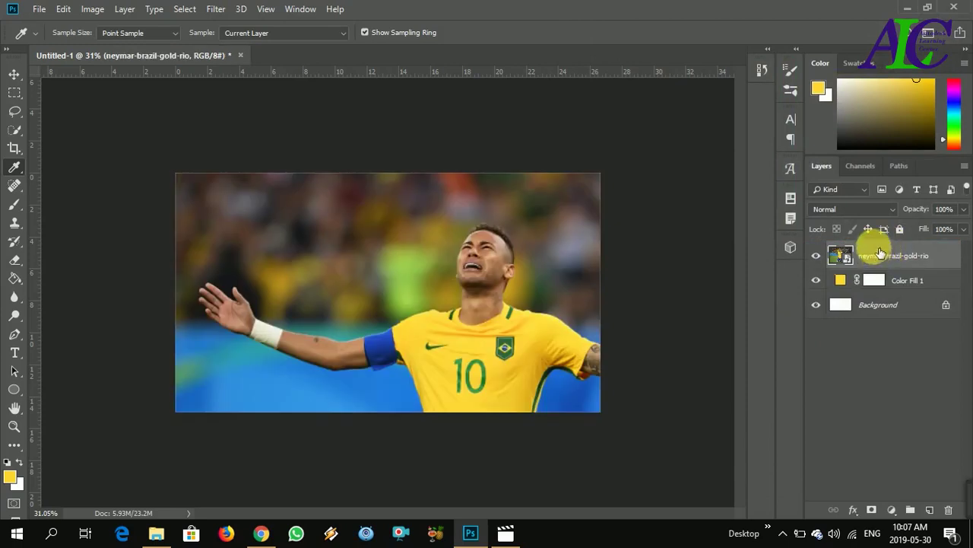
click(885, 208)
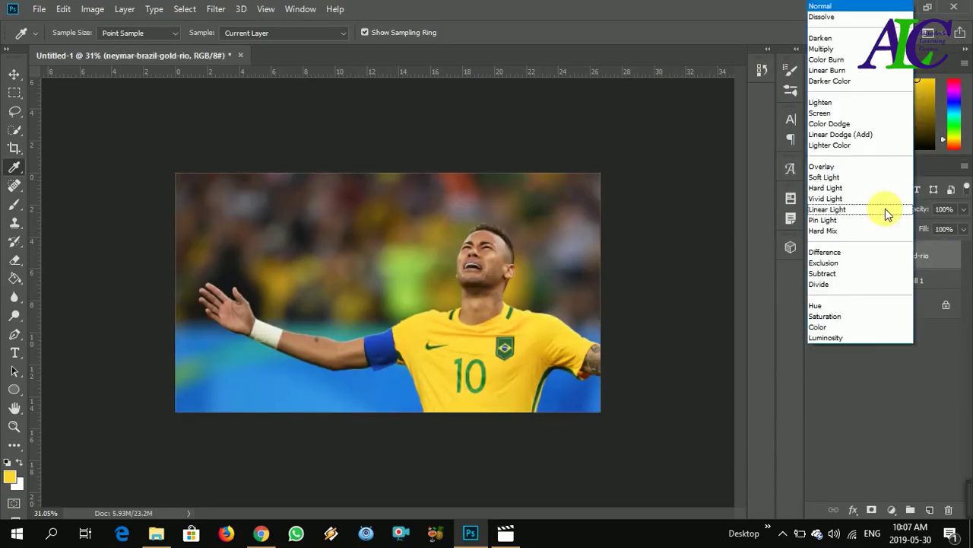
click(853, 177)
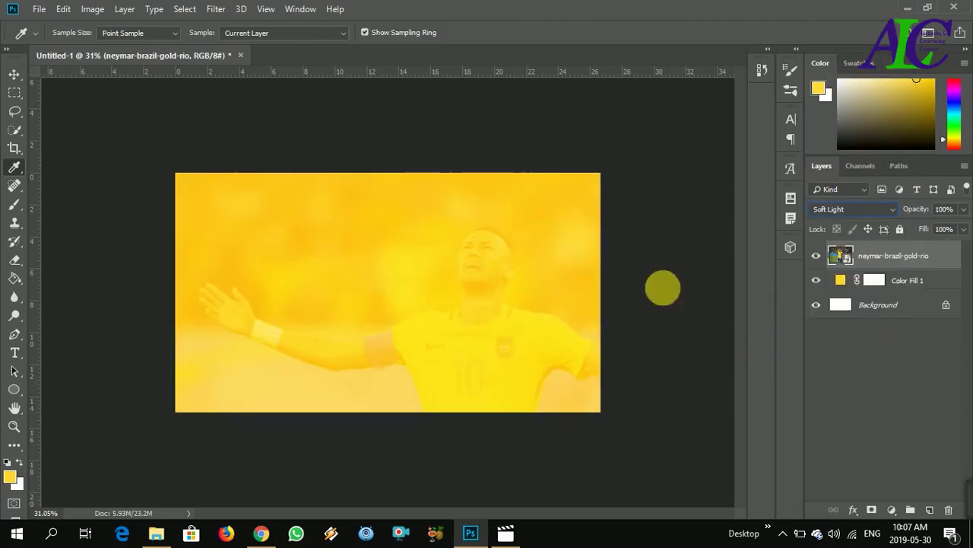
Step: Give the photo a 9.2-pixel Gaussian Blur and add an empty Layer 1 on top
click(221, 12)
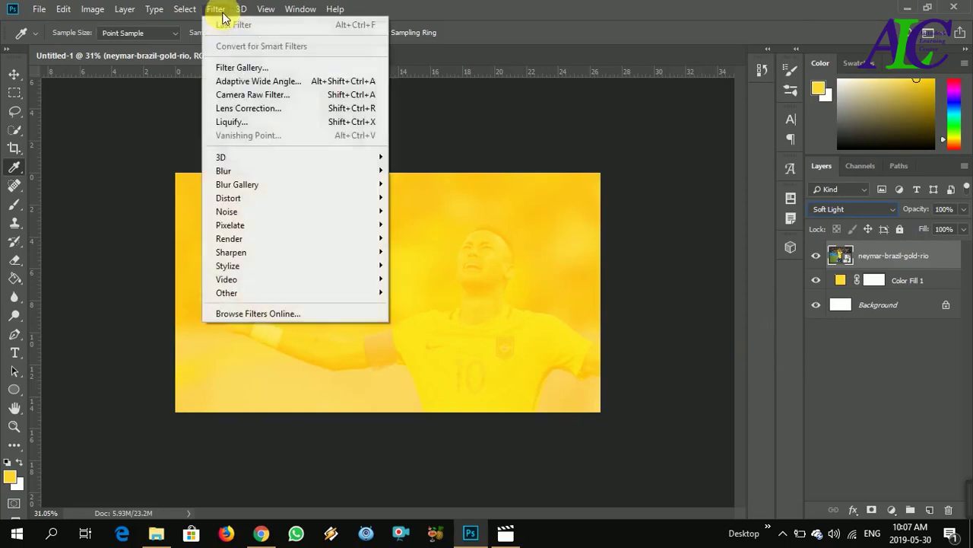
mouse_move(266, 184)
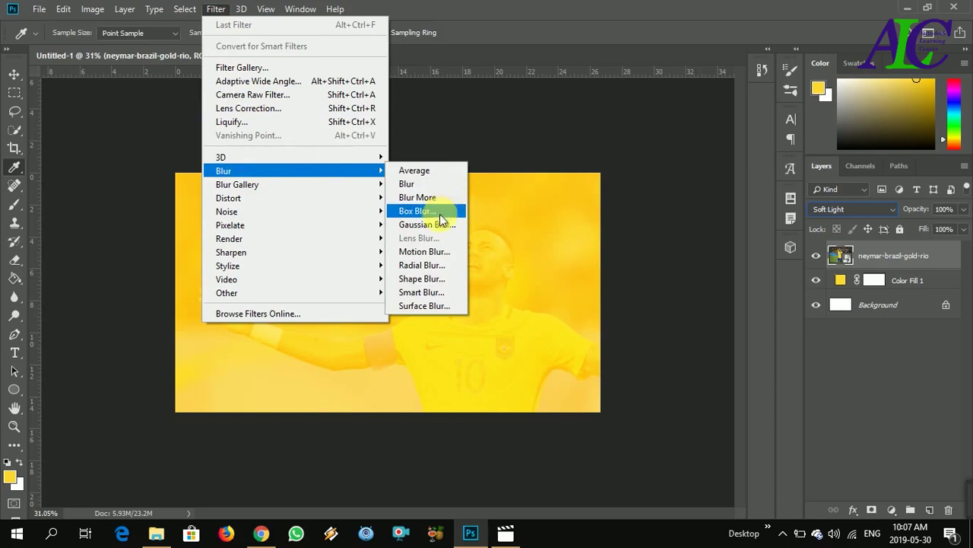
click(405, 225)
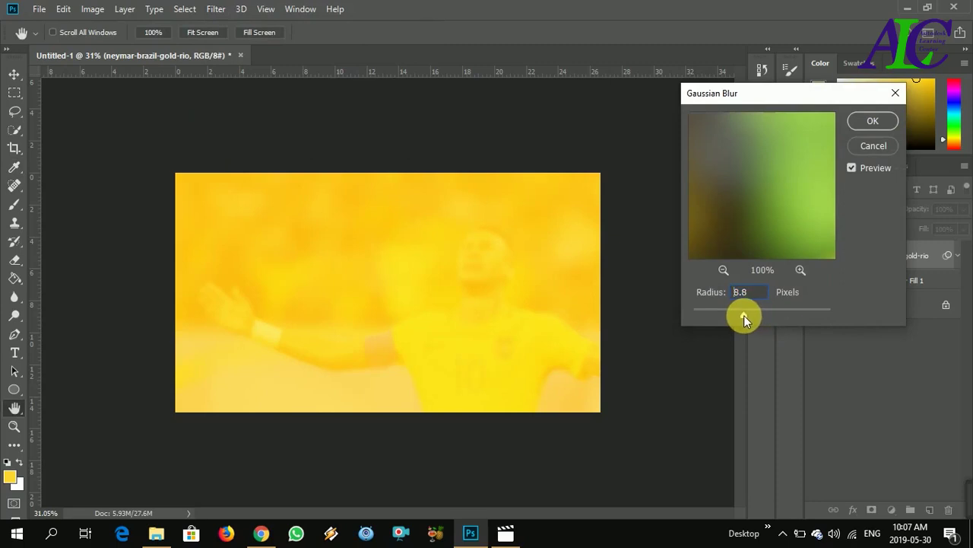
mouse_move(731, 314)
mouse_down()
mouse_move(756, 314)
mouse_move(731, 314)
mouse_move(745, 314)
mouse_up()
click(873, 121)
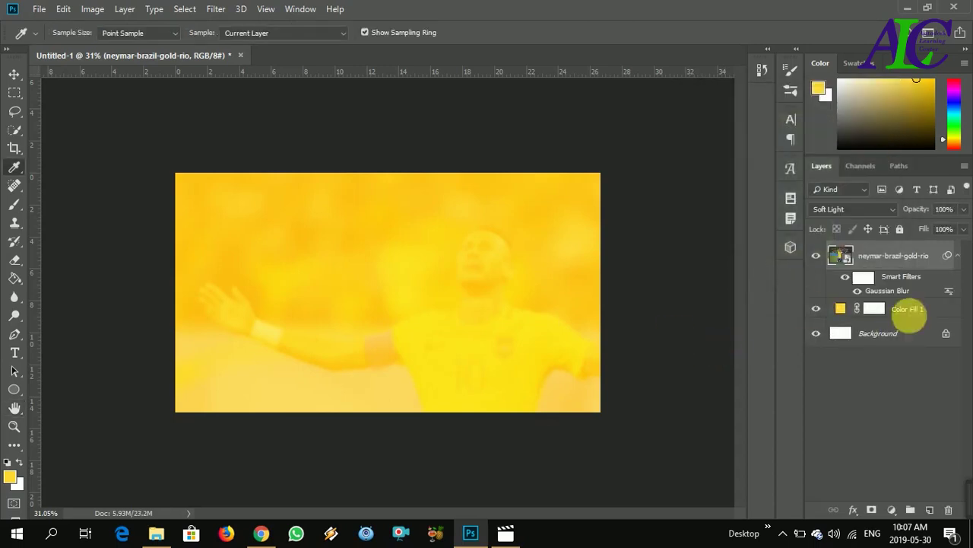
click(930, 510)
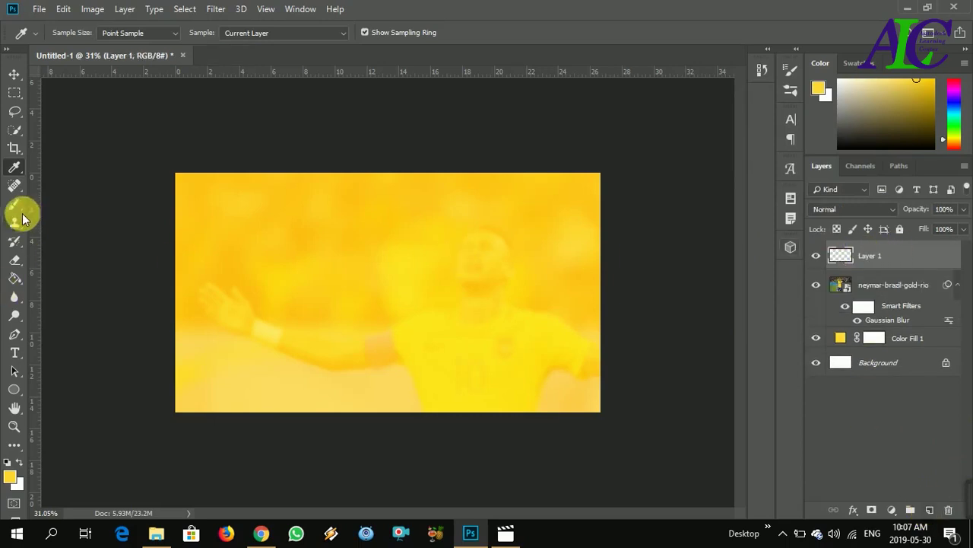
Step: Set the foreground colour to black and try a large brush stroke, then undo it
click(11, 478)
drag(645, 187, 564, 253)
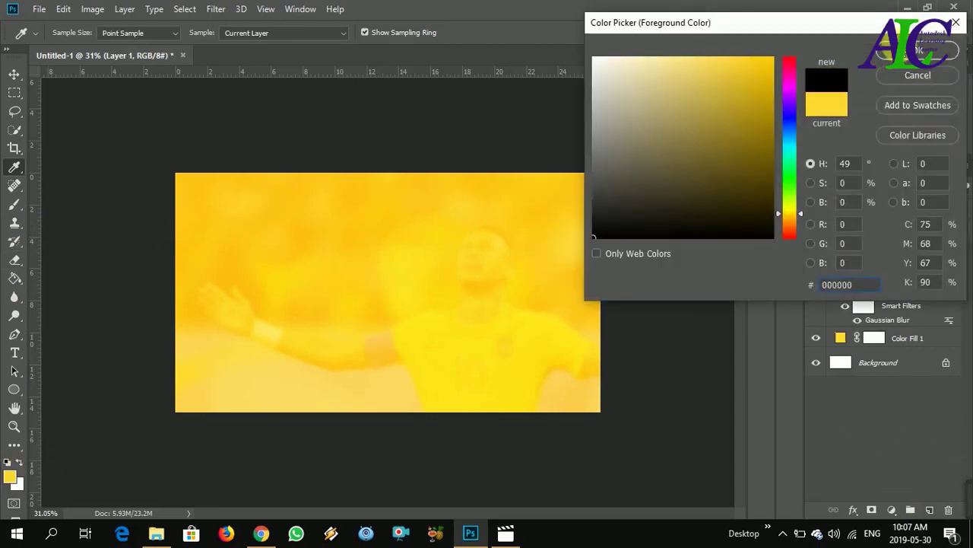
click(884, 55)
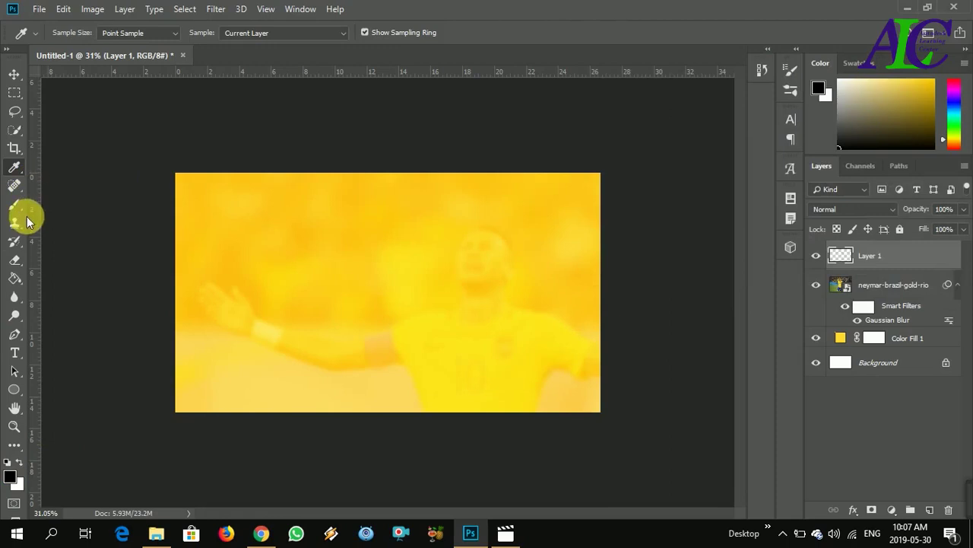
click(14, 205)
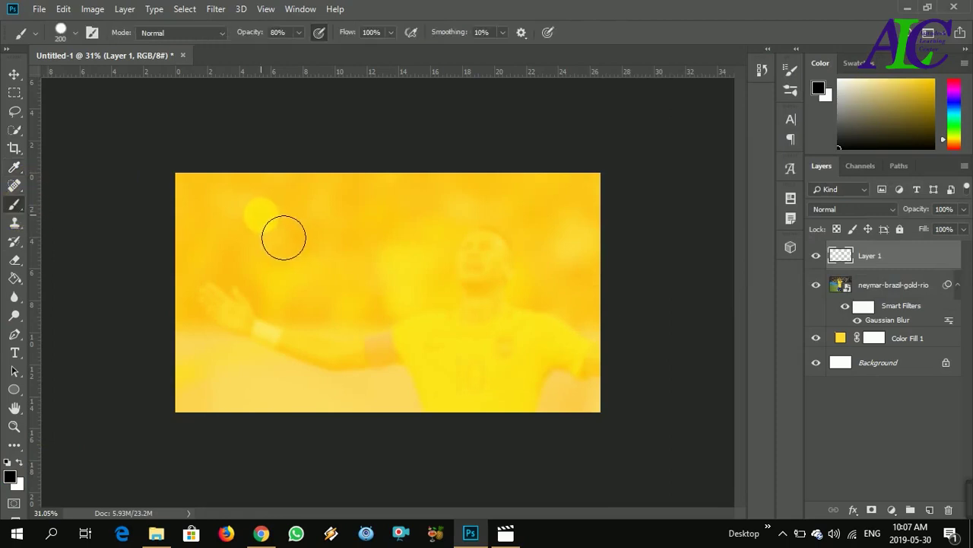
key(bracketright)
key(bracketright)
key(bracketright)
key(bracketright)
key(bracketright)
key(bracketright)
key(bracketright)
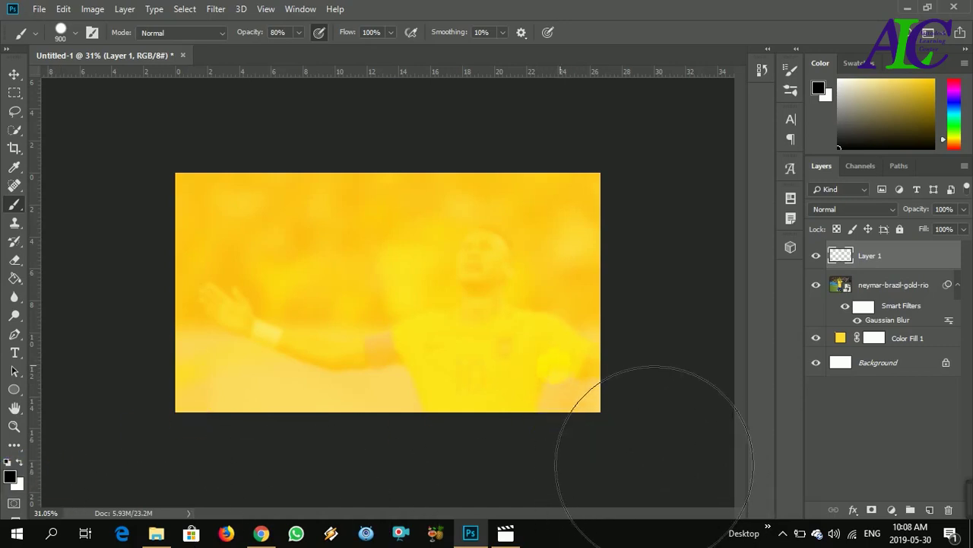
click(547, 365)
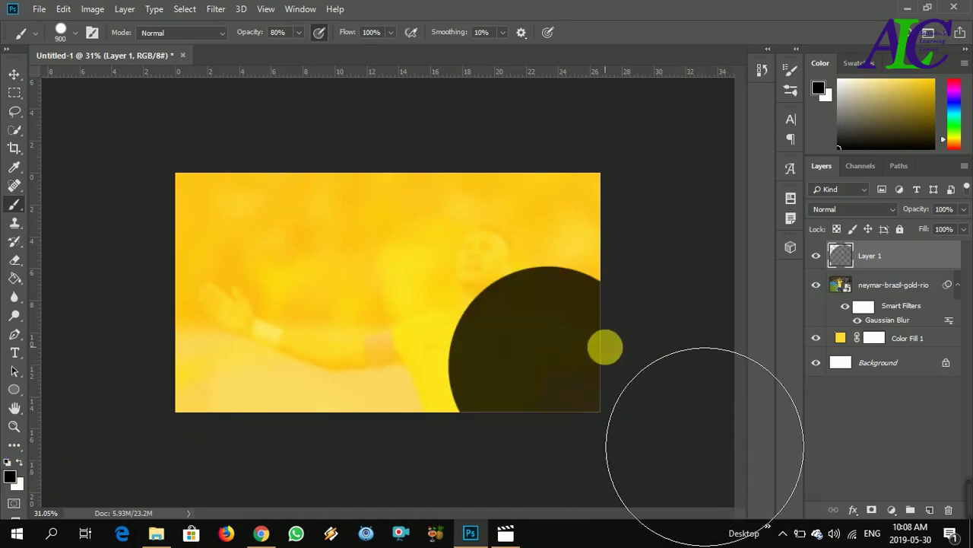
key(ctrl+z)
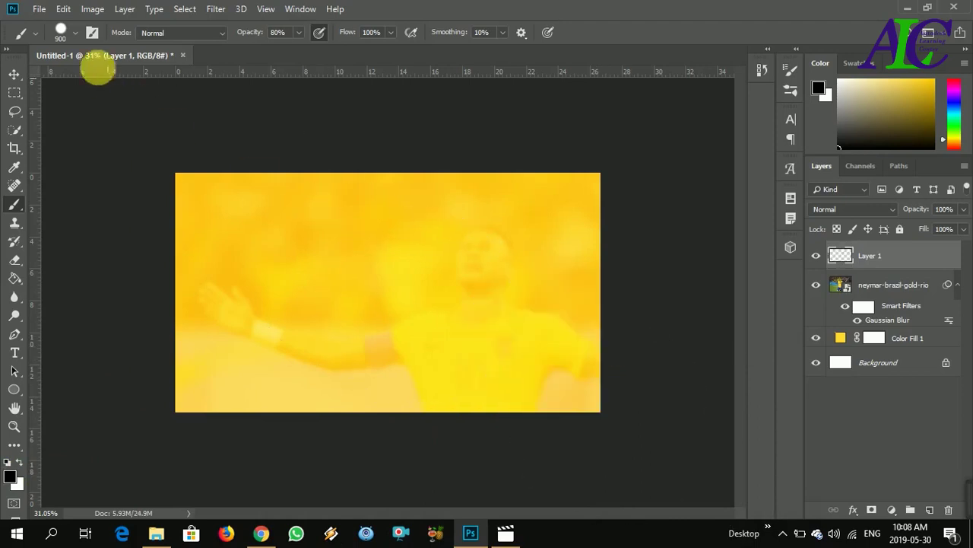
Step: Paint a soft black shadow in the lower-right corner with a zero-hardness Soft Round brush
click(73, 33)
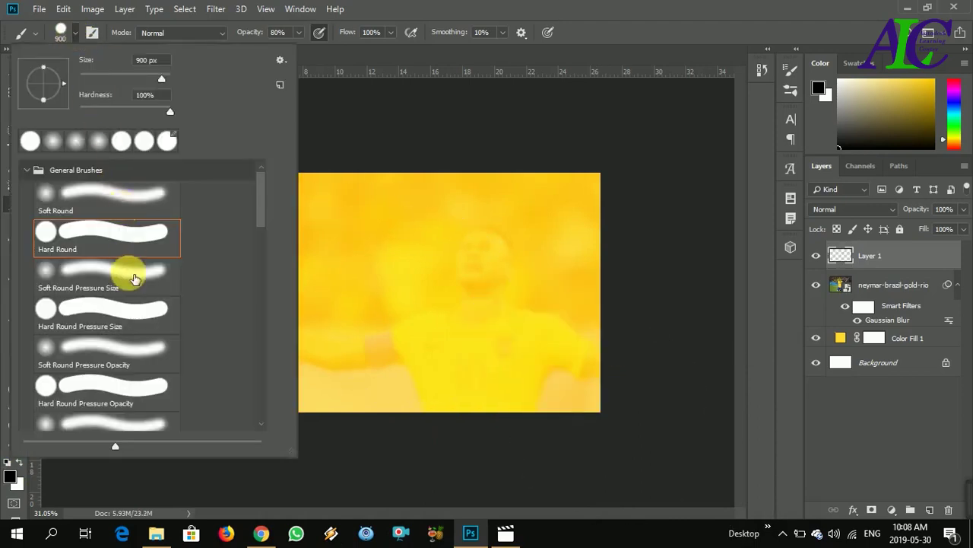
click(127, 271)
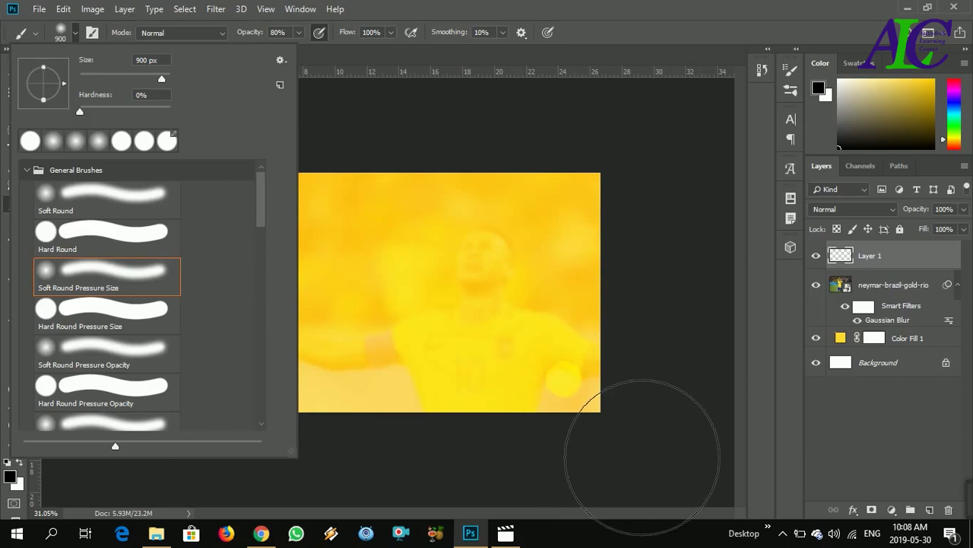
click(641, 456)
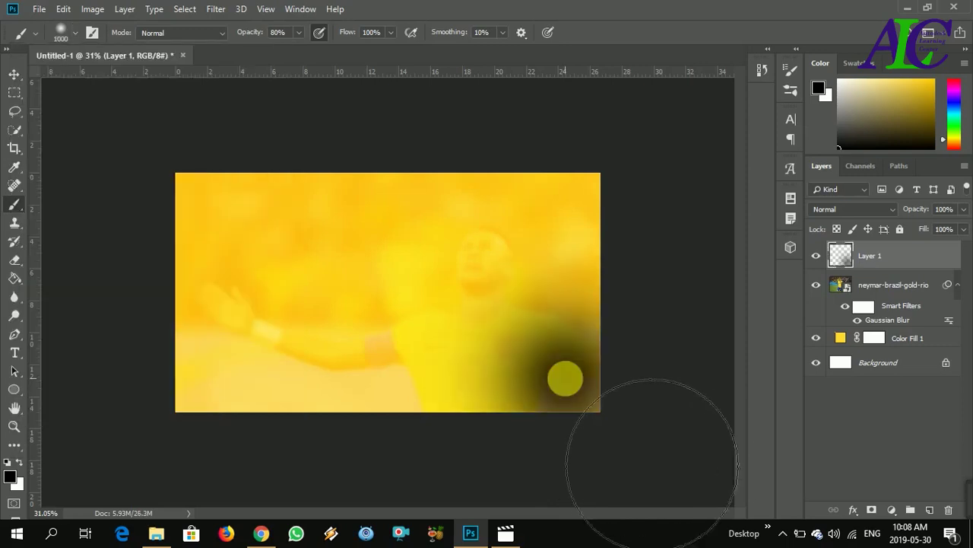
key(bracketright)
key(bracketright)
key(bracketright)
key(bracketright)
click(678, 490)
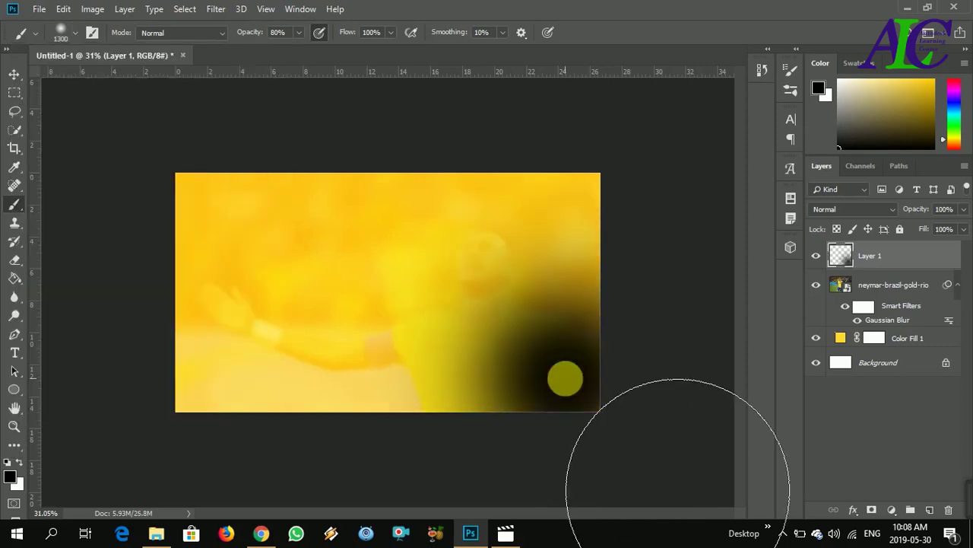
Step: Paint a white glow at the top-left and set Layer 1's blend mode to Overlay
click(19, 463)
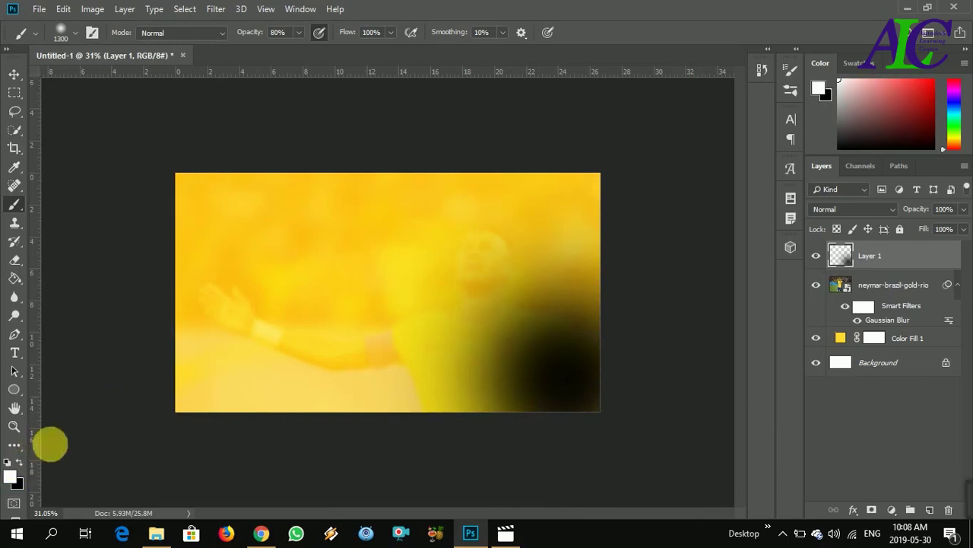
click(338, 316)
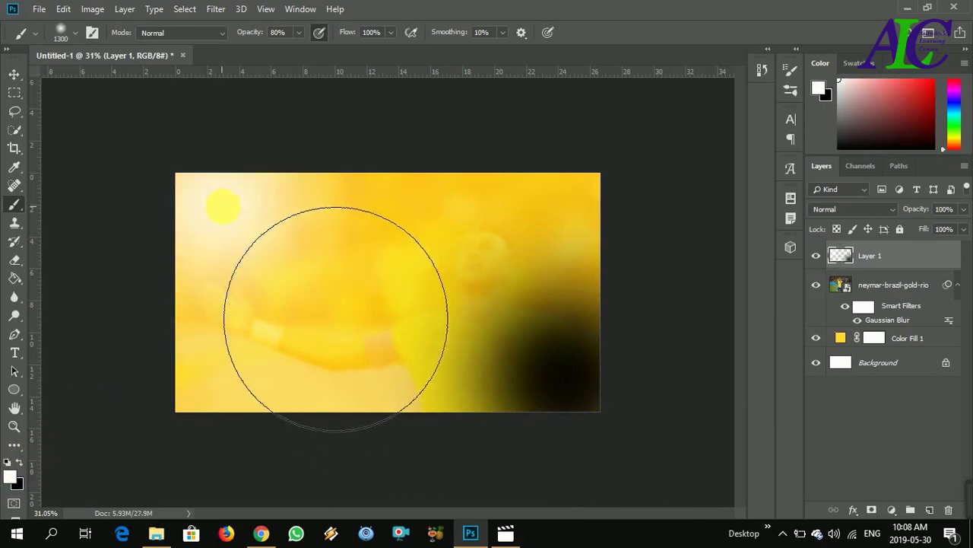
click(223, 205)
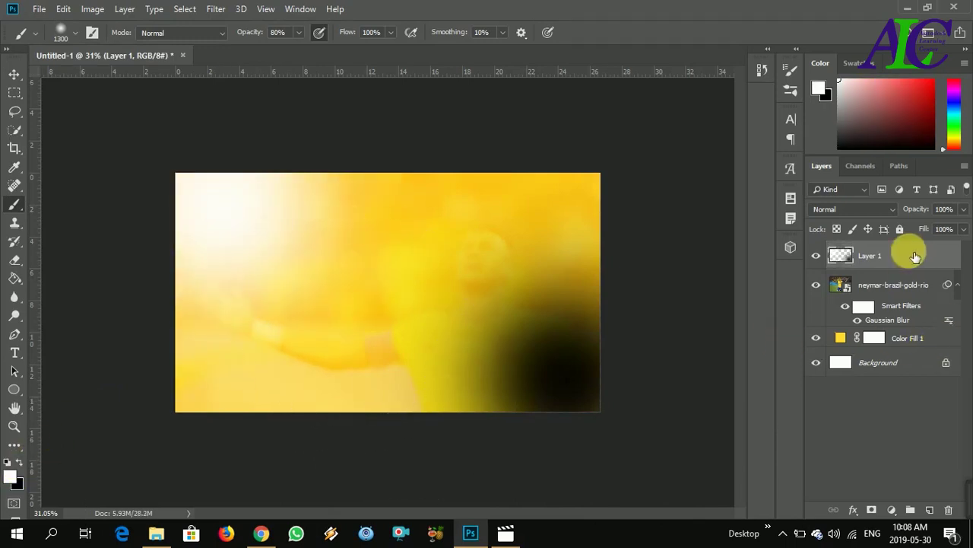
click(891, 211)
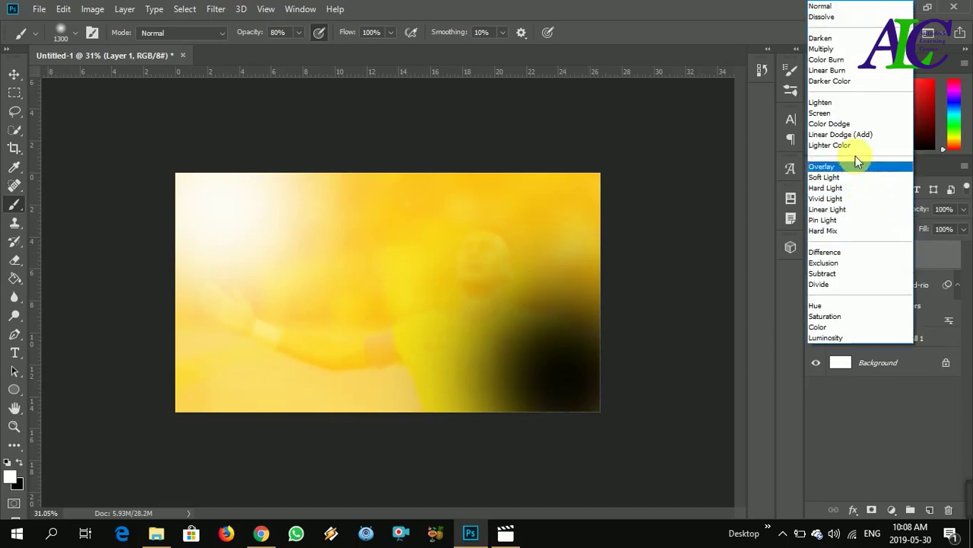
click(863, 167)
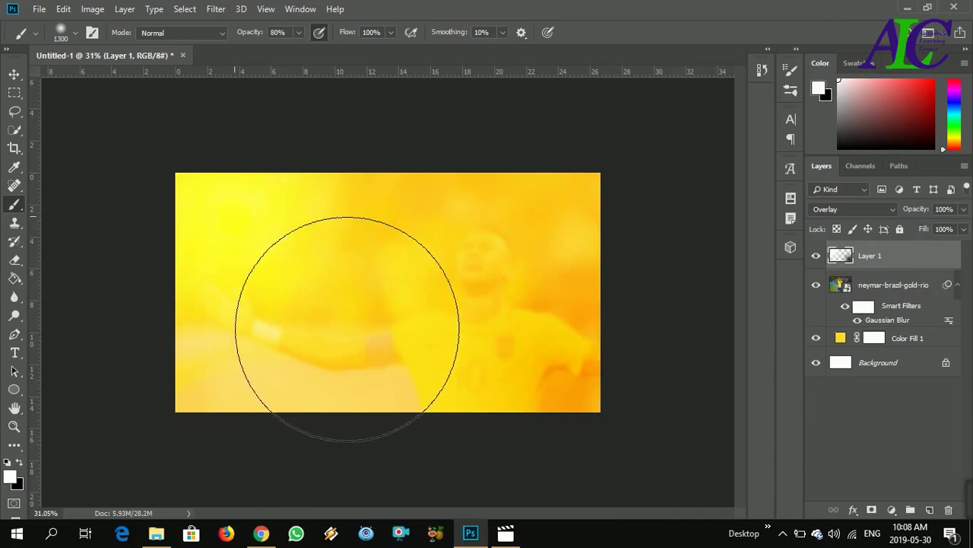
Step: Paint black over the player to reveal him, then return to white
click(18, 461)
mouse_move(609, 388)
mouse_down()
mouse_move(517, 369)
mouse_move(498, 376)
mouse_up()
click(20, 460)
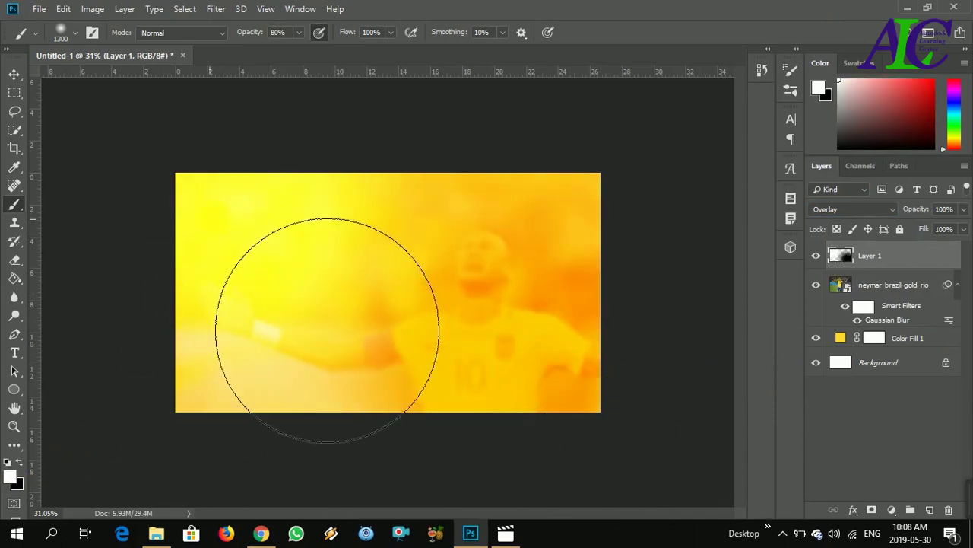
Step: Group Layer 1, the blurred photo and Color Fill 1, naming the group BG
key(bracketleft)
key(bracketleft)
key(bracketleft)
key(bracketleft)
key(bracketleft)
key(bracketleft)
key(bracketleft)
key(bracketleft)
key(bracketleft)
key(bracketleft)
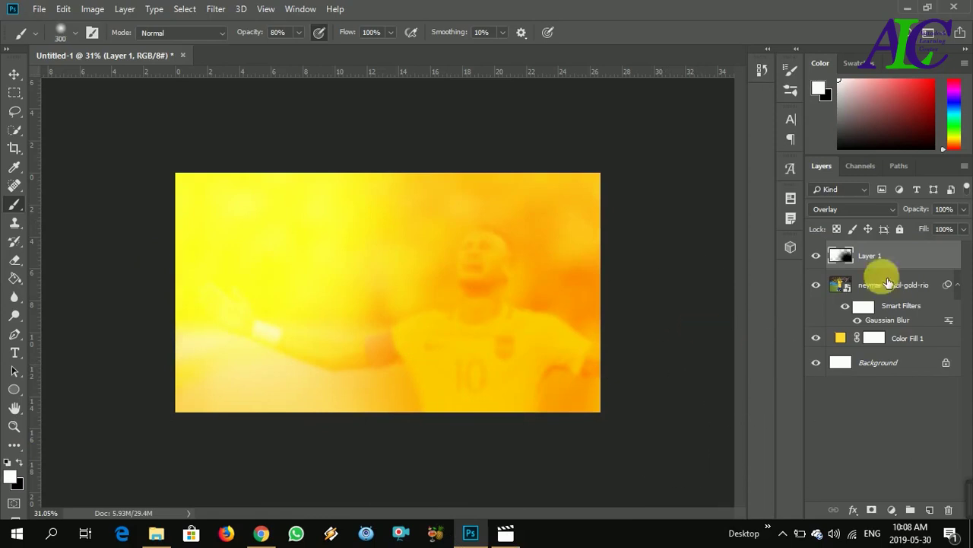
shift+click(934, 340)
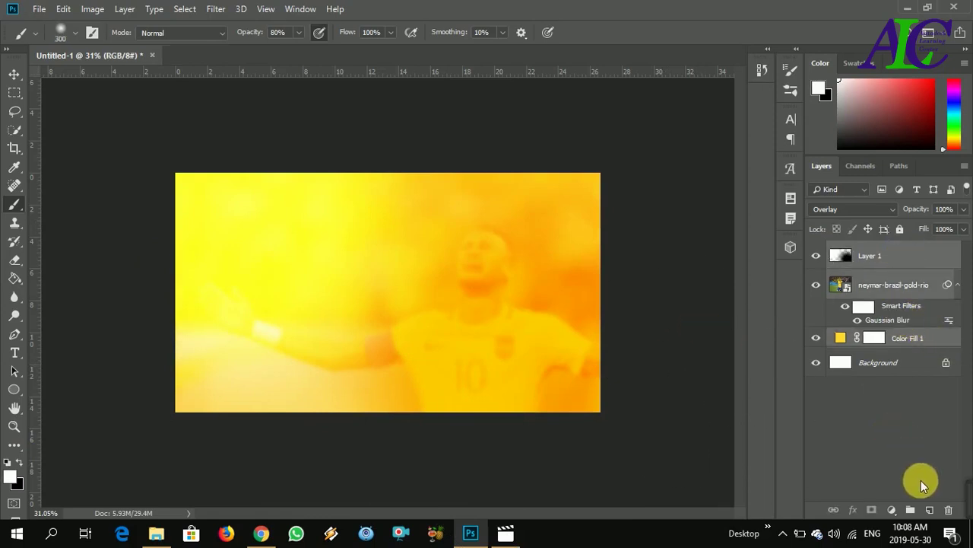
click(915, 511)
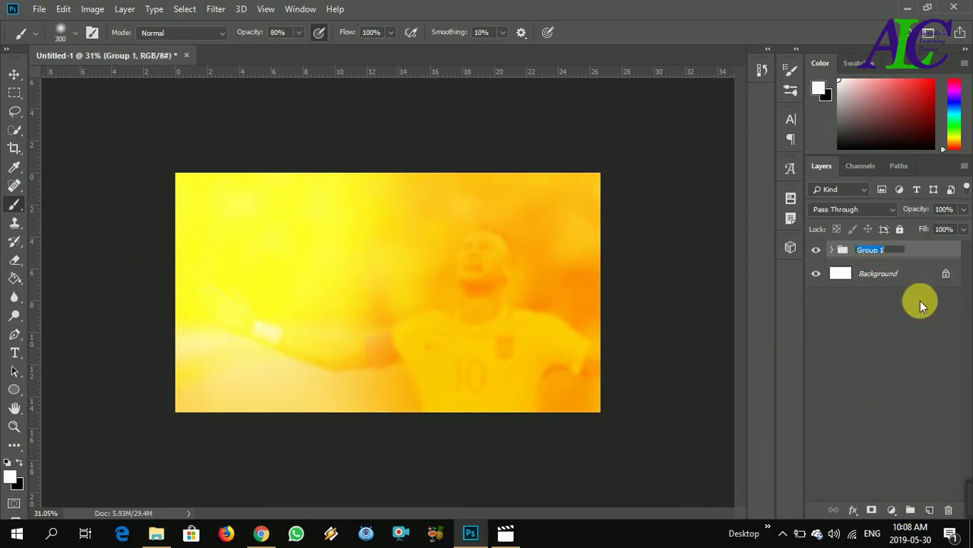
text(BG)
key(Return)
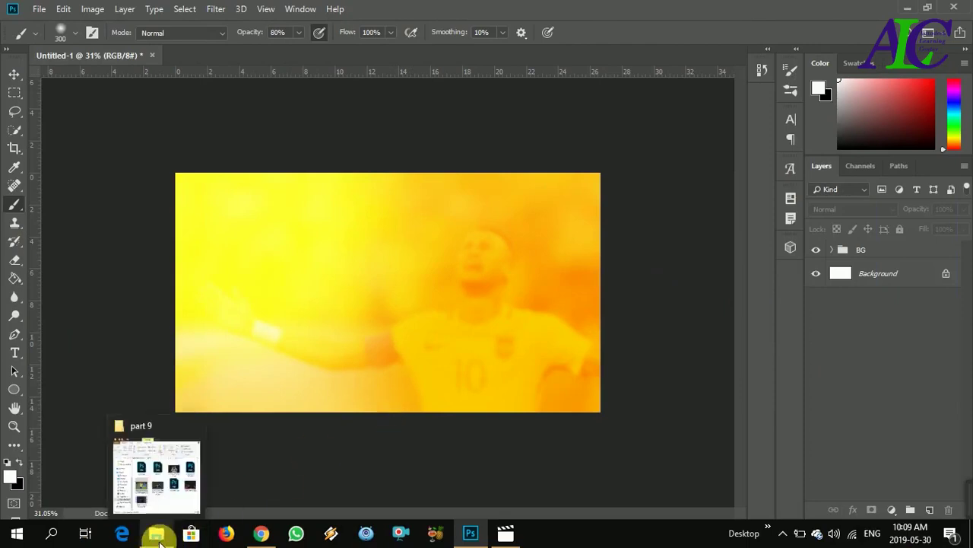
Step: Drop the neymar-brazil-gold-rio photo above BG and scale it to about 136%
click(157, 536)
drag(169, 288, 568, 273)
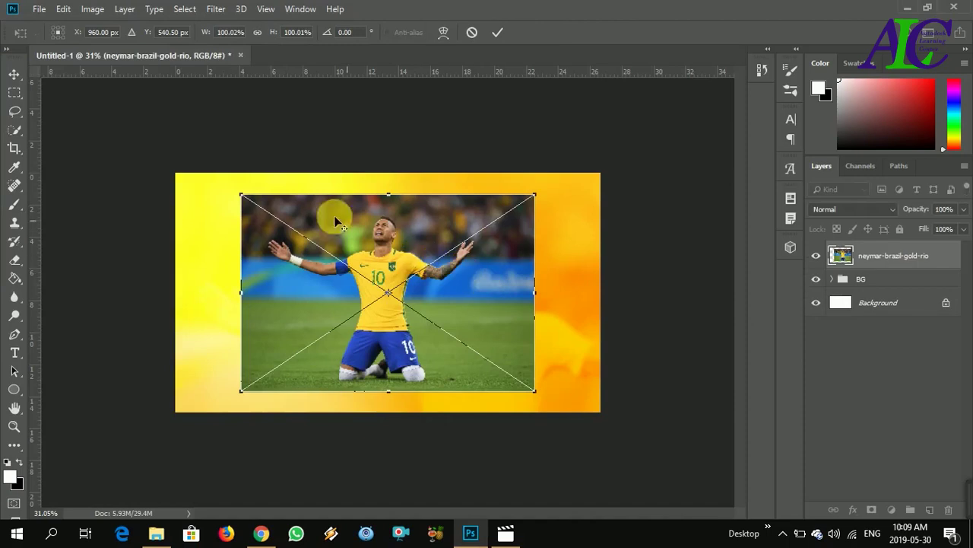
drag(241, 195, 188, 159)
key(b)
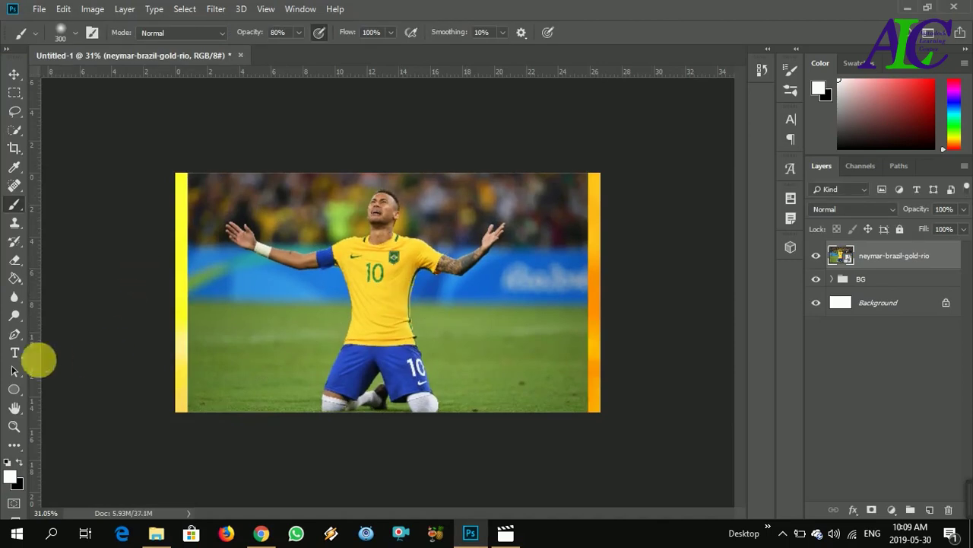
Step: Type the word BRAZIL as a new text layer on the canvas
click(15, 353)
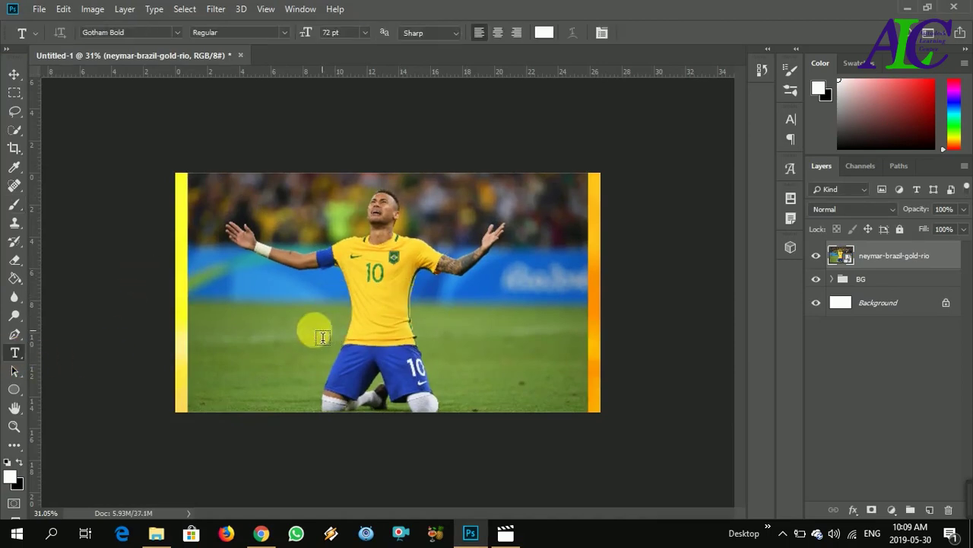
click(480, 356)
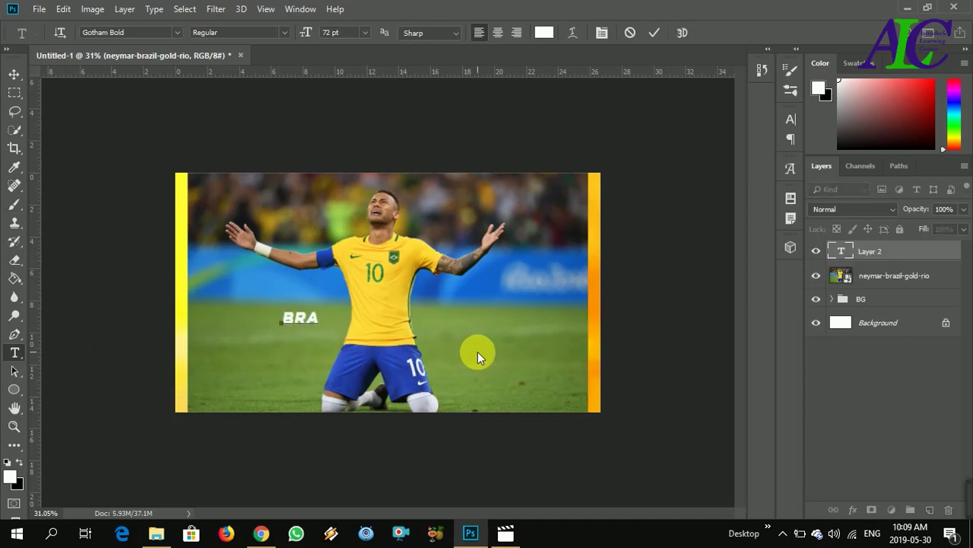
text(BRAZIL)
drag(347, 318, 283, 325)
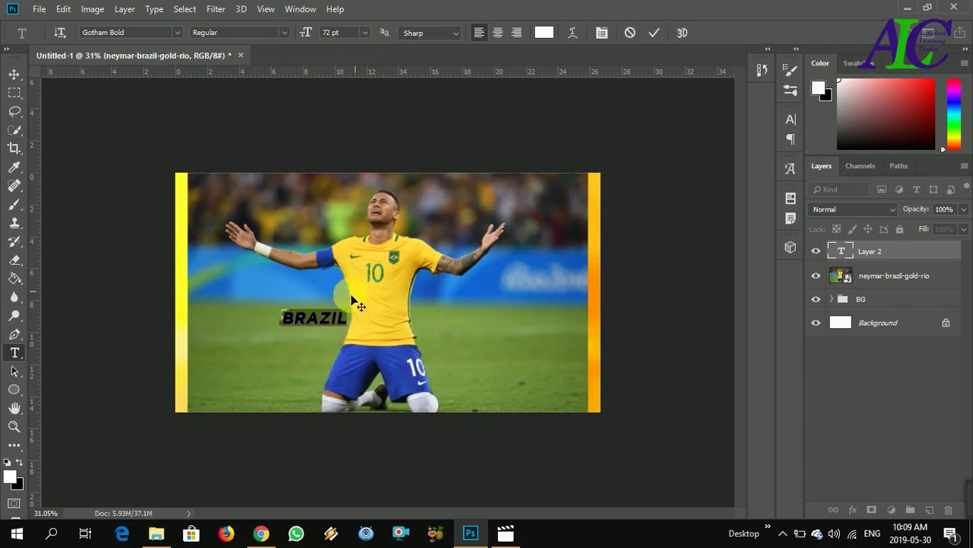
click(544, 33)
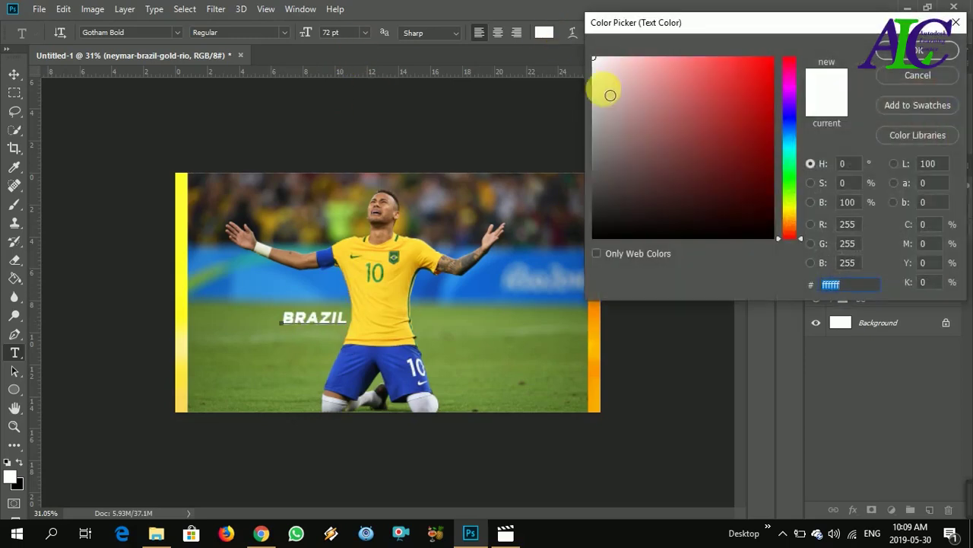
click(884, 53)
click(652, 34)
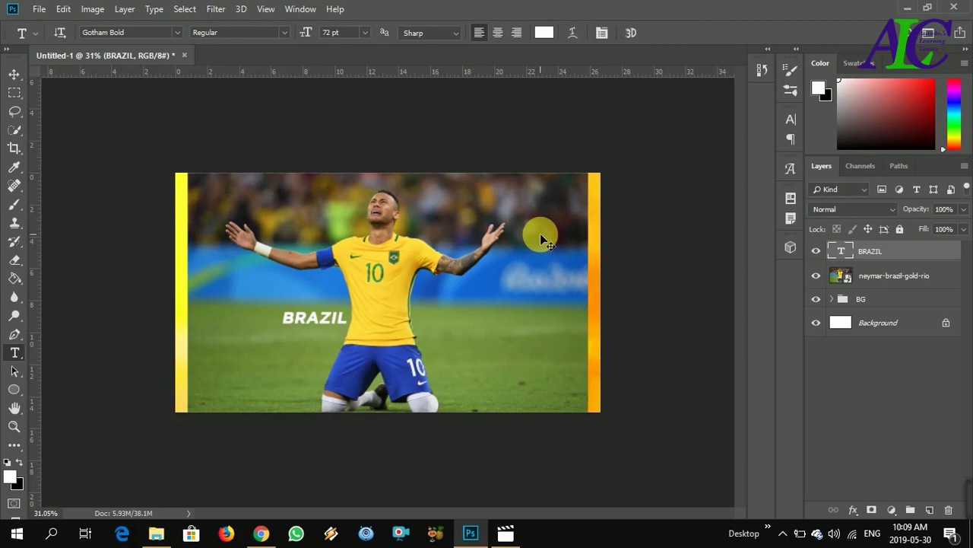
Step: Scale the BRAZIL text up greatly and centre it on the canvas
key(ctrl+t)
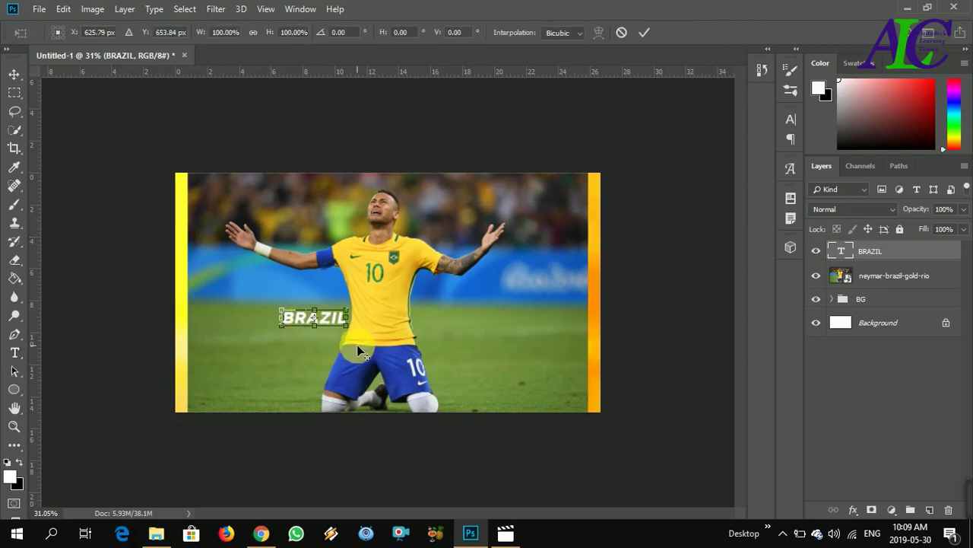
drag(354, 337, 508, 371)
drag(372, 331, 449, 306)
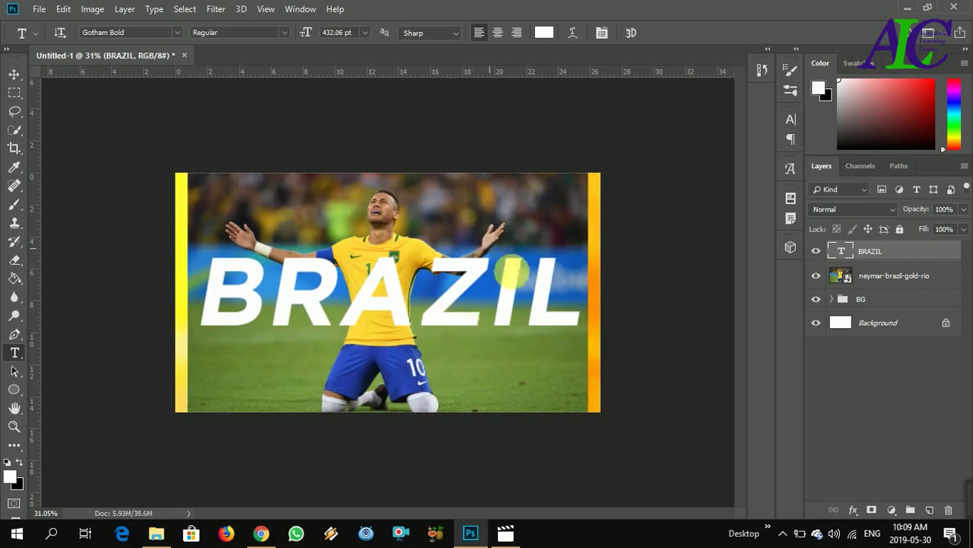
Step: Change the BRAZIL text colour to black (000000)
double_click(480, 300)
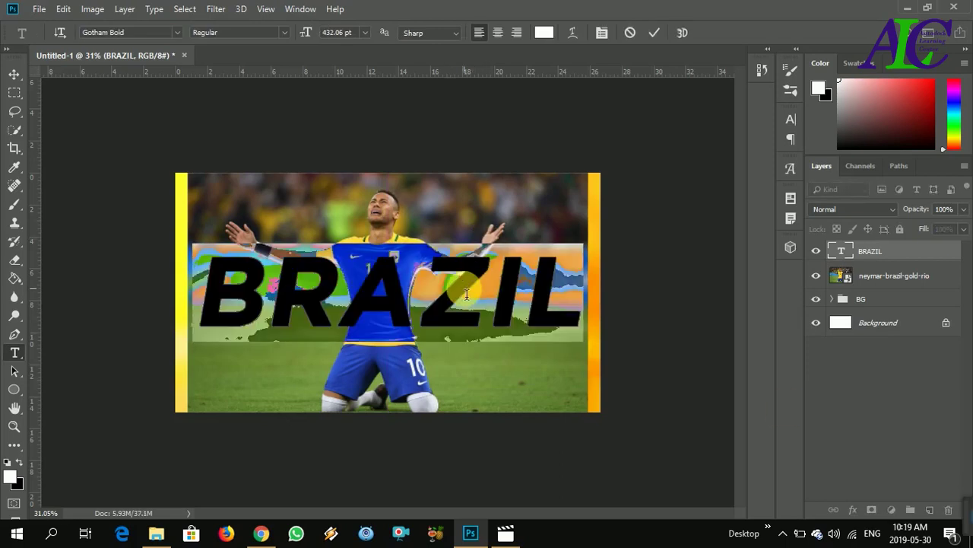
click(545, 33)
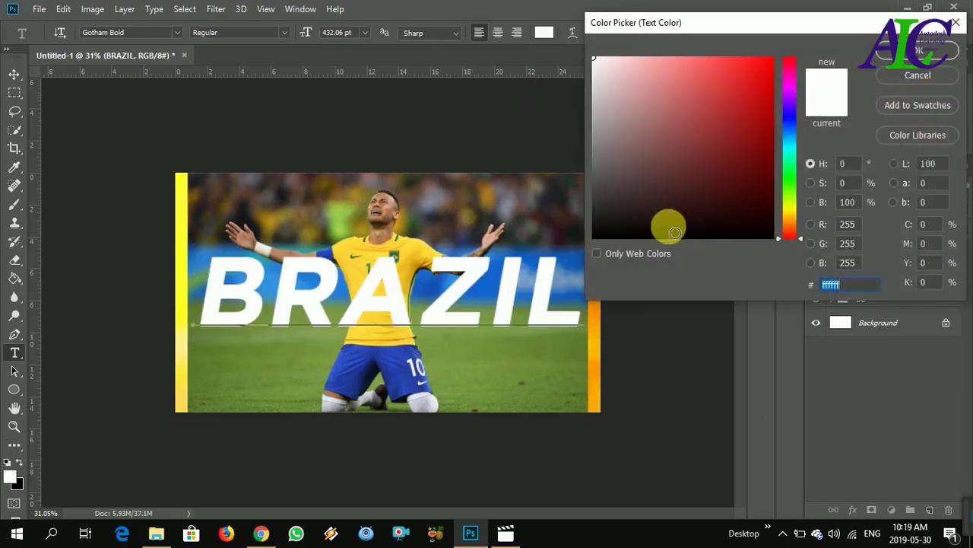
drag(667, 223, 550, 256)
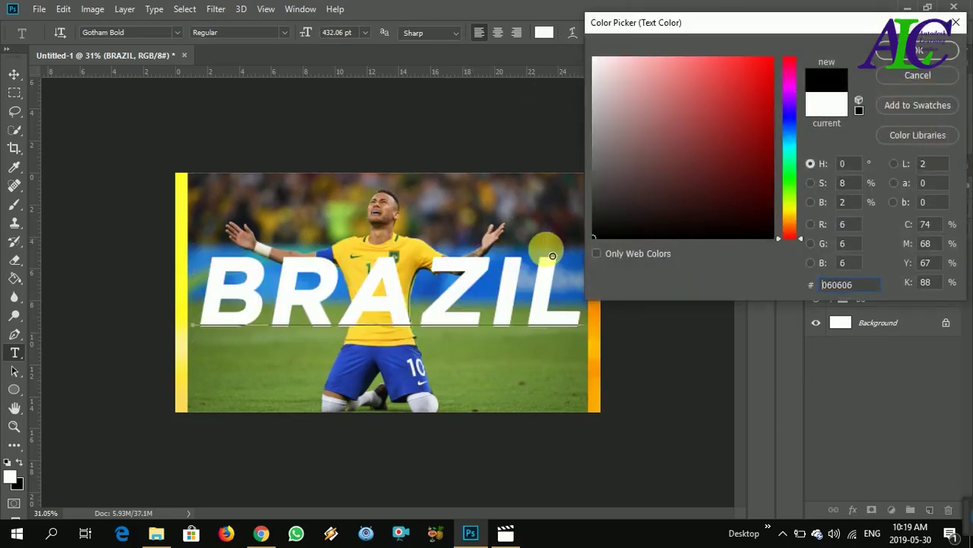
click(890, 55)
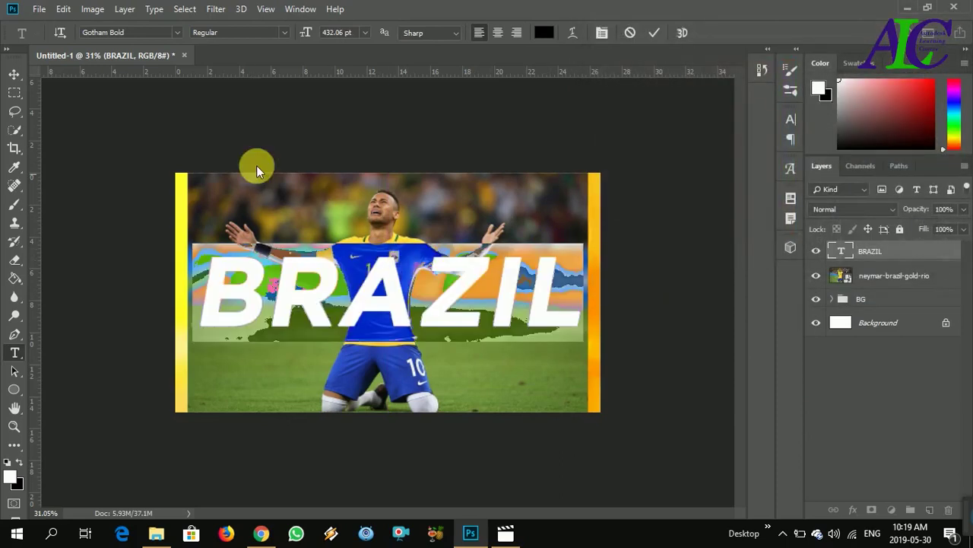
click(657, 32)
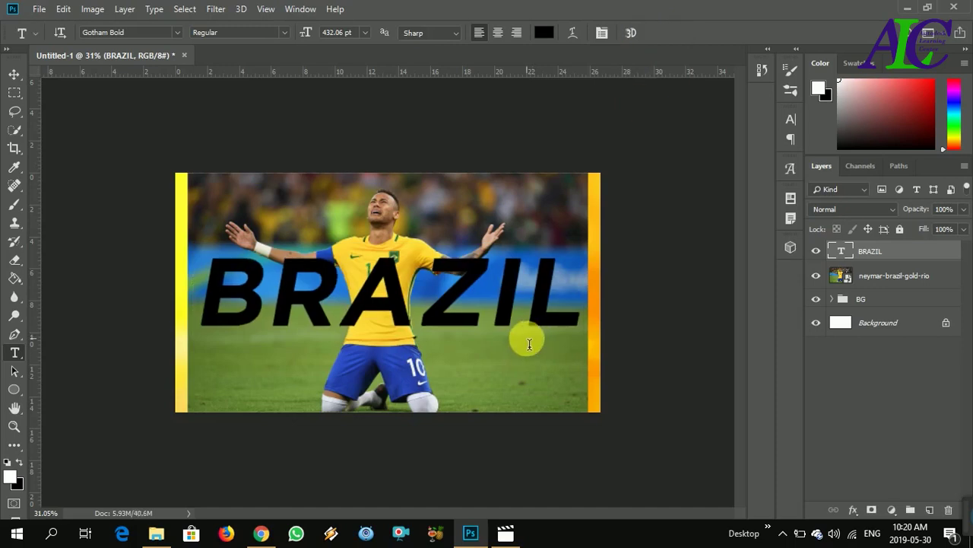
scroll(488, 344, down, 1)
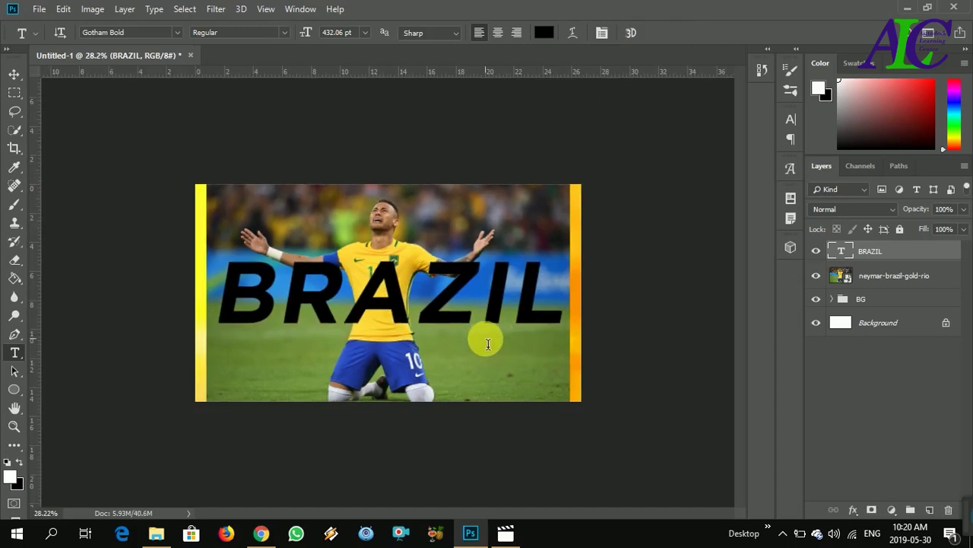
scroll(494, 346, up, 1)
key(v)
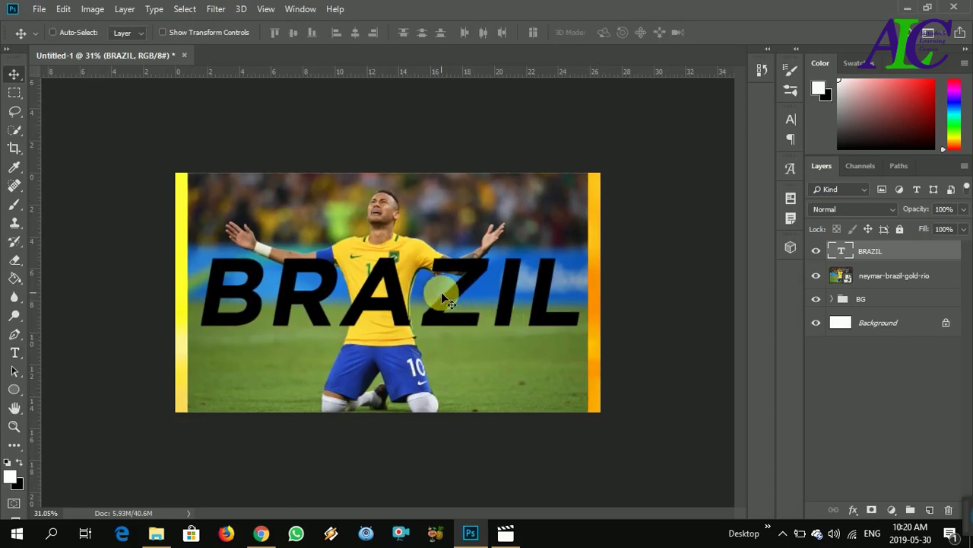
Step: Nudge the photo right and down and move the BRAZIL text layer beneath it
click(926, 276)
drag(409, 258, 431, 294)
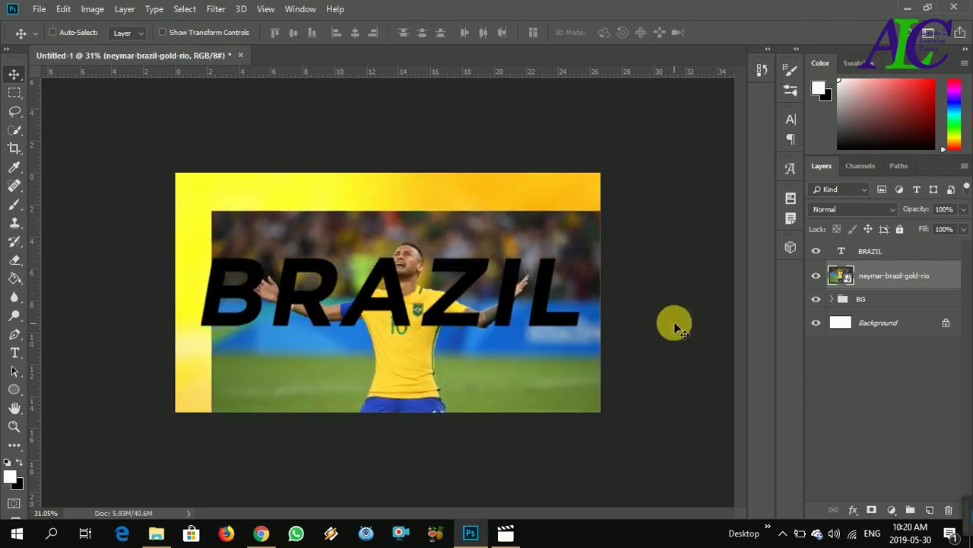
click(891, 252)
drag(902, 258, 893, 291)
Step: Clip the photo into the BRAZIL text and reposition it inside the letters
click(886, 256)
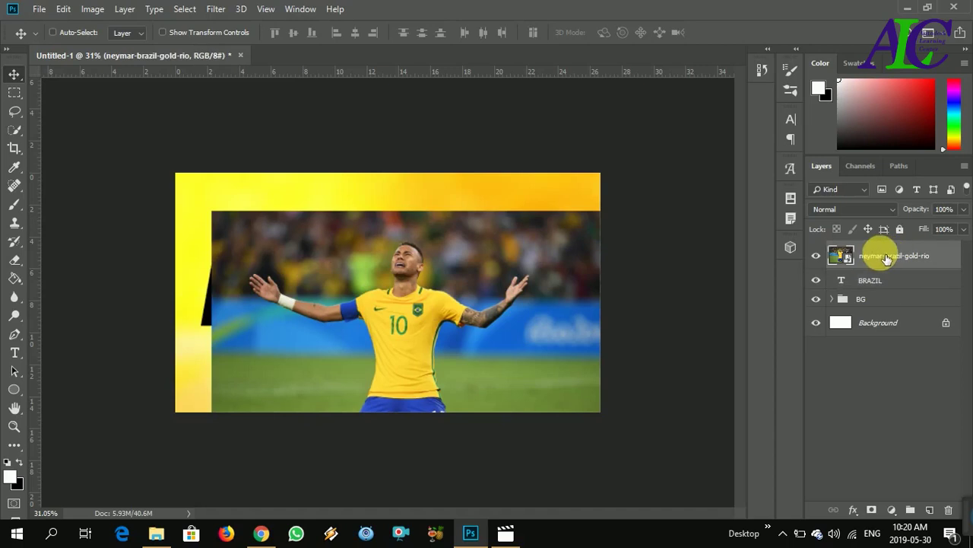
right_click(880, 256)
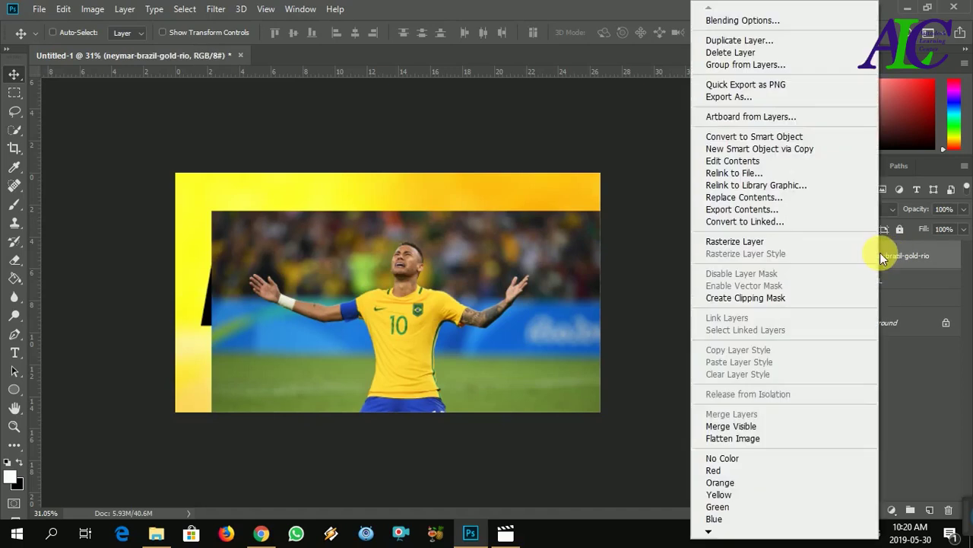
click(803, 298)
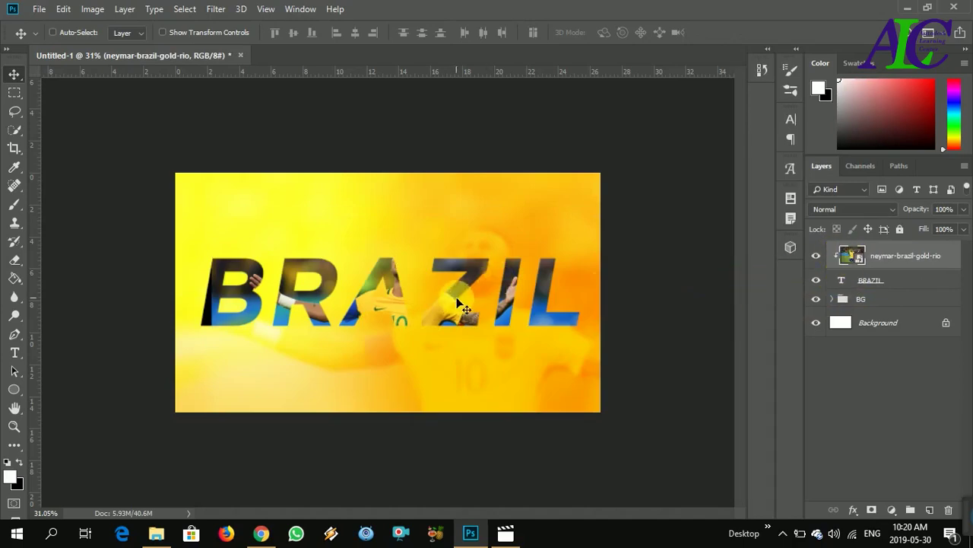
drag(453, 298, 417, 314)
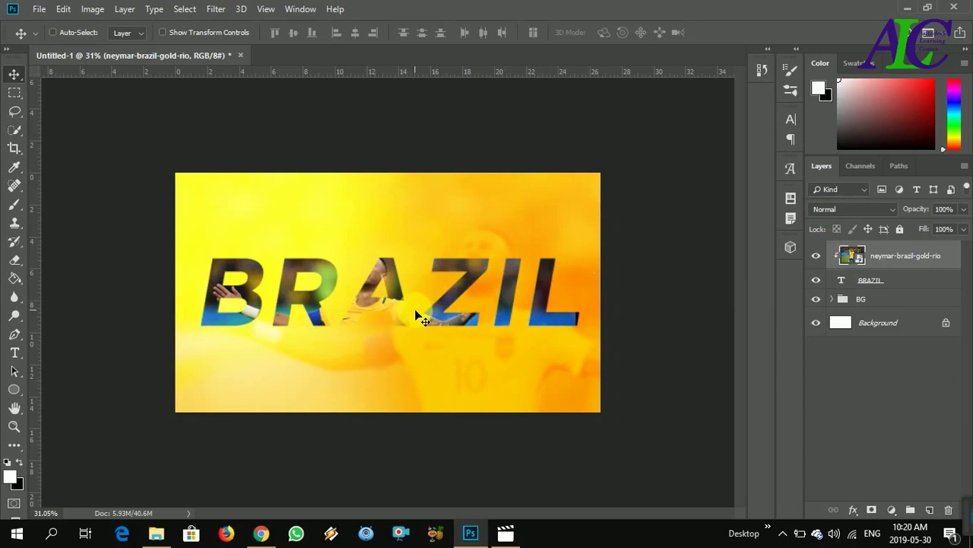
mouse_move(417, 314)
mouse_down()
mouse_move(403, 310)
mouse_move(429, 311)
mouse_up()
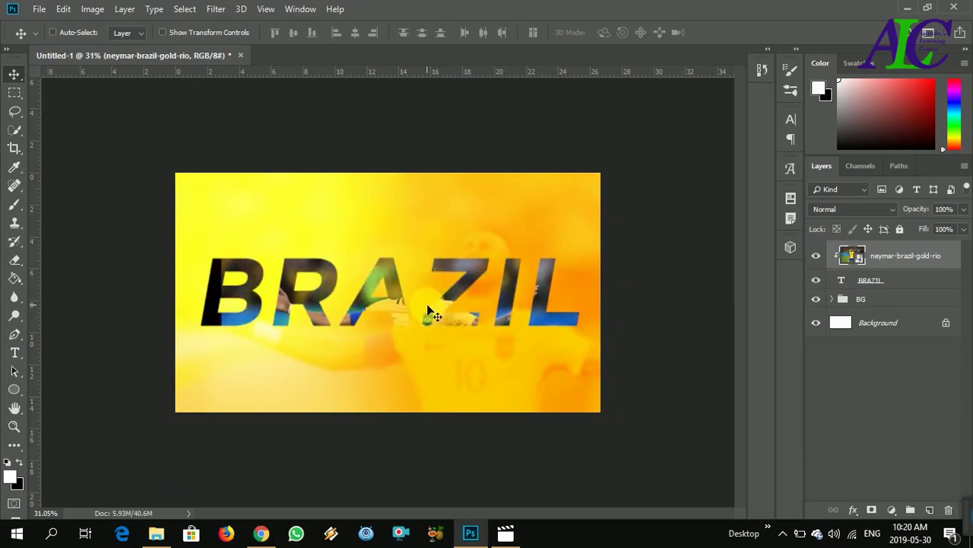
Step: Free-transform the clipped footballer photo to about 170%, nudge it right, and commit
key(ctrl+t)
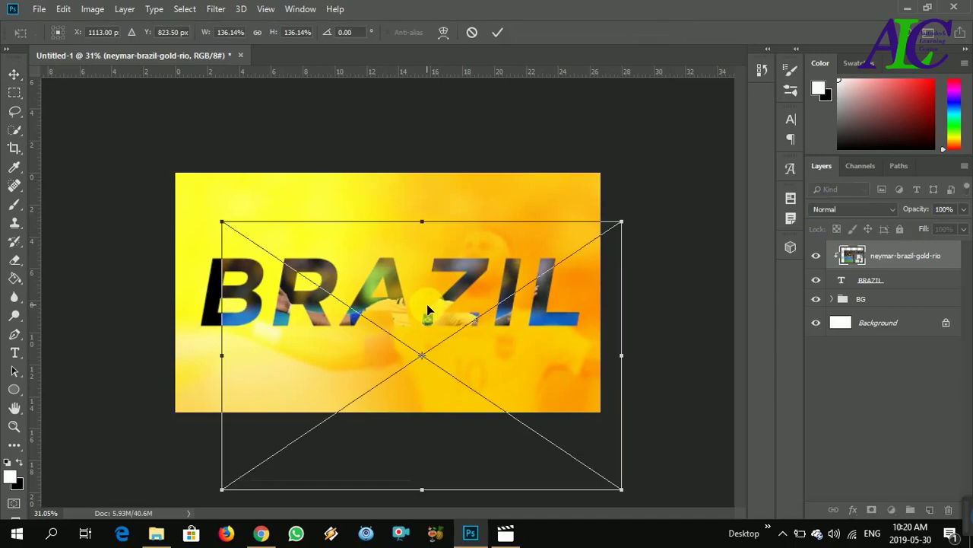
drag(482, 372, 494, 372)
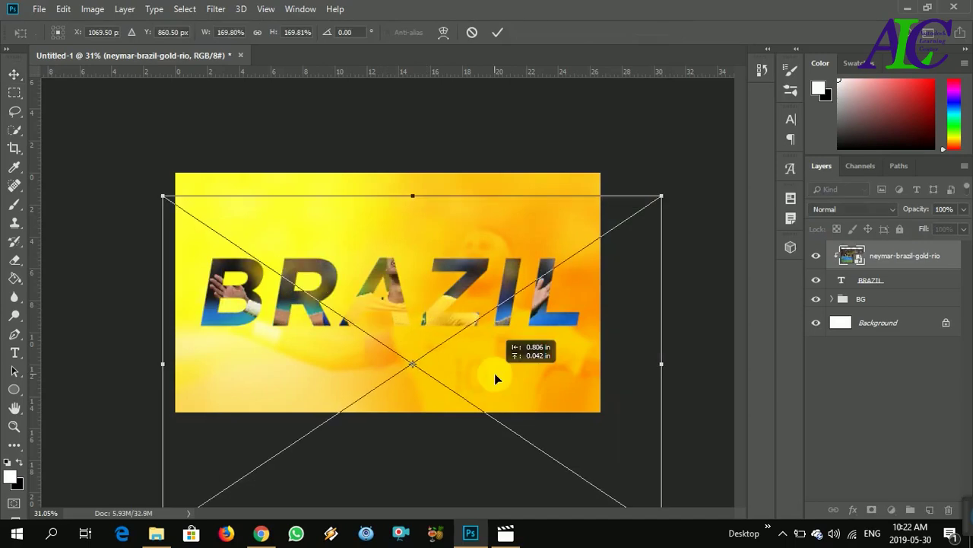
drag(495, 372, 496, 373)
key(Return)
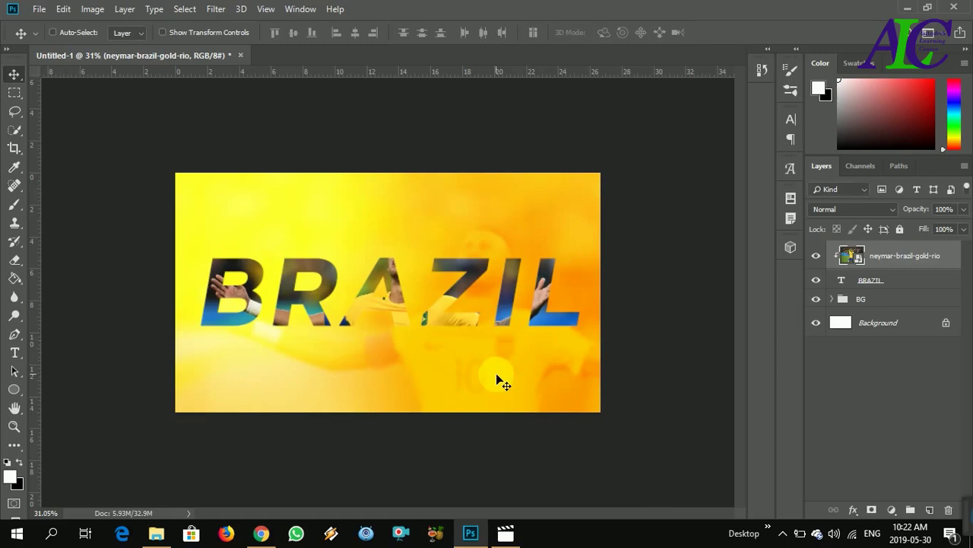
click(933, 510)
click(14, 204)
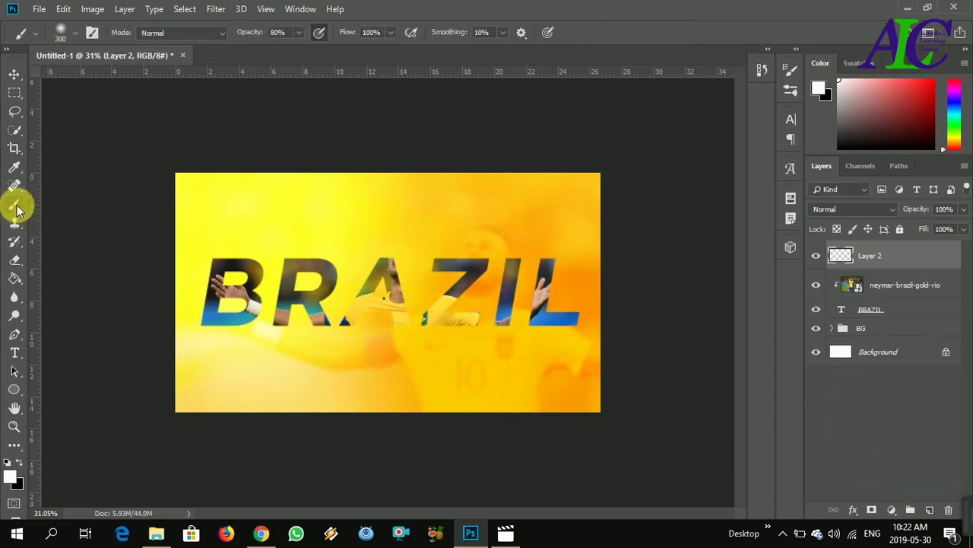
key(x)
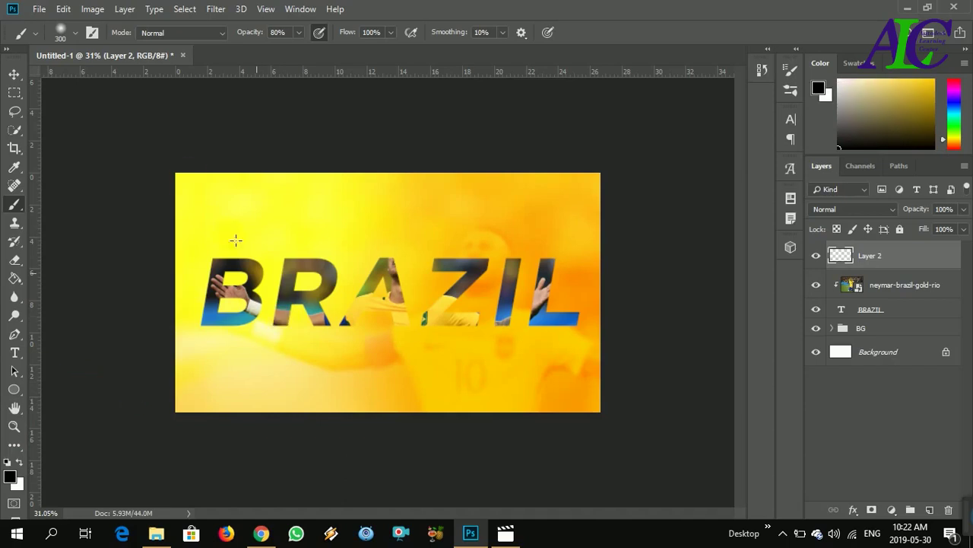
mouse_move(301, 308)
mouse_down()
mouse_move(256, 326)
mouse_move(278, 344)
mouse_up()
key(ctrl+z)
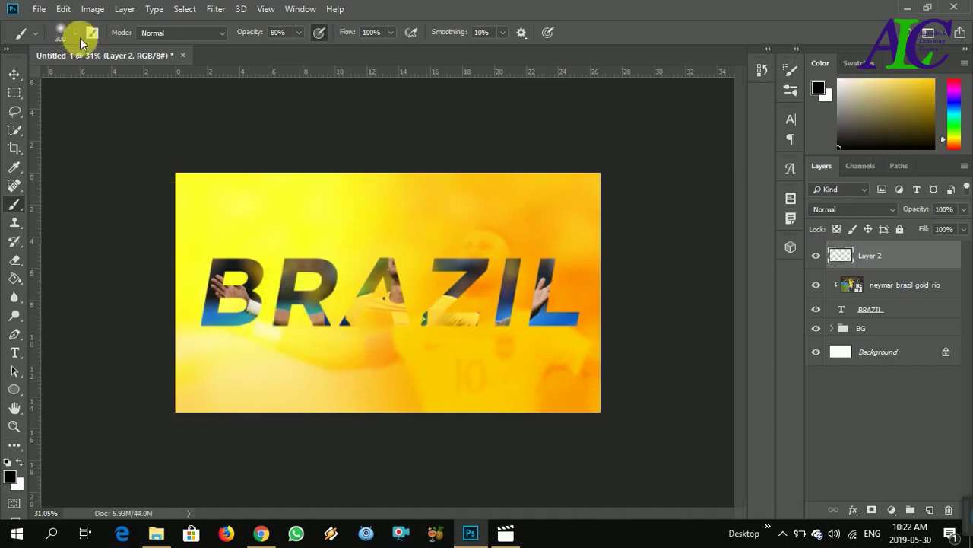
click(72, 33)
drag(152, 79, 92, 81)
click(314, 224)
click(290, 225)
mouse_move(300, 293)
mouse_down()
mouse_move(300, 308)
mouse_move(213, 304)
mouse_move(289, 282)
mouse_move(293, 312)
mouse_up()
mouse_move(408, 313)
mouse_down()
mouse_move(362, 255)
mouse_move(419, 268)
mouse_move(404, 306)
mouse_up()
mouse_move(540, 332)
mouse_down()
mouse_move(567, 251)
mouse_move(568, 332)
mouse_move(538, 330)
mouse_up()
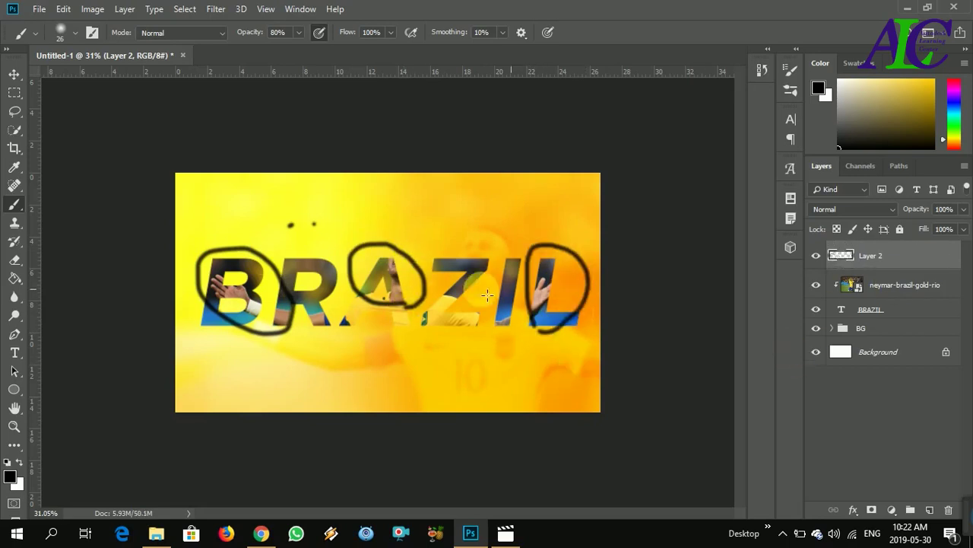
mouse_move(917, 262)
mouse_down()
mouse_move(938, 474)
mouse_move(952, 511)
mouse_up()
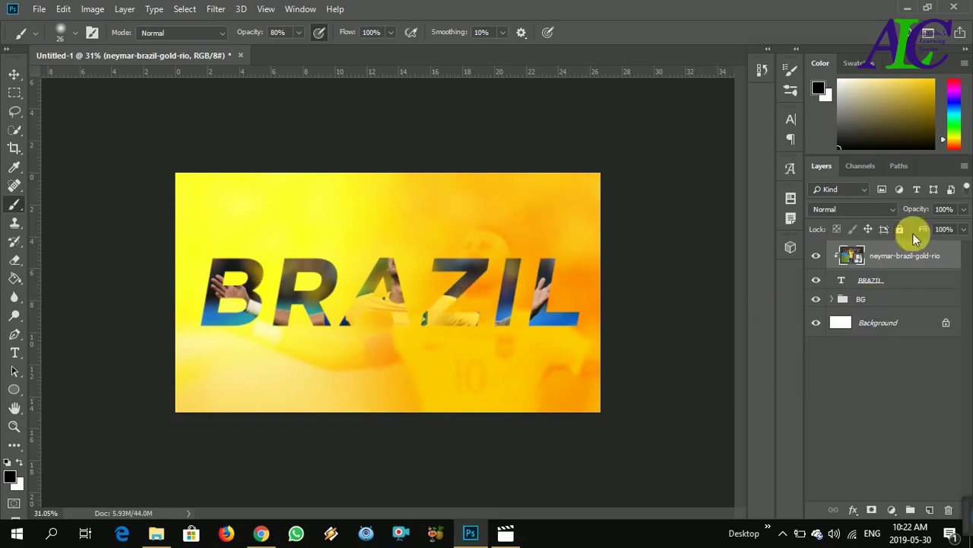
Step: Duplicate the neymar-brazil-gold-rio photo layer and release the copy from the BRAZIL clipping mask
right_click(920, 257)
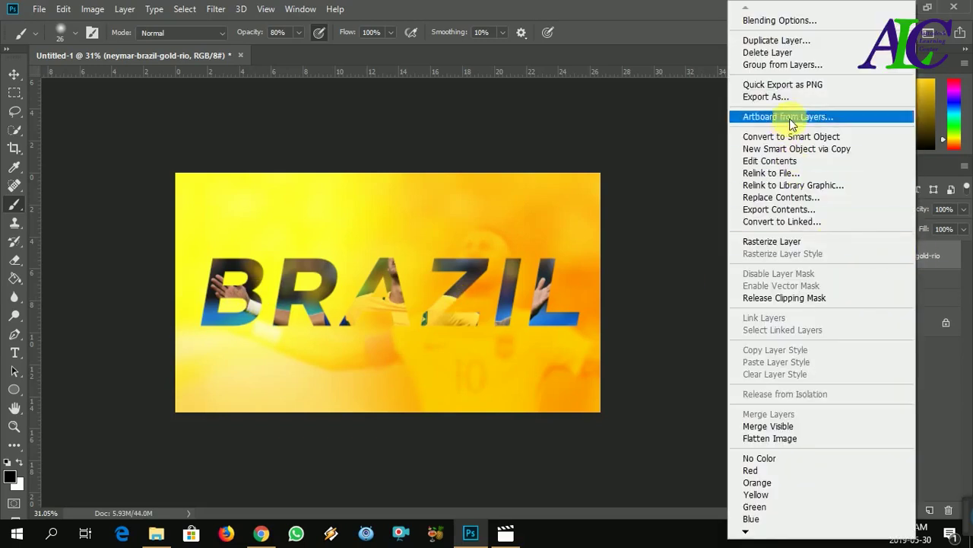
click(817, 41)
click(602, 136)
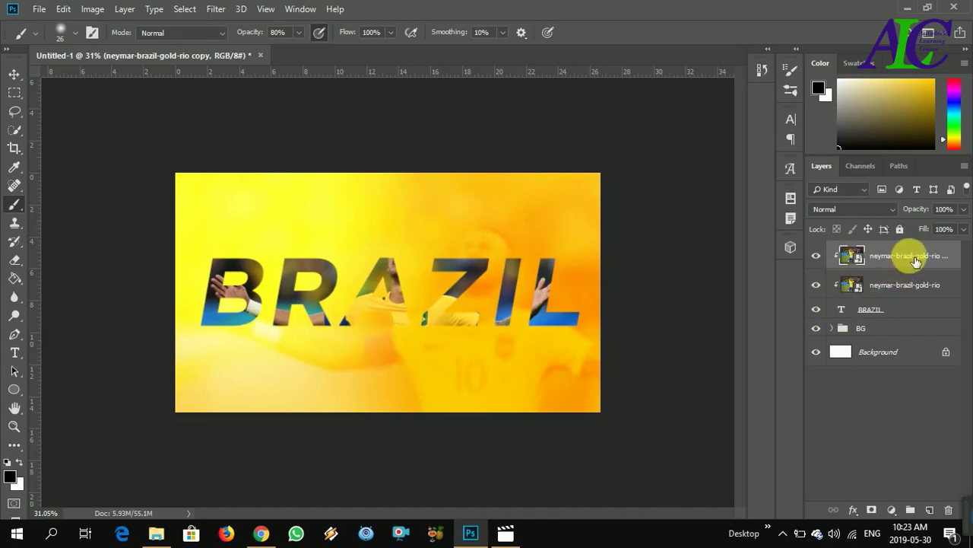
drag(917, 262, 894, 253)
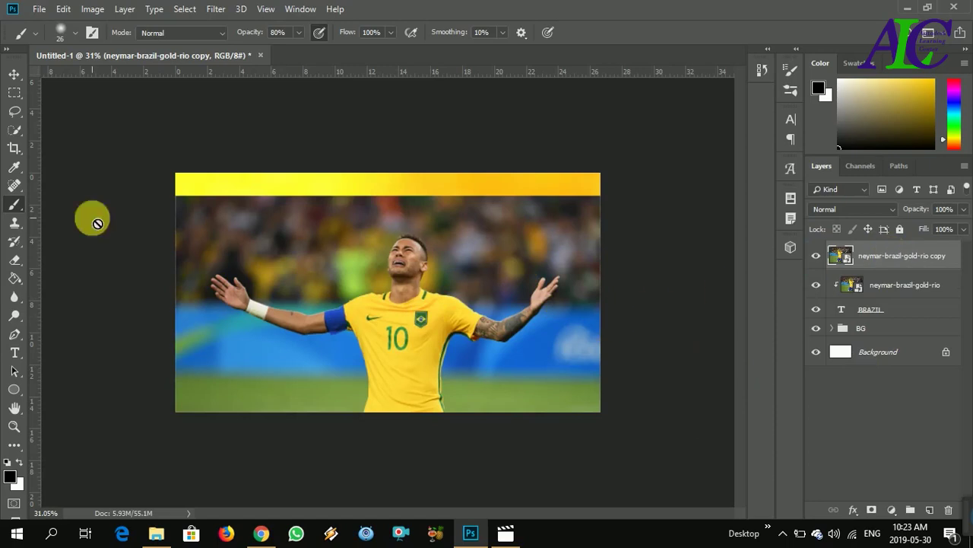
Step: Lasso the raised left arm, head and right hand, then add a layer mask from that selection
click(20, 116)
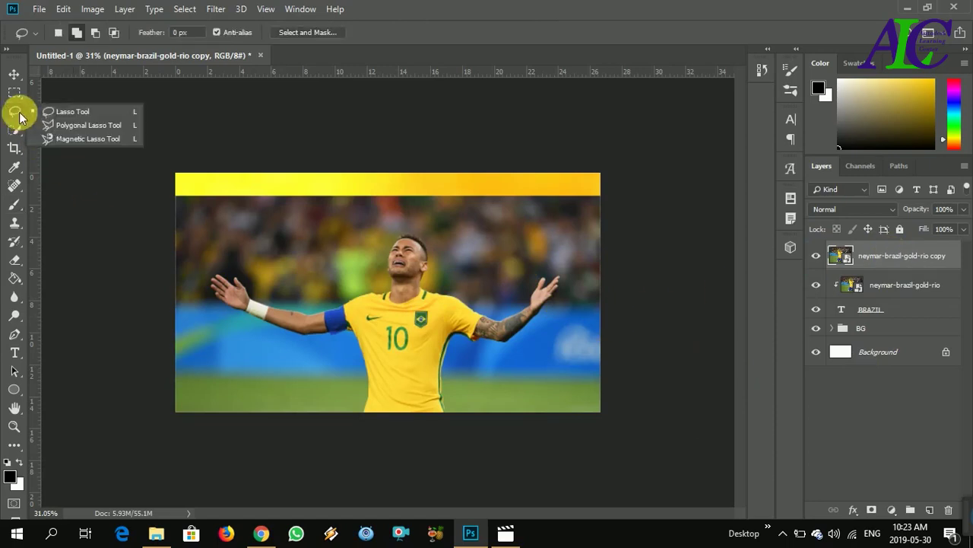
click(53, 113)
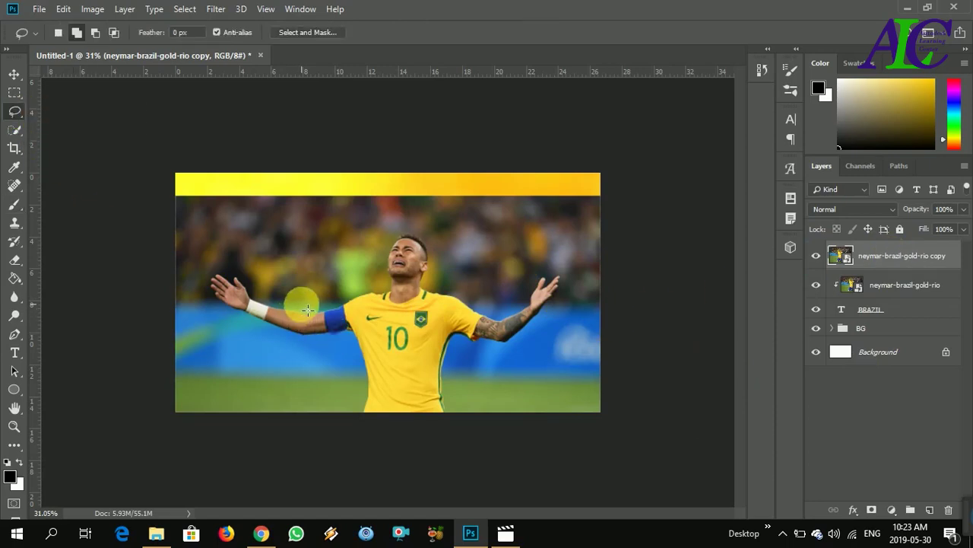
mouse_move(306, 308)
mouse_down()
mouse_move(258, 346)
mouse_move(210, 321)
mouse_move(199, 292)
mouse_move(212, 253)
mouse_move(277, 266)
mouse_move(321, 304)
mouse_up()
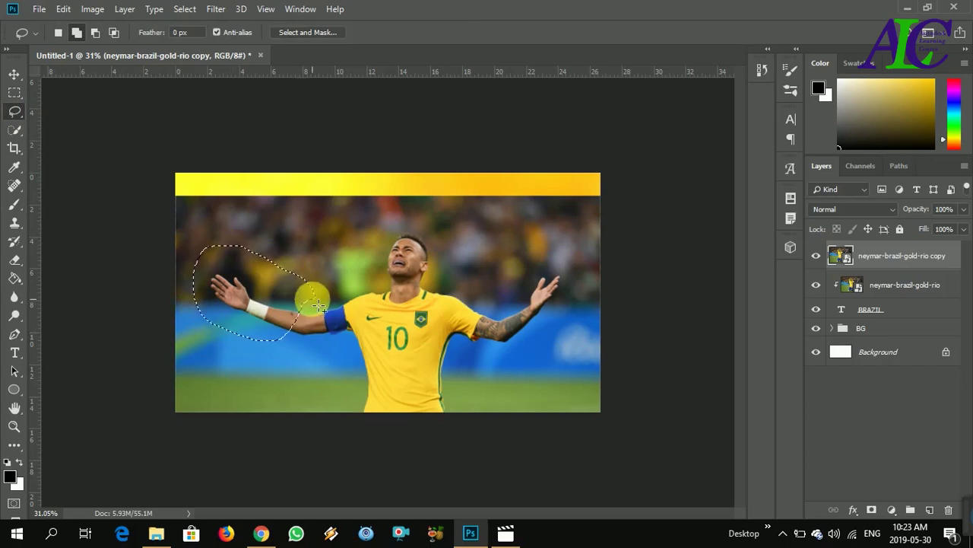
mouse_move(402, 311)
mouse_down()
mouse_move(368, 266)
mouse_move(386, 230)
mouse_move(434, 241)
mouse_move(449, 286)
mouse_move(434, 327)
mouse_up()
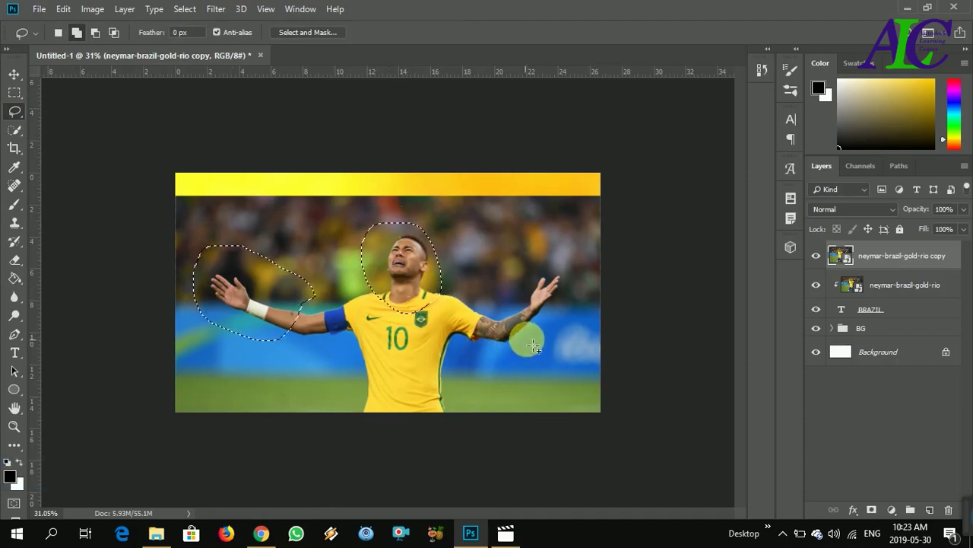
mouse_move(536, 344)
mouse_down()
mouse_move(496, 287)
mouse_move(566, 258)
mouse_move(593, 278)
mouse_move(563, 342)
mouse_up()
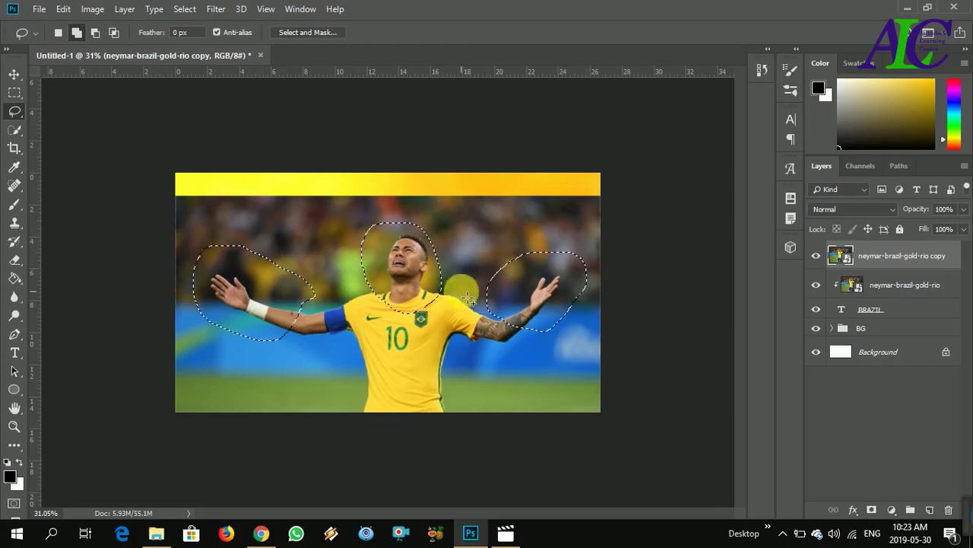
click(874, 512)
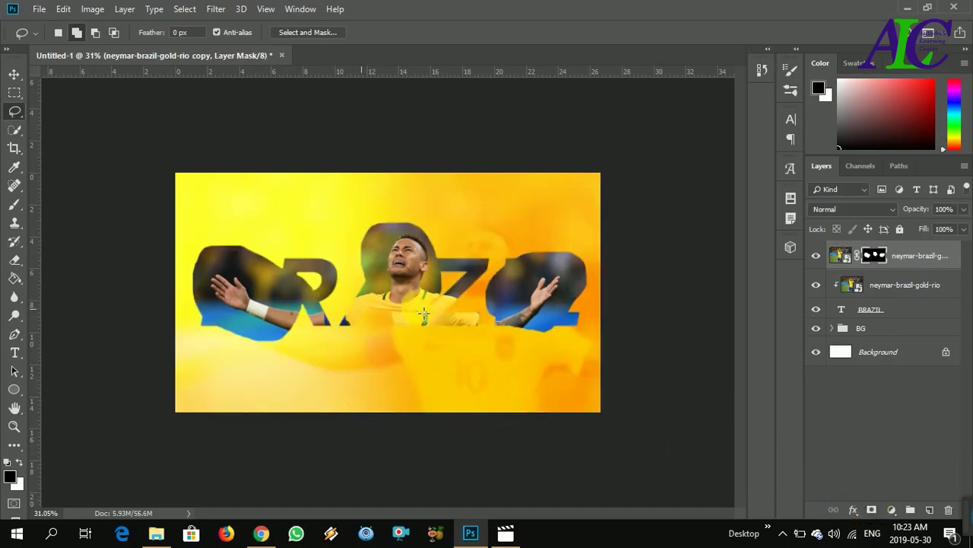
click(823, 263)
click(821, 259)
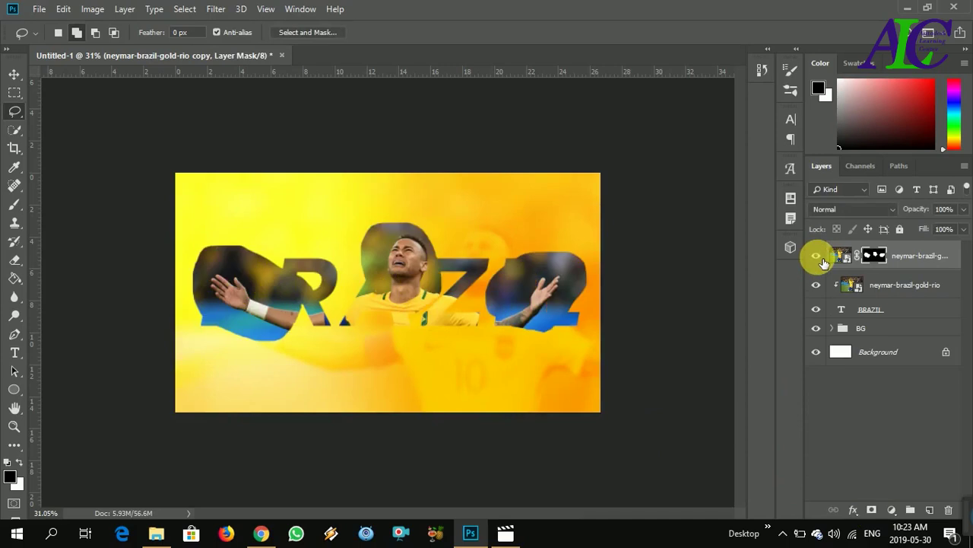
click(818, 286)
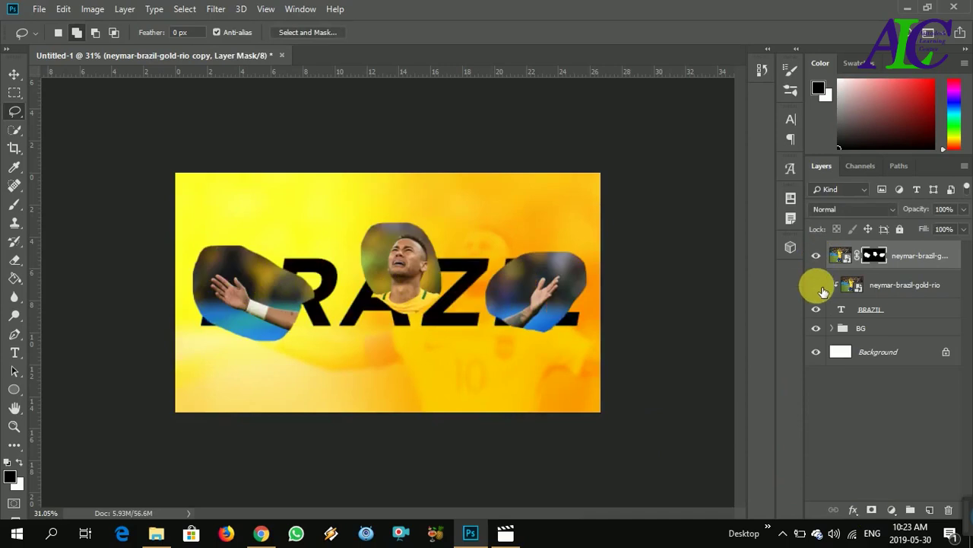
click(819, 287)
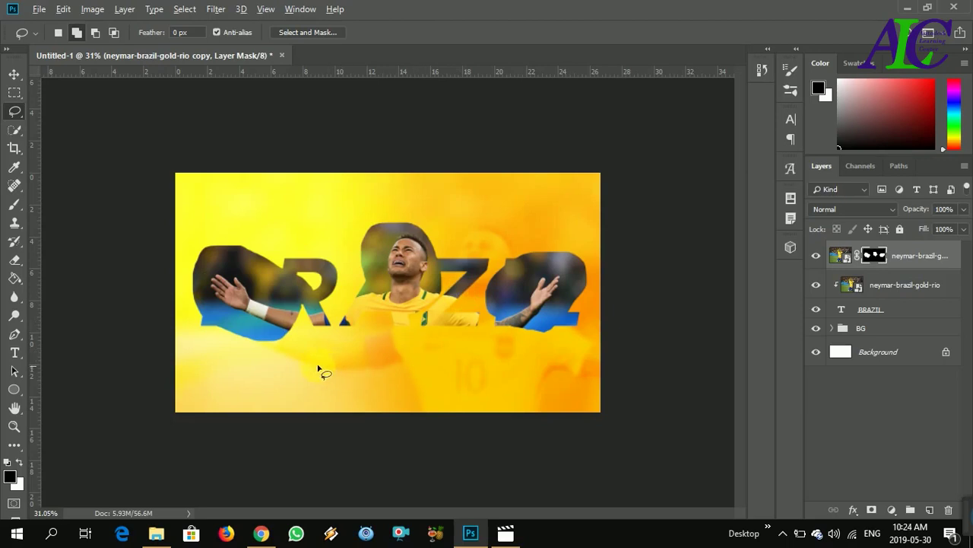
Step: Zoom in and start a Magnetic Lasso outline along the top edge of the raised left arm
key(ctrl+plus)
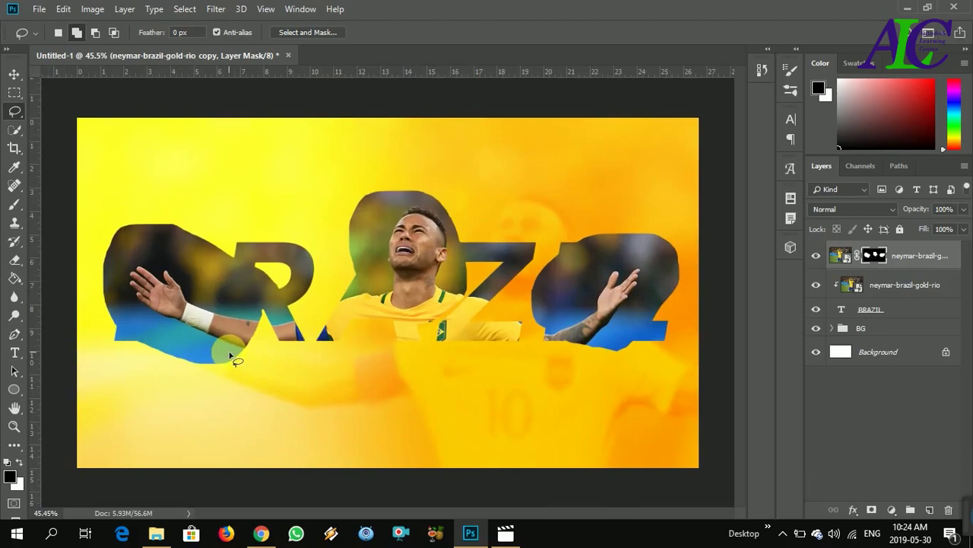
key(ctrl+plus)
scroll(230, 355, up, 2)
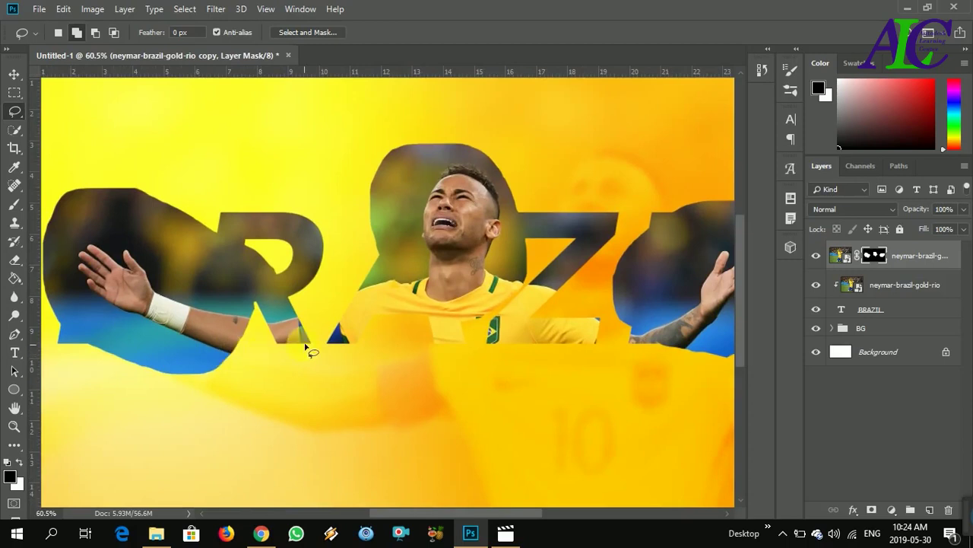
scroll(413, 357, down, 2)
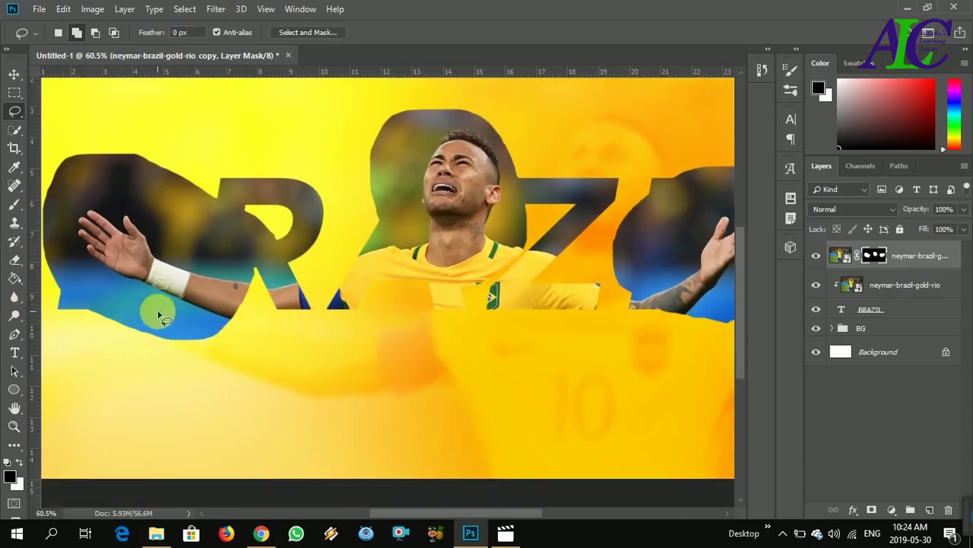
drag(21, 119, 38, 138)
mouse_move(248, 284)
mouse_down()
mouse_move(154, 258)
mouse_move(123, 214)
mouse_move(129, 236)
mouse_move(86, 208)
mouse_move(109, 239)
mouse_move(85, 234)
mouse_up()
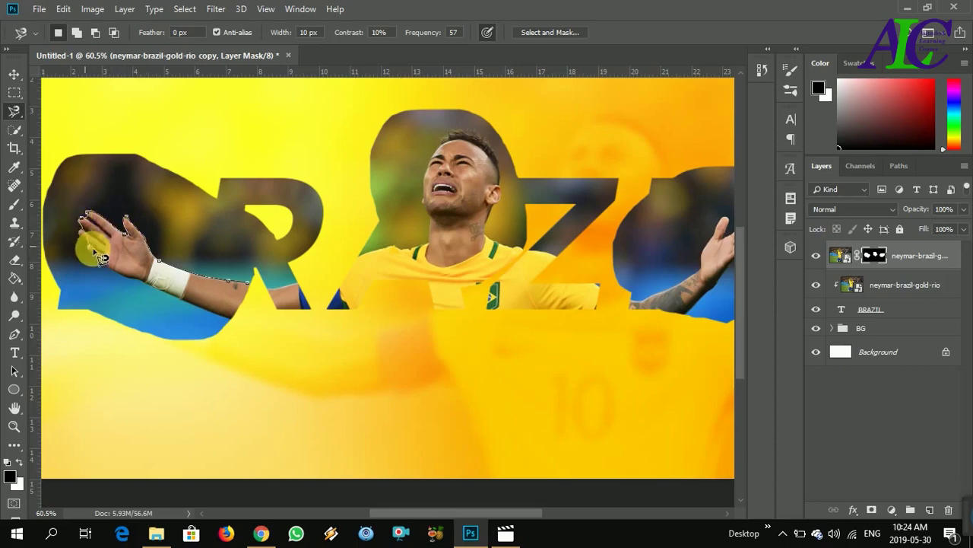
Step: Close the outline around the left hand and arm, refining it between the fingers with the Lasso
click(84, 255)
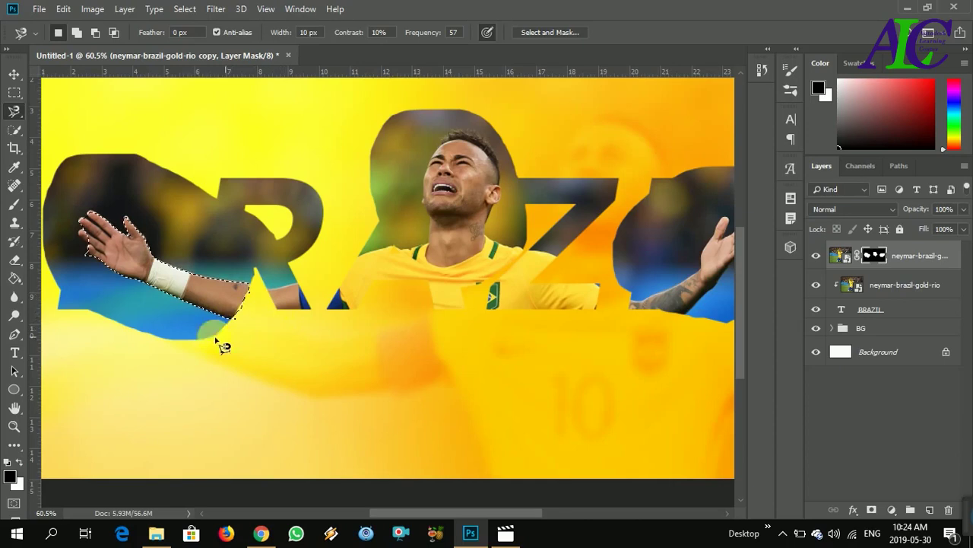
scroll(84, 256, up, 5)
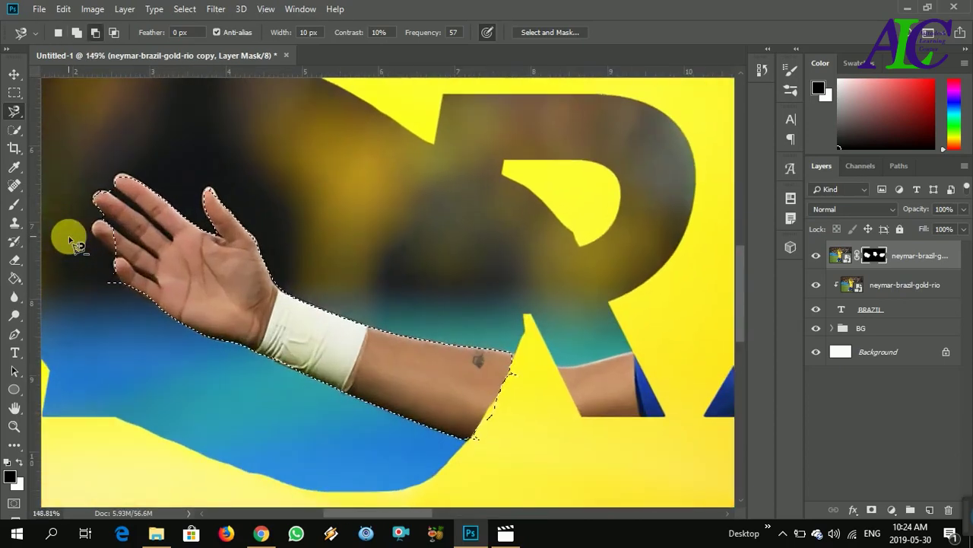
scroll(82, 212, up, 3)
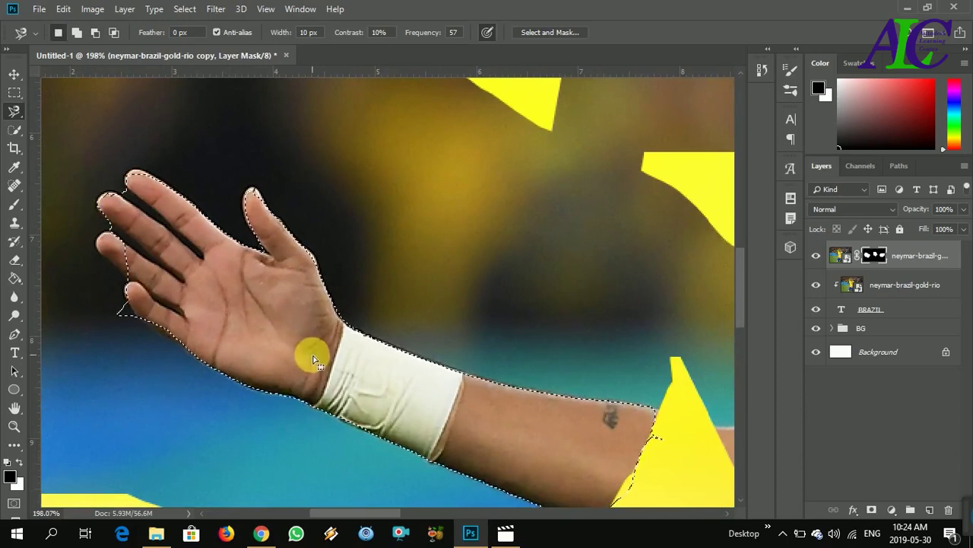
click(14, 116)
click(43, 107)
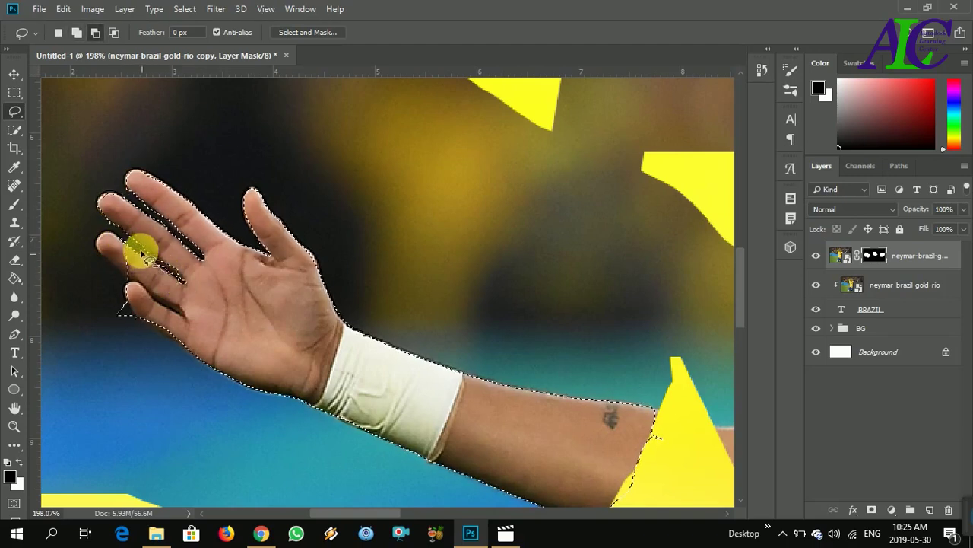
mouse_move(180, 275)
mouse_down()
mouse_move(187, 270)
mouse_move(143, 266)
mouse_move(99, 240)
mouse_up()
mouse_move(140, 270)
mouse_down()
mouse_move(168, 304)
mouse_move(128, 278)
mouse_move(180, 315)
mouse_move(122, 282)
mouse_move(117, 309)
mouse_move(147, 337)
mouse_move(132, 310)
mouse_move(134, 331)
mouse_move(131, 308)
mouse_up()
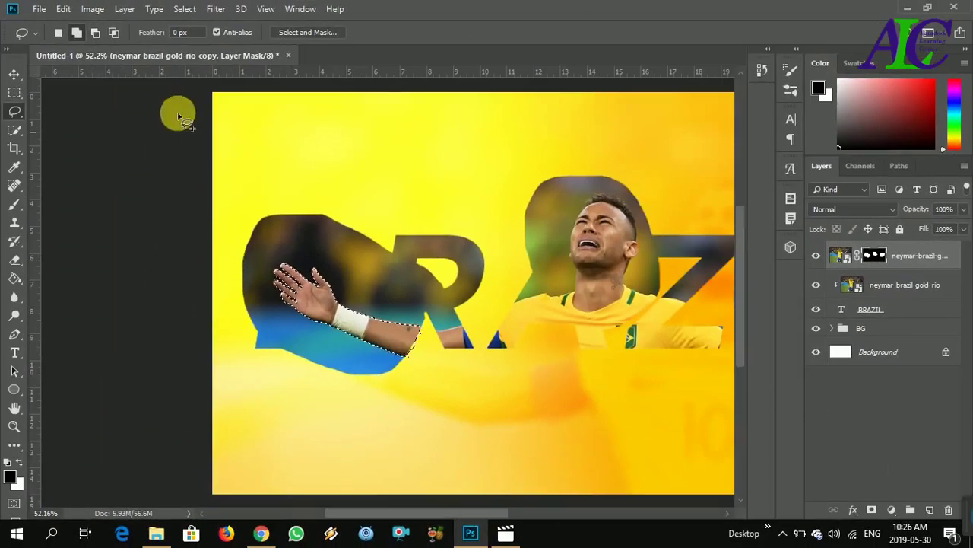
Step: Invert the selection and paint black on the mask to hide background over the B and around the arm
click(185, 10)
click(190, 65)
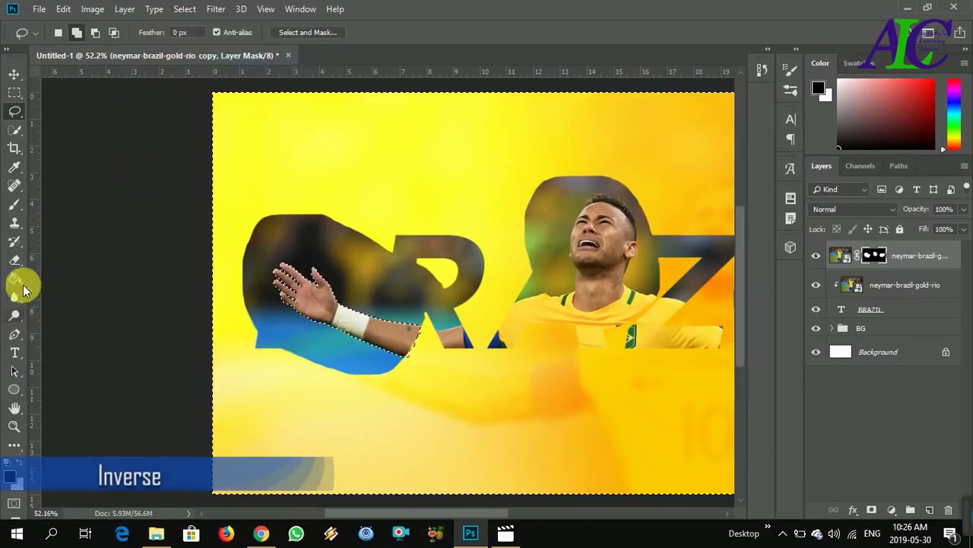
click(14, 204)
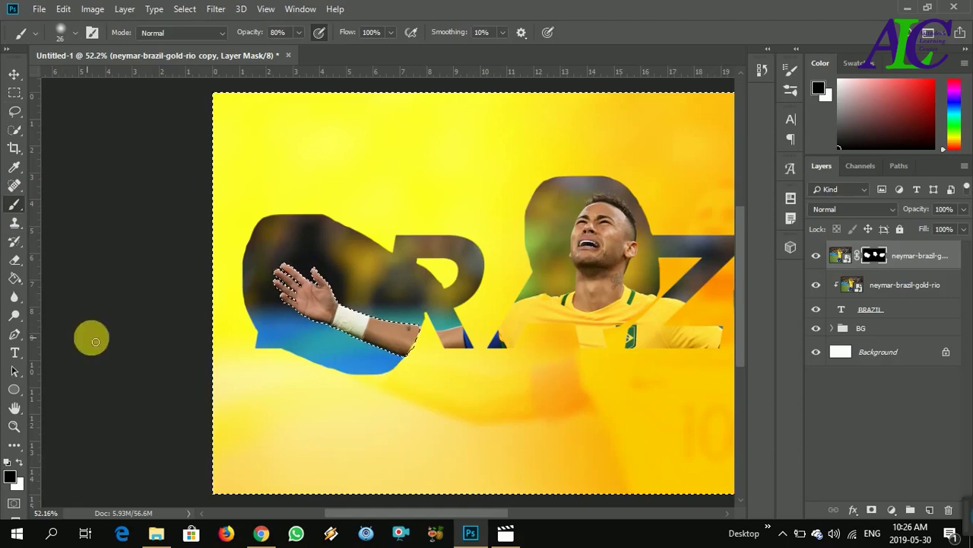
key(bracketright)
key(bracketright)
key(bracketright)
key(bracketright)
key(bracketright)
click(310, 365)
key(bracketright)
click(359, 382)
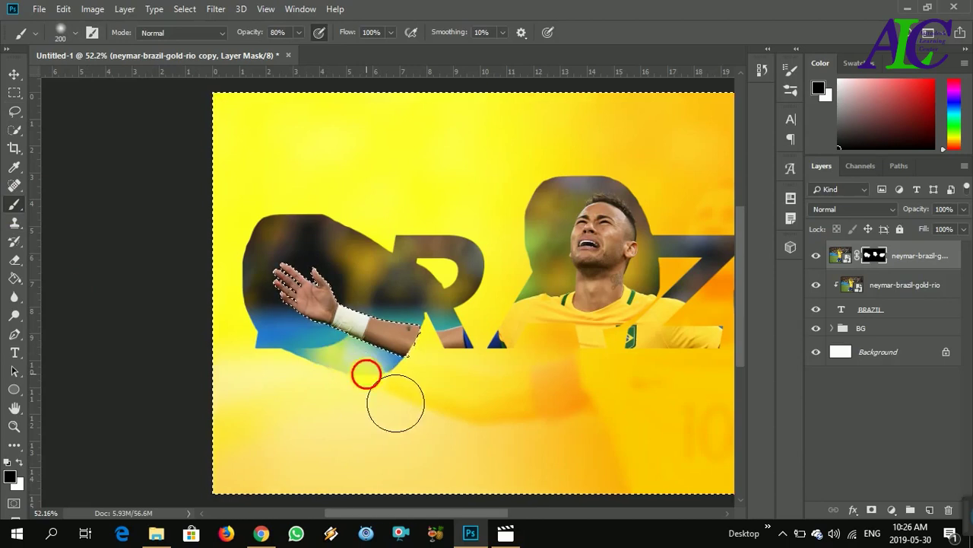
mouse_move(412, 391)
mouse_down()
mouse_move(342, 368)
mouse_move(344, 378)
mouse_move(298, 344)
mouse_move(299, 227)
mouse_move(308, 249)
mouse_move(386, 257)
mouse_move(397, 290)
mouse_move(433, 308)
mouse_move(418, 331)
mouse_up()
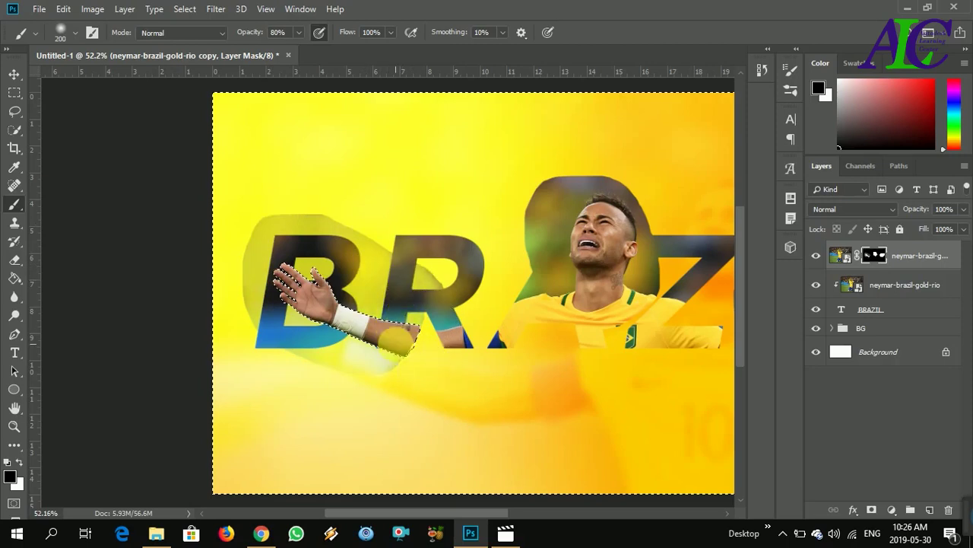
mouse_move(424, 374)
mouse_down()
mouse_move(429, 310)
mouse_move(437, 311)
mouse_move(429, 347)
mouse_move(460, 310)
mouse_move(420, 297)
mouse_move(358, 251)
mouse_up()
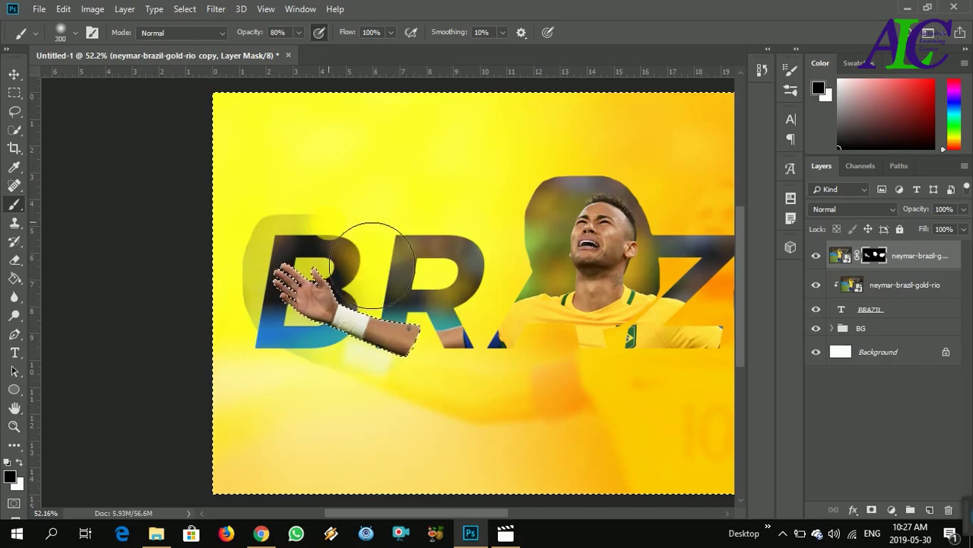
Step: Switch to a 300 px Hard Round brush, hide the remaining background over the R, and deselect
key(bracketright)
key(bracketright)
click(76, 33)
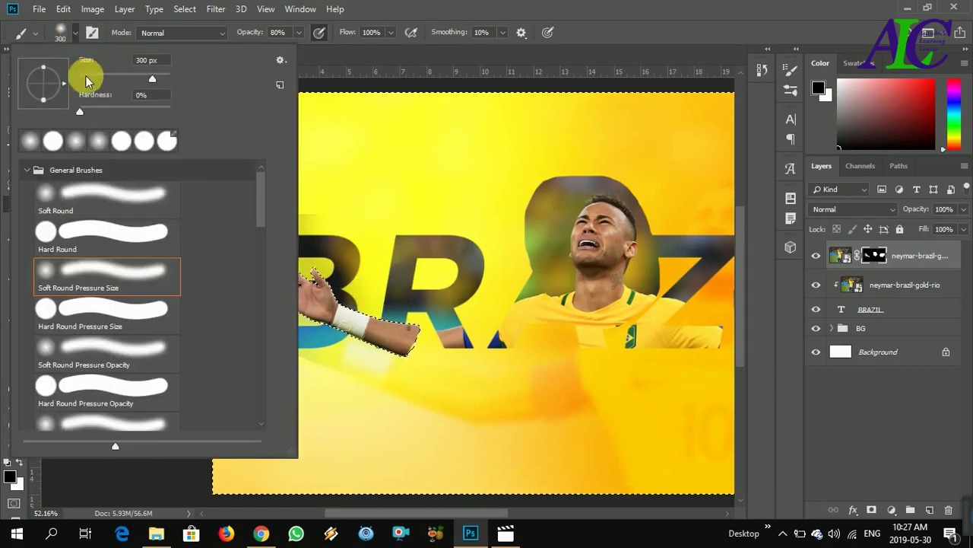
click(110, 232)
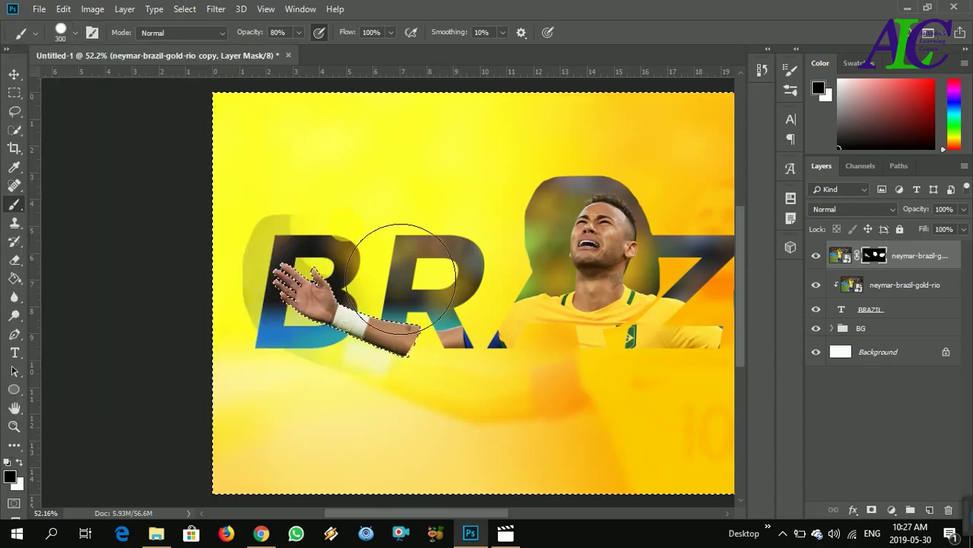
click(334, 244)
mouse_move(339, 349)
mouse_down()
mouse_move(402, 408)
mouse_move(415, 403)
mouse_move(495, 306)
mouse_move(473, 313)
mouse_move(430, 372)
mouse_move(405, 305)
mouse_move(359, 283)
mouse_move(342, 259)
mouse_move(329, 333)
mouse_move(377, 361)
mouse_move(423, 349)
mouse_move(441, 418)
mouse_move(426, 331)
mouse_move(385, 381)
mouse_move(359, 367)
mouse_move(348, 306)
mouse_move(457, 310)
mouse_move(442, 410)
mouse_move(383, 369)
mouse_move(361, 317)
mouse_move(350, 339)
mouse_move(395, 417)
mouse_up()
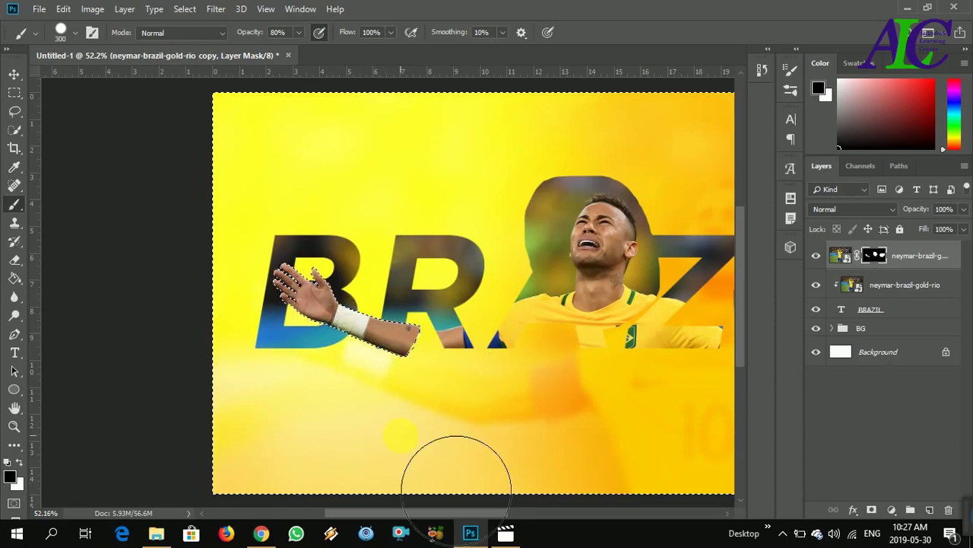
key(ctrl+d)
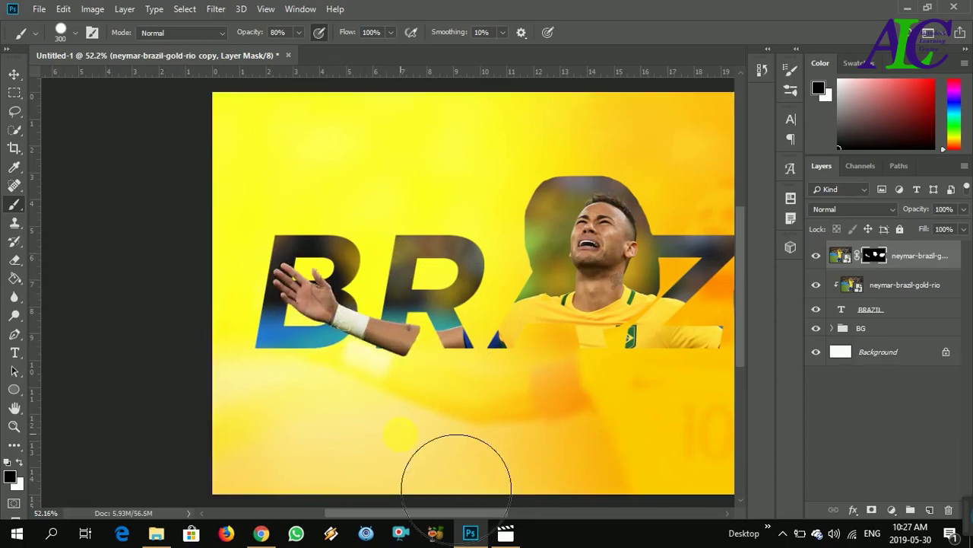
Step: Toggle the arm cutout layer on and off to compare, leaving it hidden
click(818, 257)
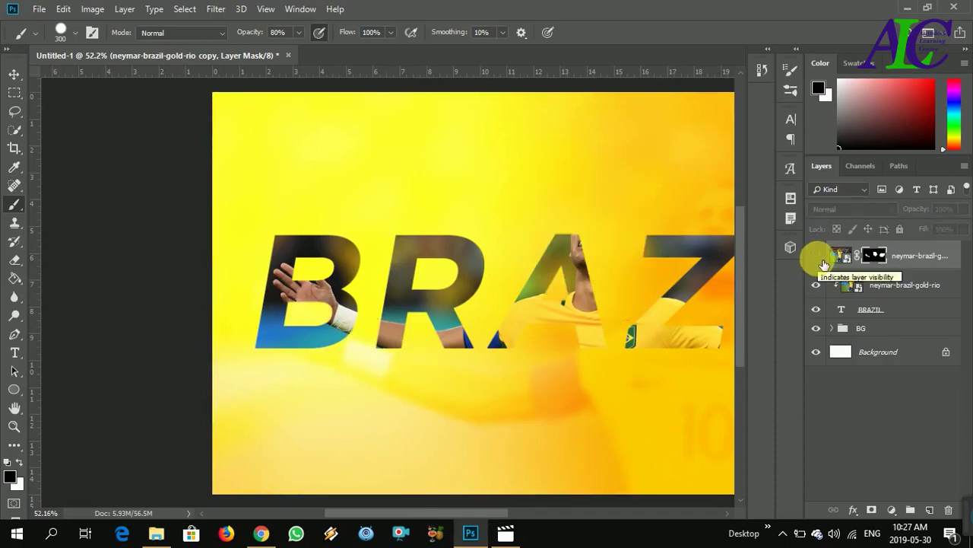
click(818, 257)
click(818, 257)
click(820, 258)
click(820, 258)
click(818, 257)
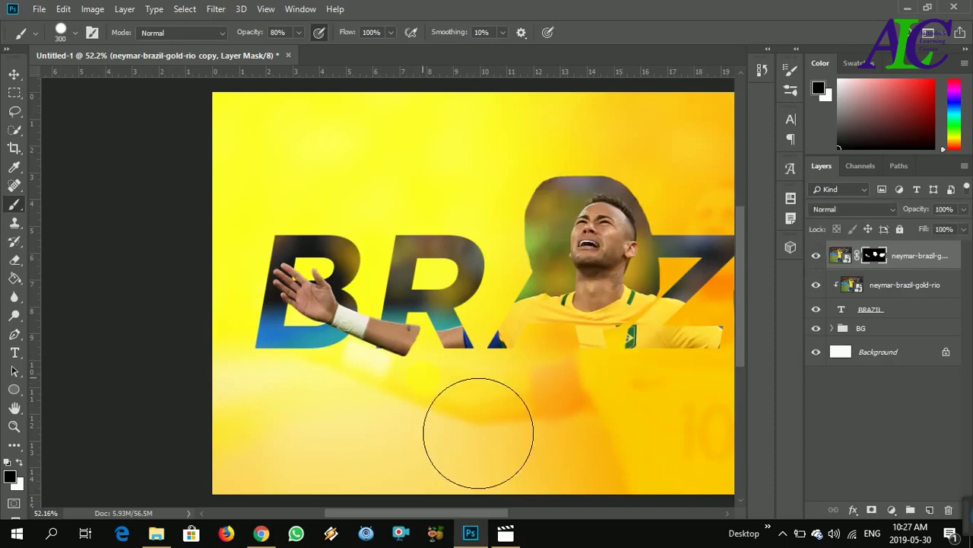
click(816, 256)
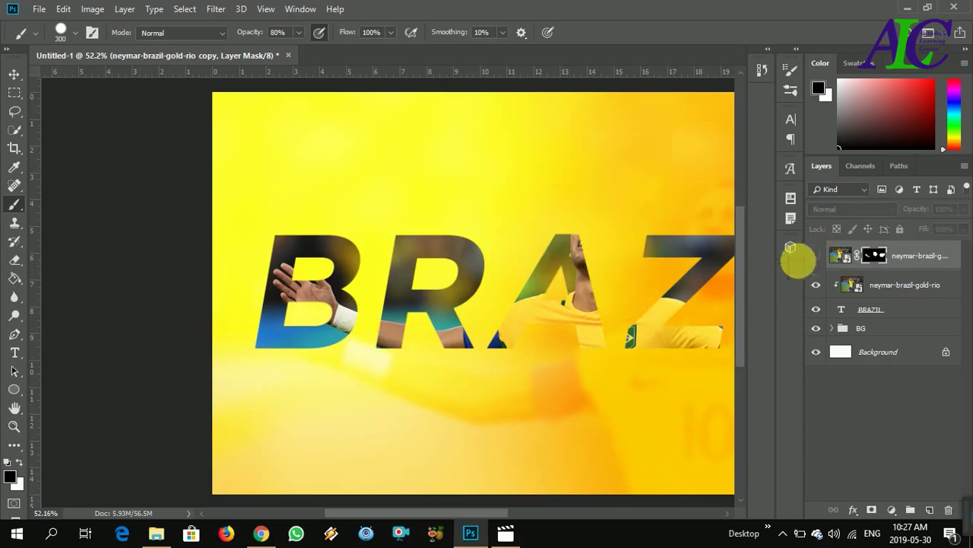
Step: With the Polygonal Lasso, enclose the R's left leg and the yellow area beneath it
click(15, 114)
right_click(17, 114)
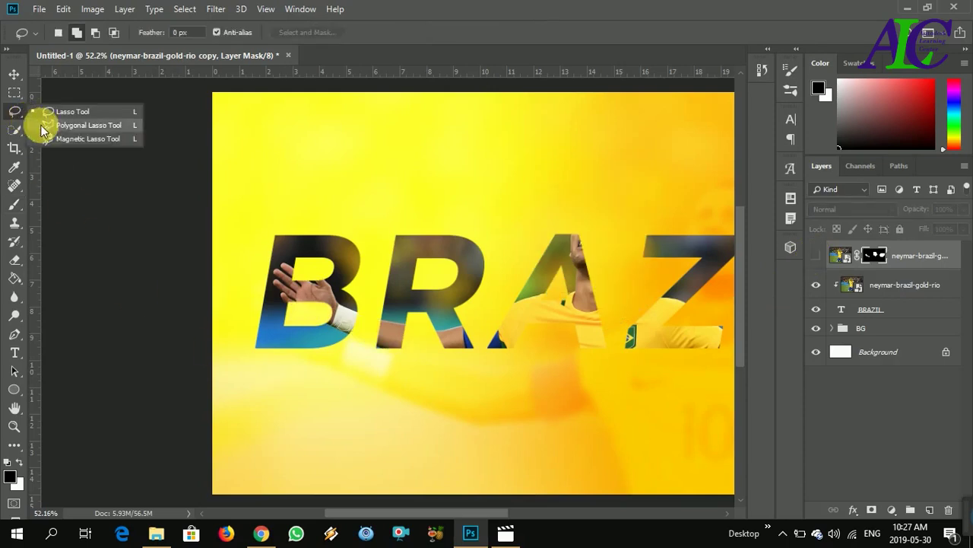
click(84, 125)
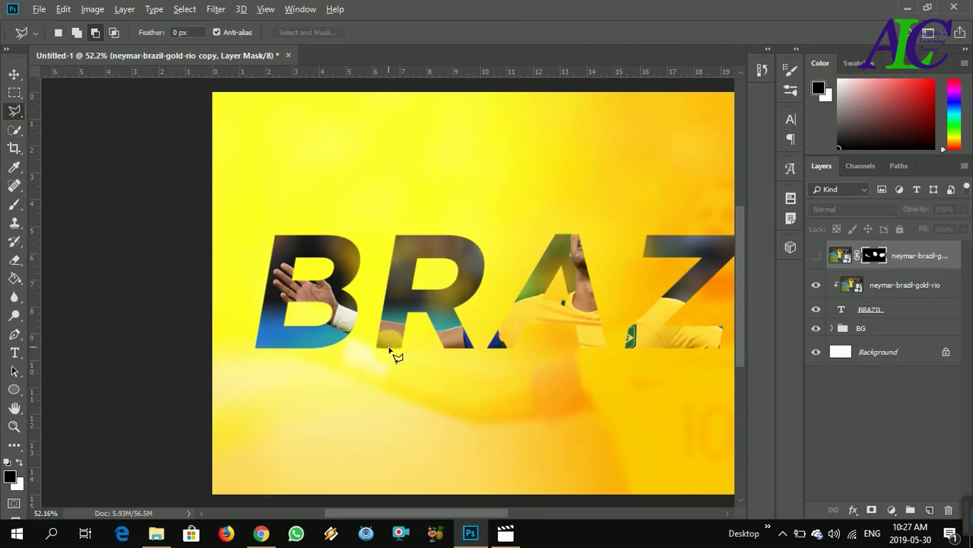
scroll(397, 359, up, 1)
scroll(397, 359, up, 4)
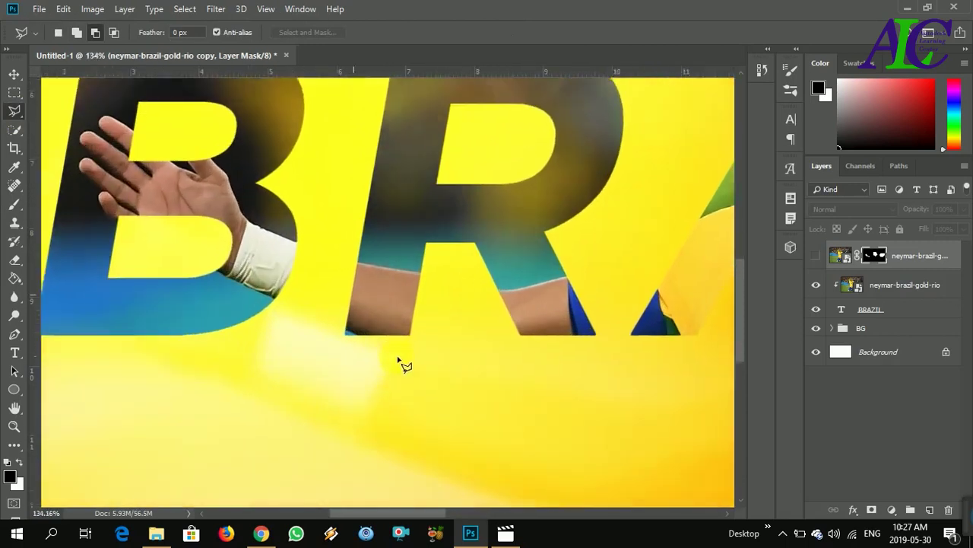
scroll(403, 366, up, 2)
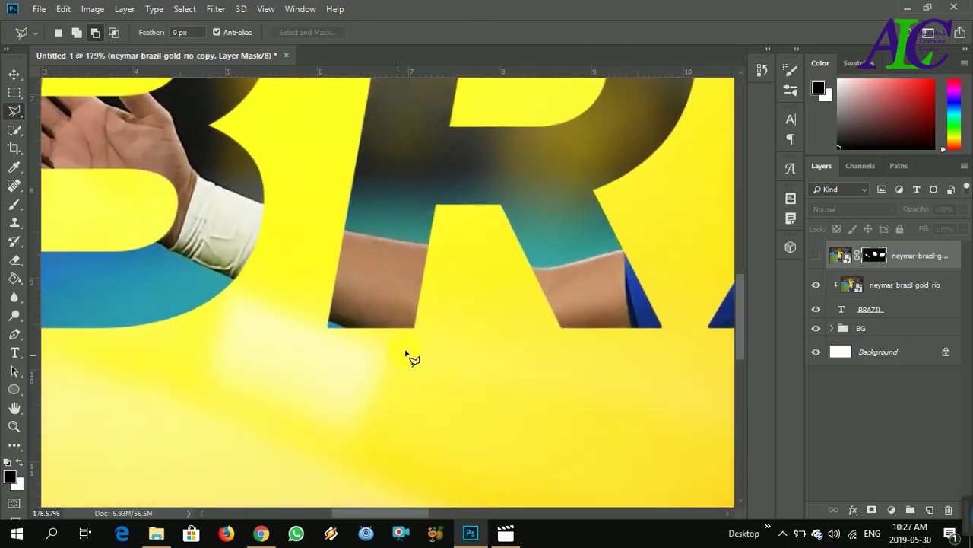
click(435, 213)
click(423, 312)
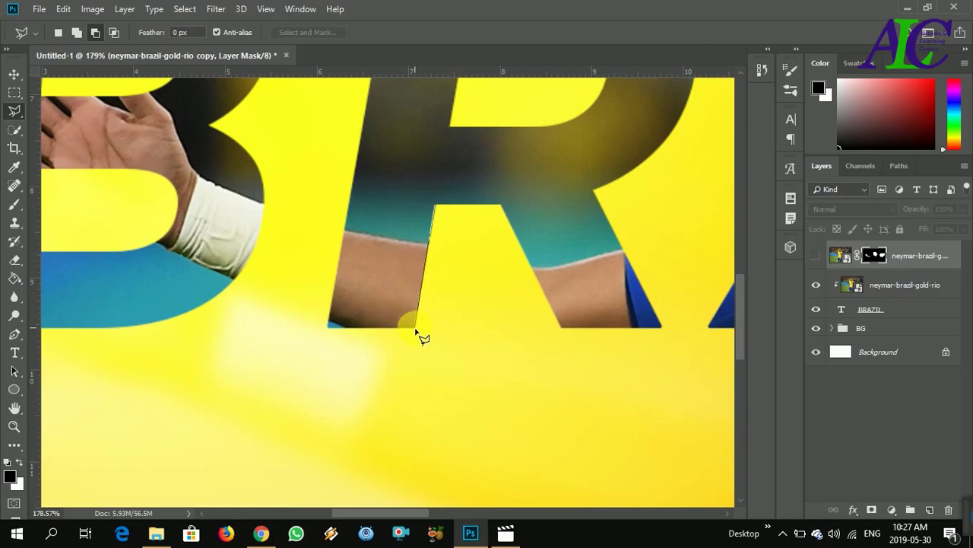
click(334, 330)
click(272, 449)
click(482, 461)
double_click(516, 265)
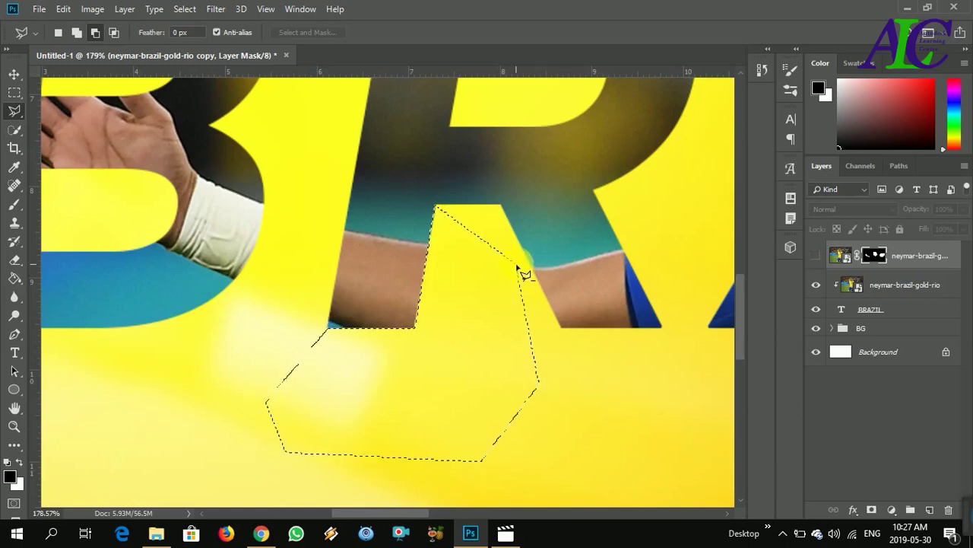
Step: Show the arm layer, mask out the forearm over the R's leg with a 150 px brush, and deselect
click(816, 255)
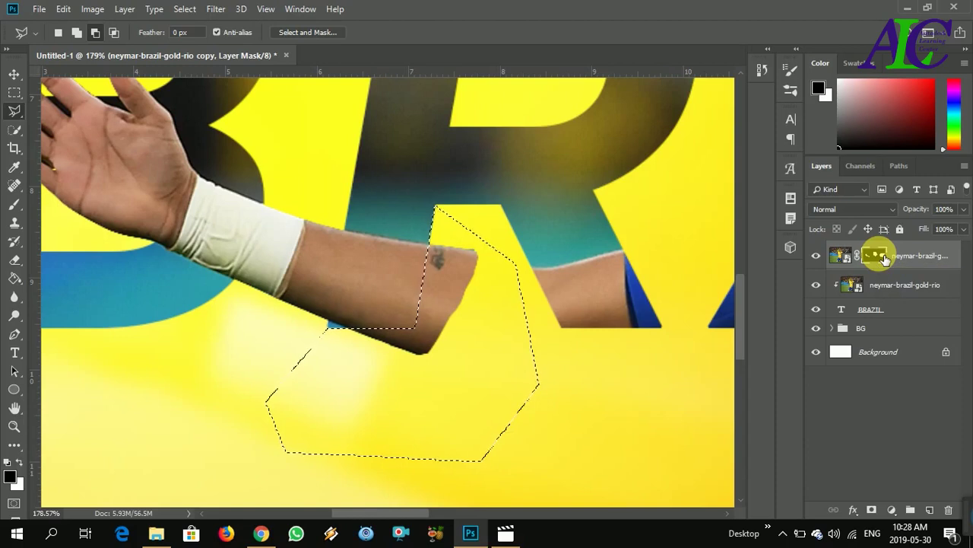
click(15, 204)
key(bracketleft)
key(bracketleft)
key(bracketleft)
key(bracketleft)
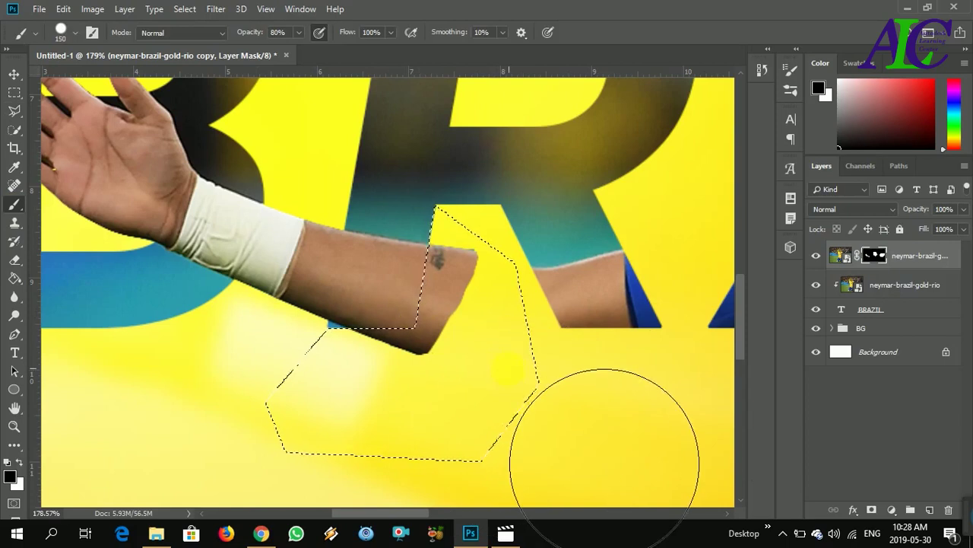
drag(587, 413, 565, 391)
click(370, 359)
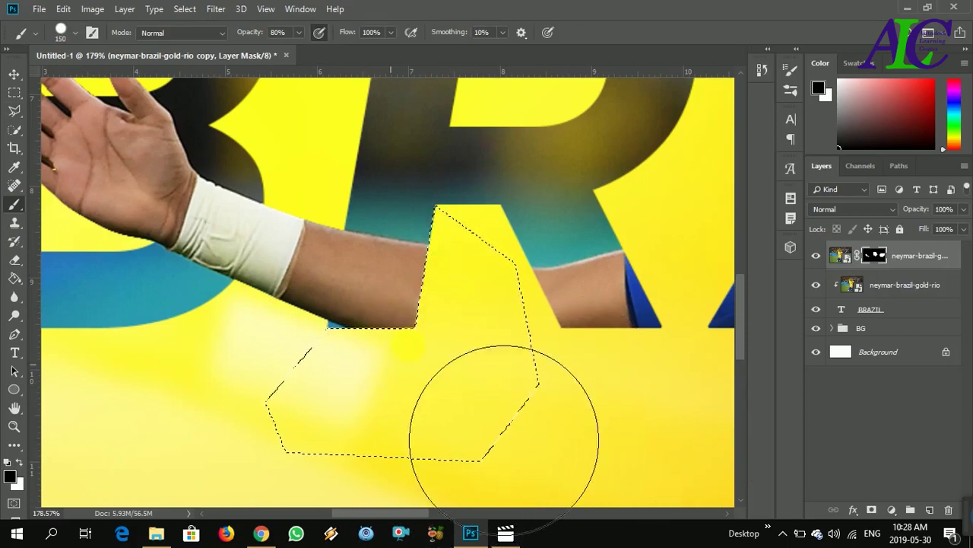
click(532, 397)
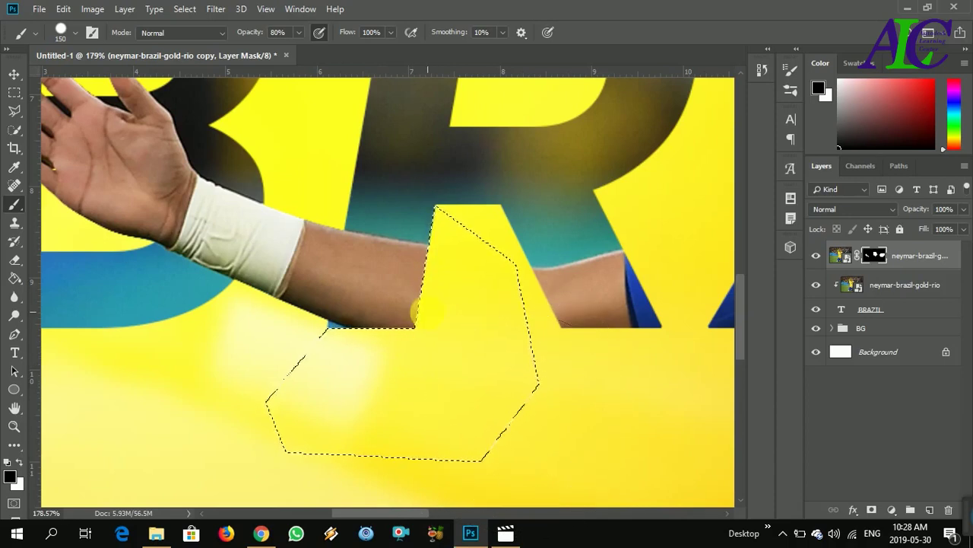
key(ctrl+d)
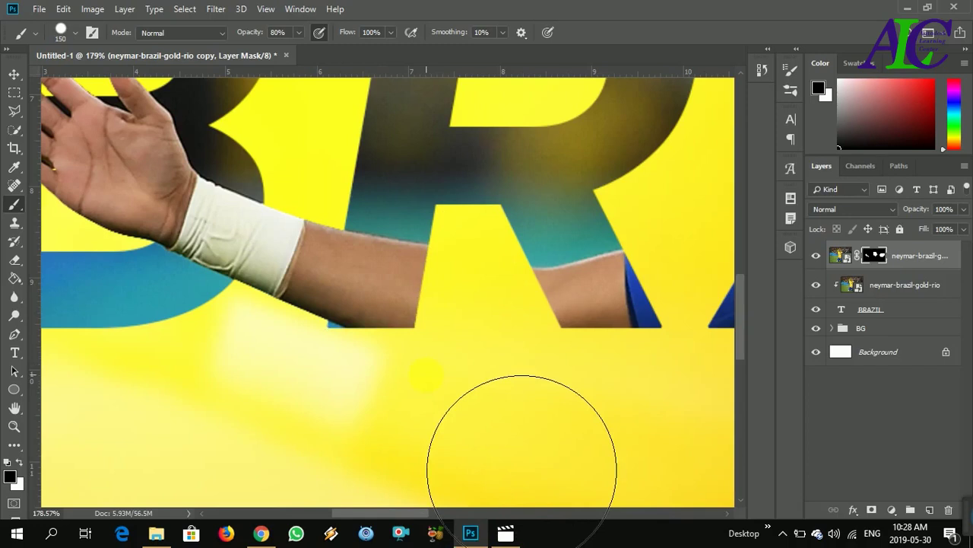
scroll(418, 374, down, 6)
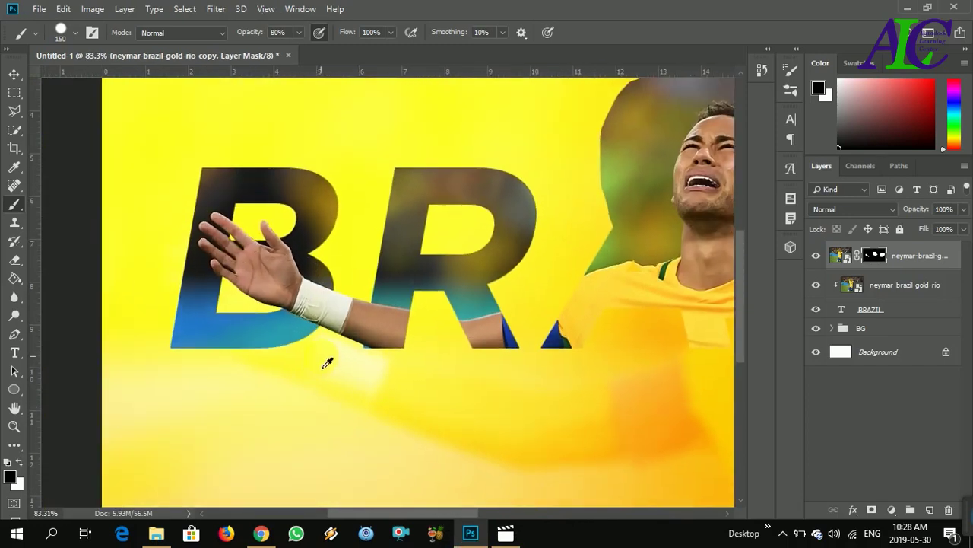
scroll(327, 362, down, 6)
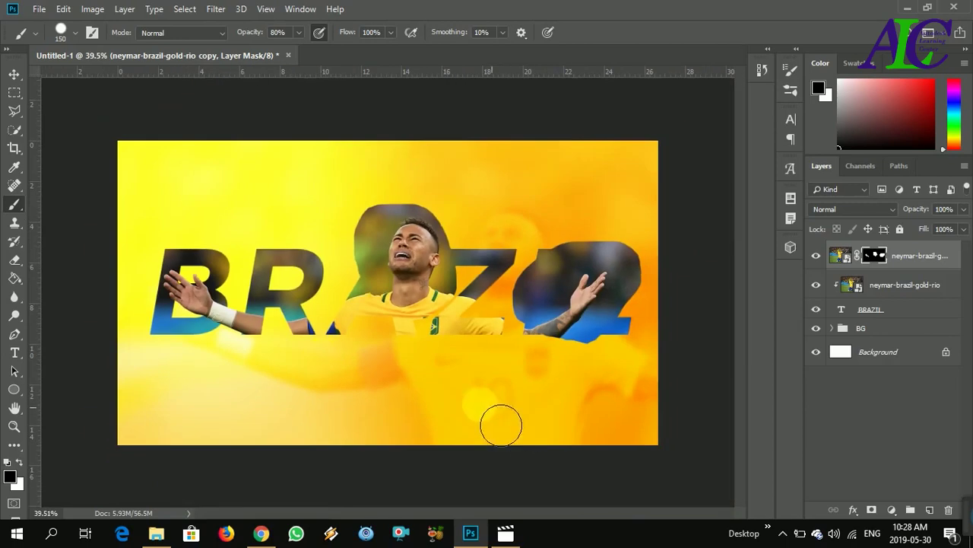
Step: Zoom in and try tracing the arm with the Magnetic Lasso, then cancel that outline
alt+click(621, 309)
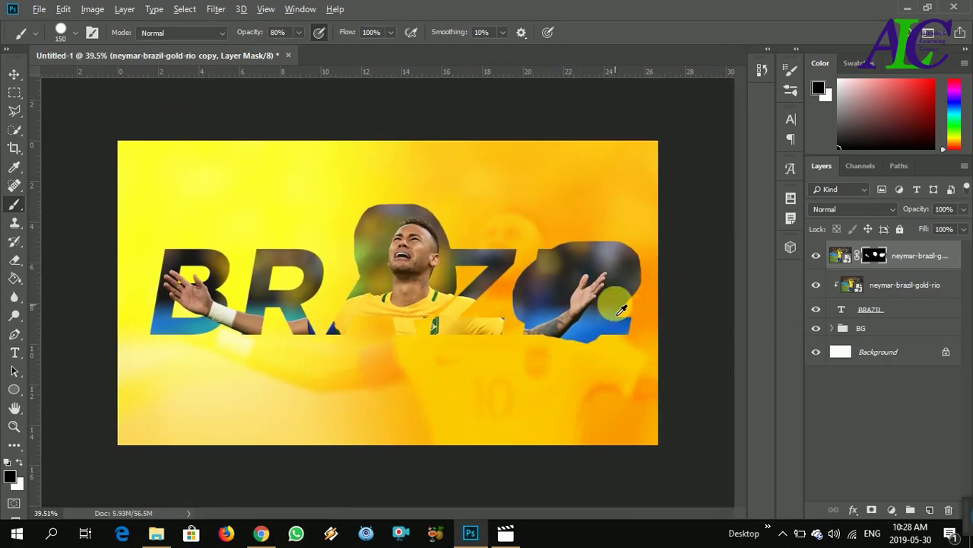
scroll(622, 309, up, 3)
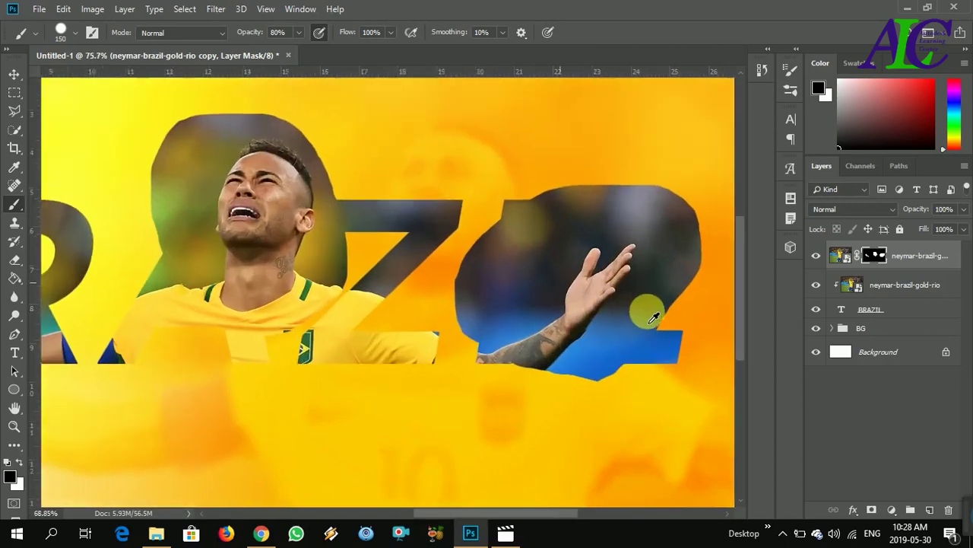
scroll(668, 339, up, 3)
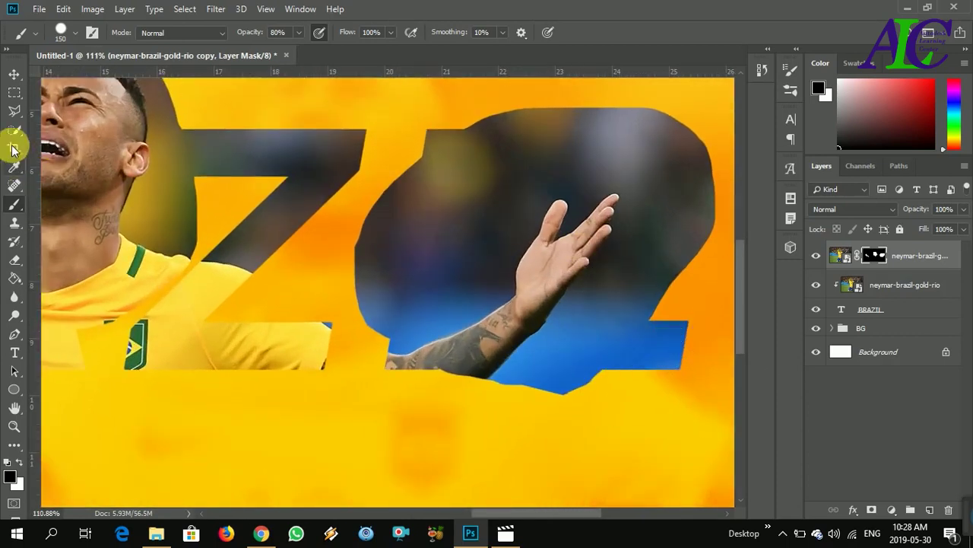
click(14, 111)
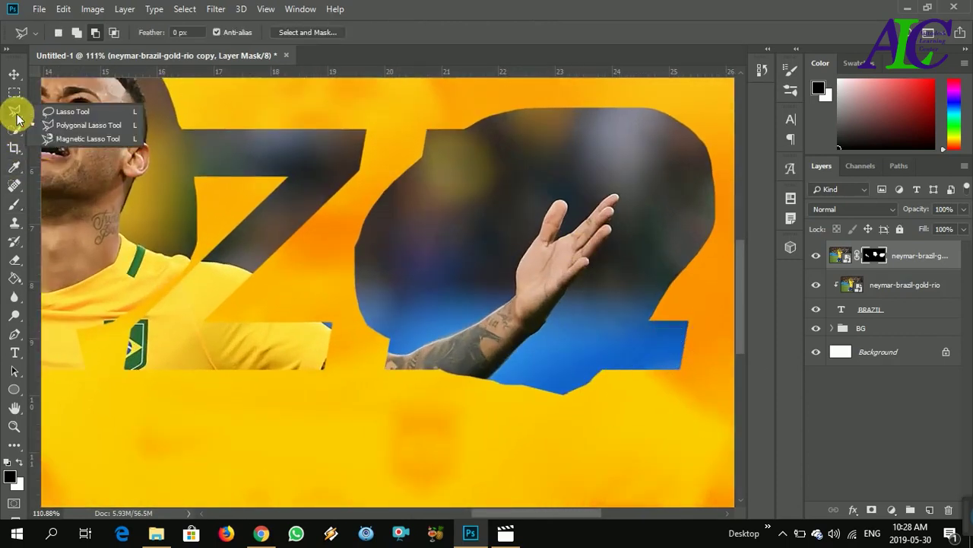
click(50, 139)
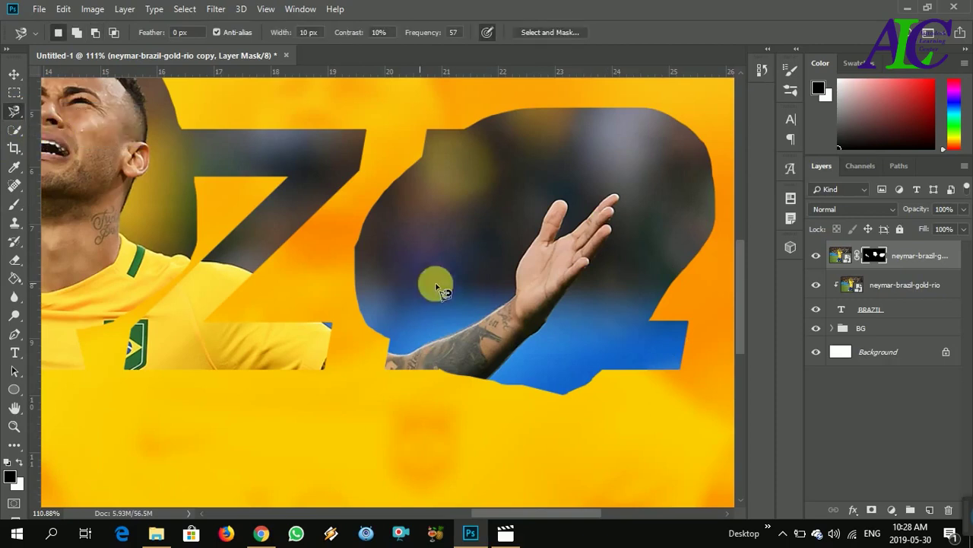
mouse_move(451, 339)
mouse_down()
mouse_move(488, 320)
mouse_move(565, 228)
mouse_up()
key(Escape)
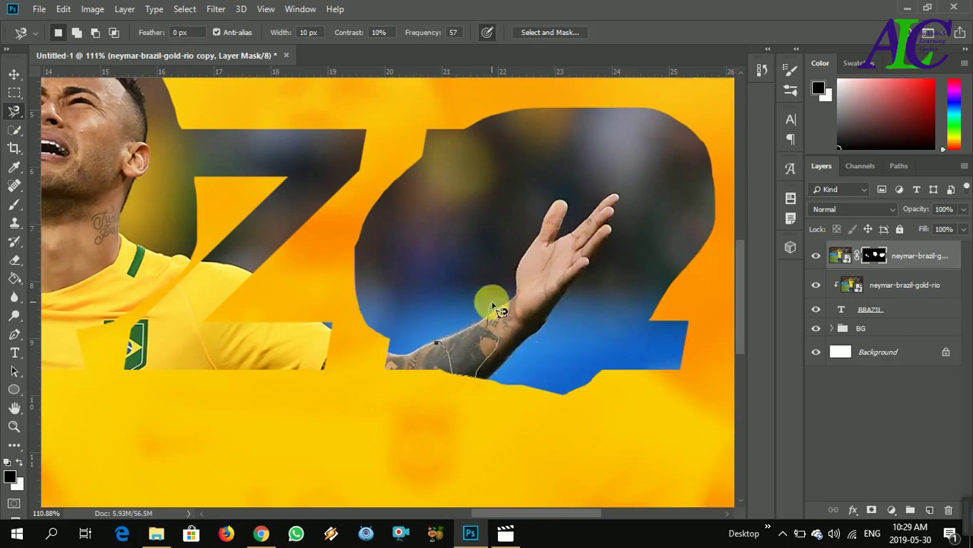
Step: Restore the selection around the tattooed arm and raised hand, back on the Lasso, panning to check it
key(ctrl+z)
scroll(544, 343, up, 5)
alt+click(14, 111)
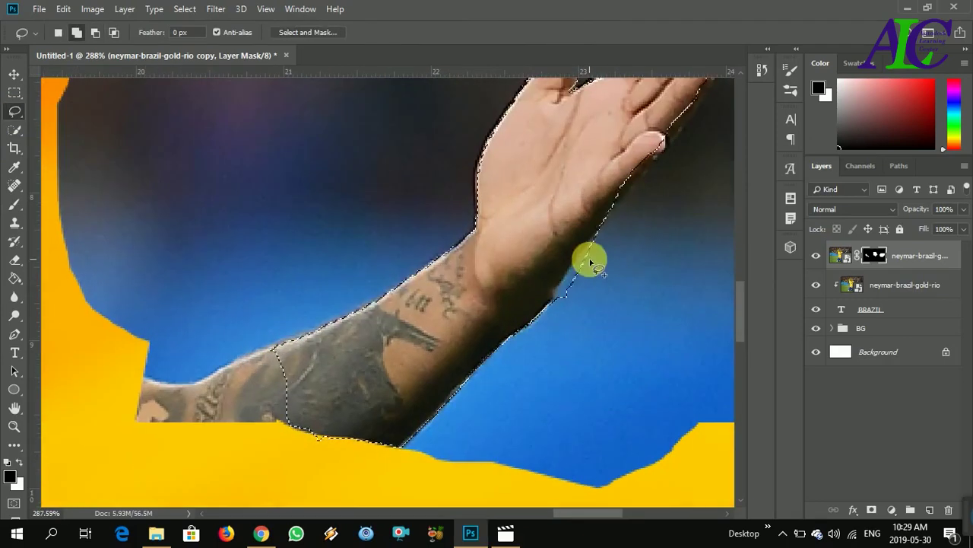
scroll(426, 342, right, 5)
scroll(472, 327, up, 5)
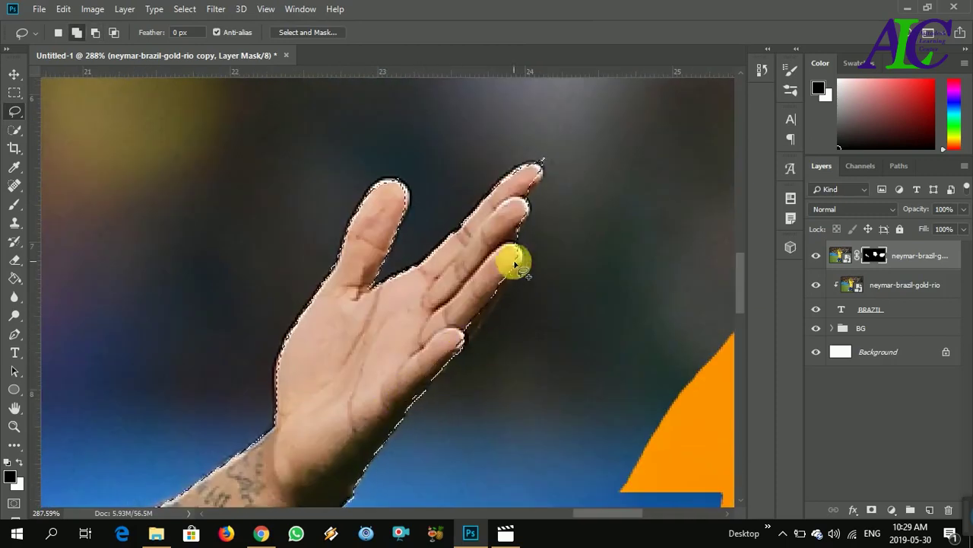
scroll(487, 334, up, 2)
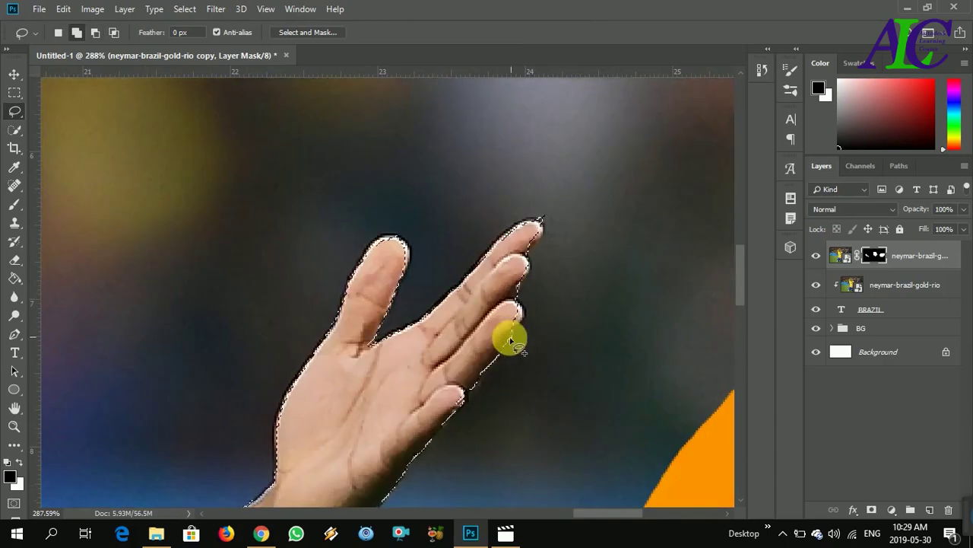
scroll(515, 300, up, 2)
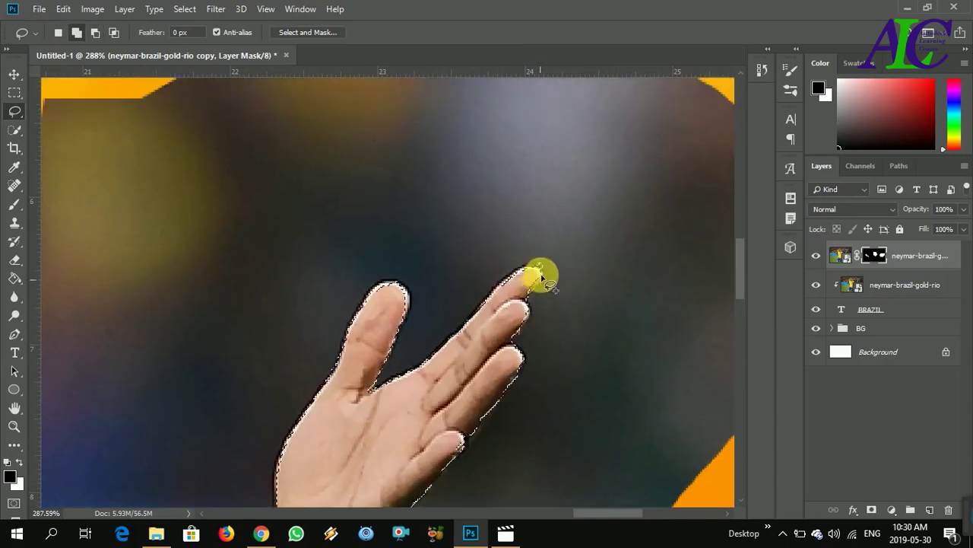
alt+scroll(556, 282, down, 10)
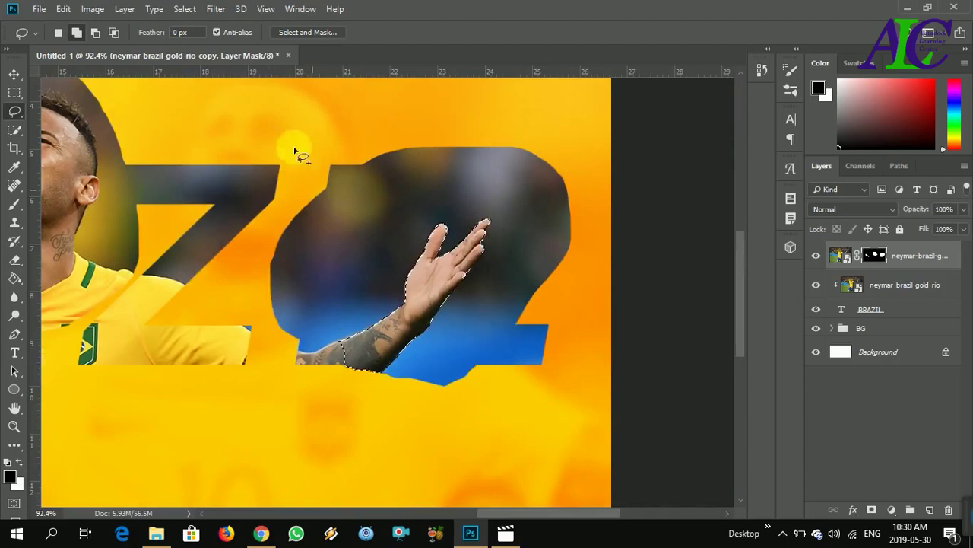
Step: Invert the selection, paint out the dark background around the raised arm on the mask, and deselect
click(185, 9)
click(206, 65)
click(14, 204)
drag(517, 221, 547, 302)
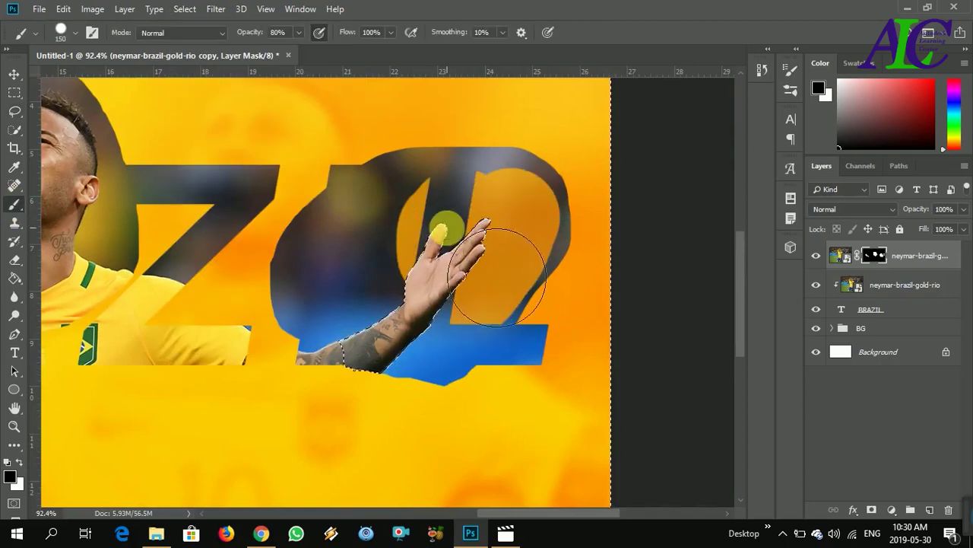
mouse_move(497, 270)
mouse_down()
mouse_move(578, 267)
mouse_move(590, 240)
mouse_move(526, 218)
mouse_move(505, 222)
mouse_move(494, 320)
mouse_up()
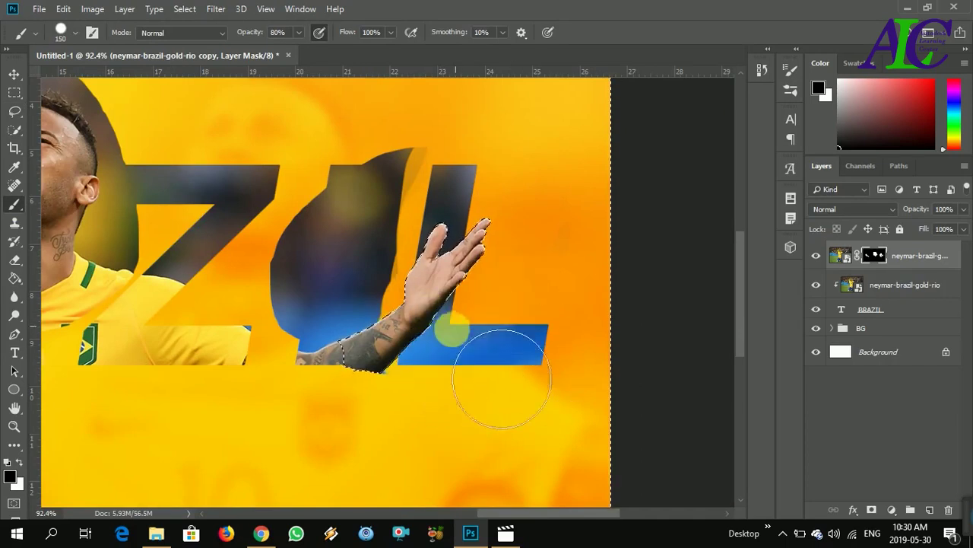
mouse_move(450, 268)
mouse_down()
mouse_move(434, 271)
mouse_move(391, 229)
mouse_move(359, 321)
mouse_move(489, 316)
mouse_up()
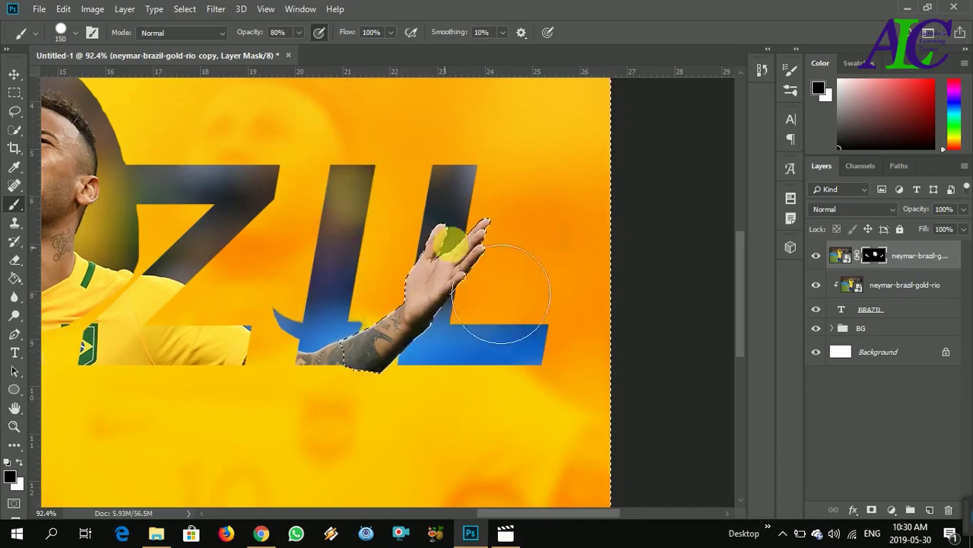
key(ctrl+d)
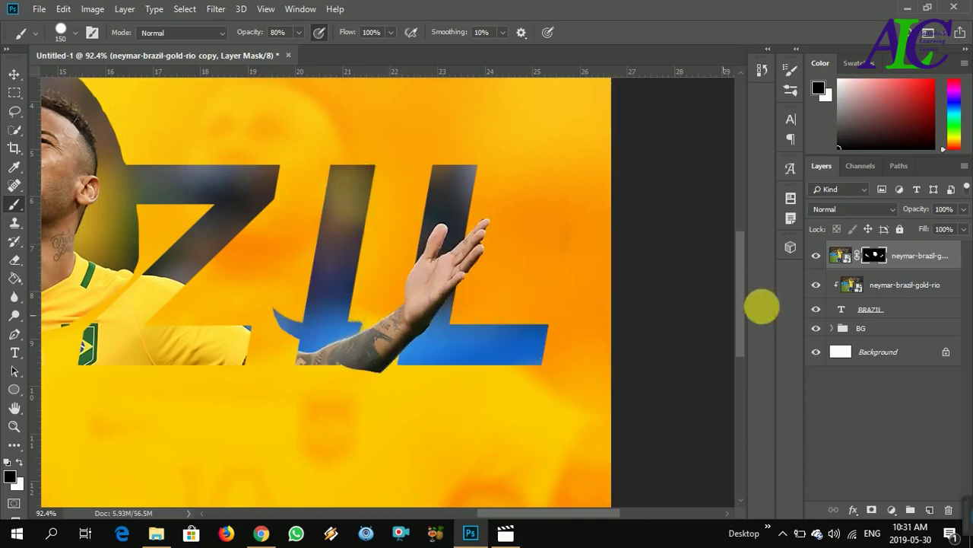
Step: Hide the top photo copy and draw a Polygonal Lasso selection along the L's left edge
click(816, 256)
click(17, 114)
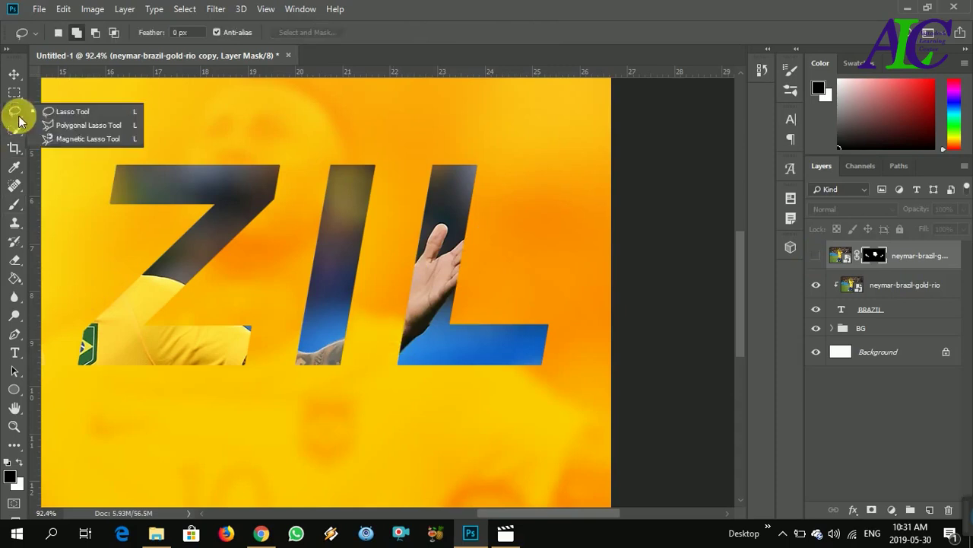
click(84, 124)
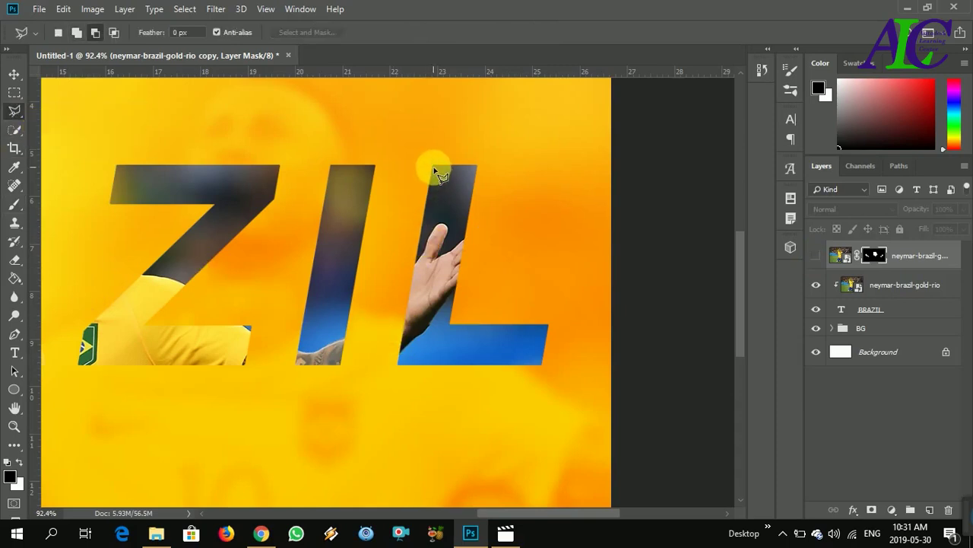
click(397, 368)
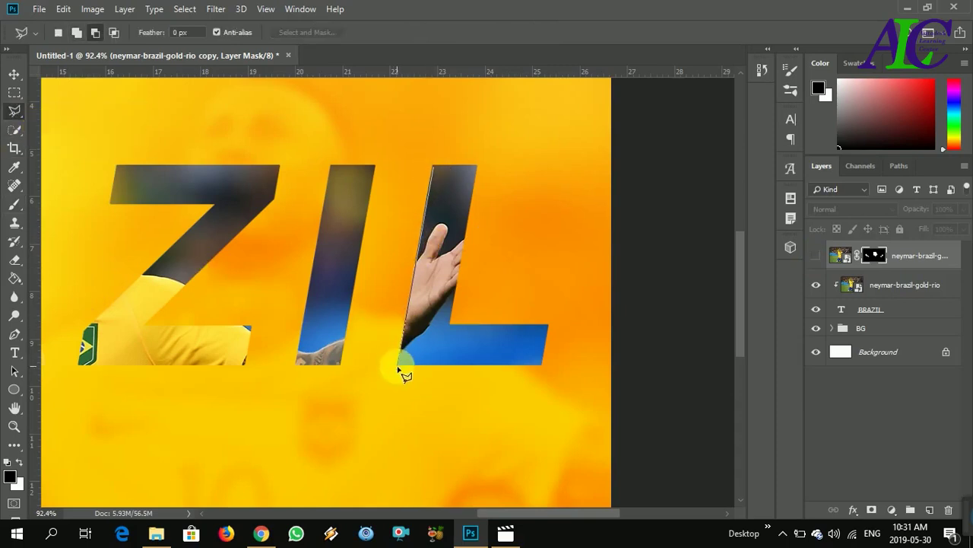
click(312, 450)
click(406, 152)
Step: Show the photo copy again, paint black on its mask to hide the arm left of the L, and deselect
click(816, 255)
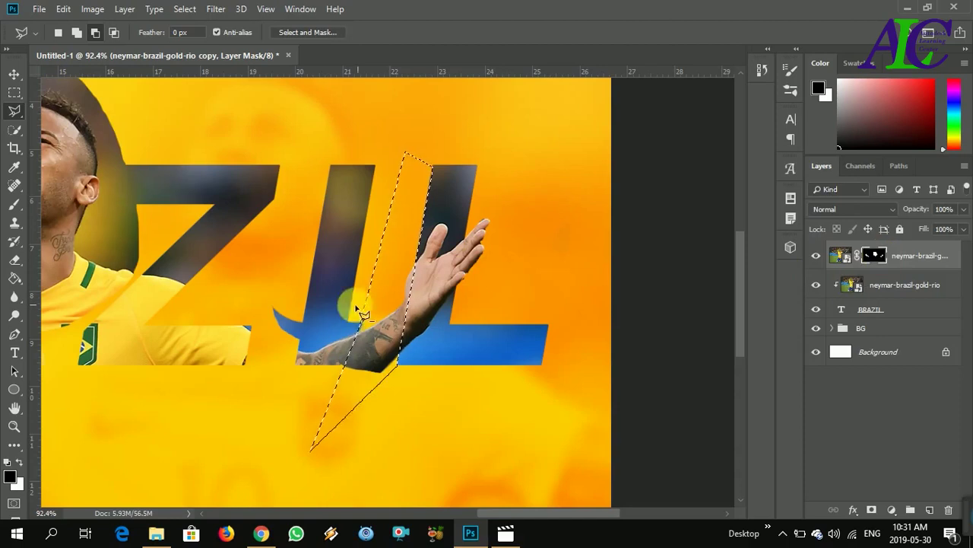
click(13, 203)
mouse_move(376, 335)
mouse_down()
mouse_move(419, 427)
mouse_move(431, 343)
mouse_up()
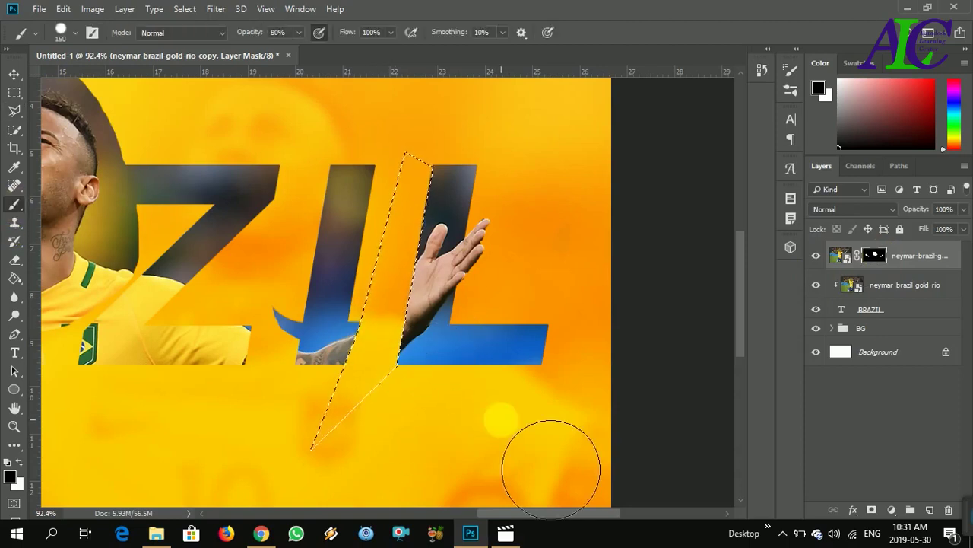
key(ctrl+d)
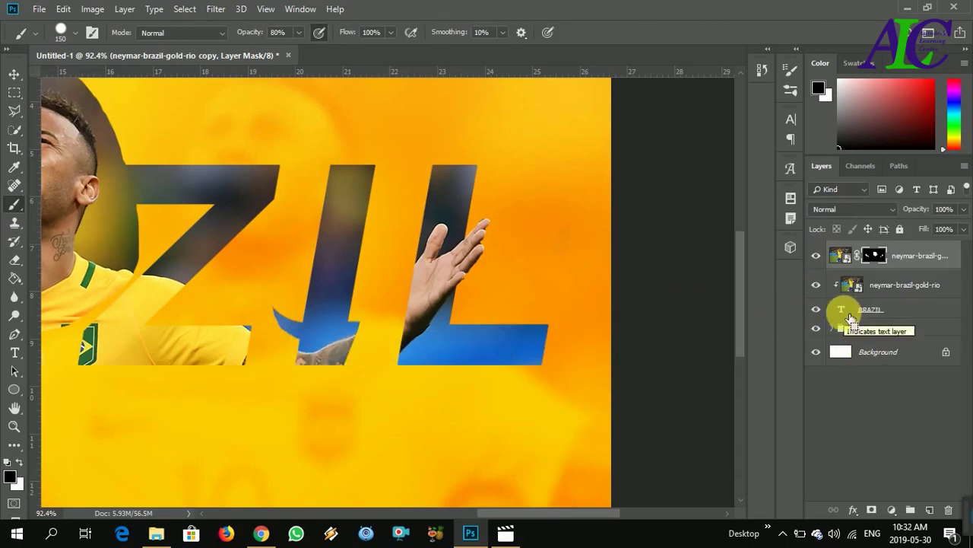
Step: Load the BRAZIL letters as a selection, invert it, show the top photo copy again, and deselect
click(816, 256)
scroll(532, 358, down, 2)
scroll(567, 369, down, 5)
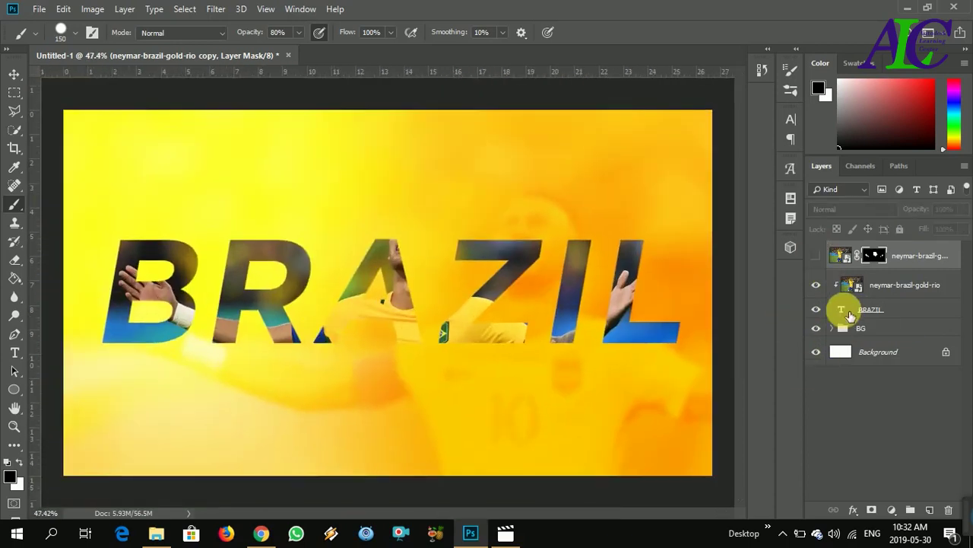
ctrl+click(842, 310)
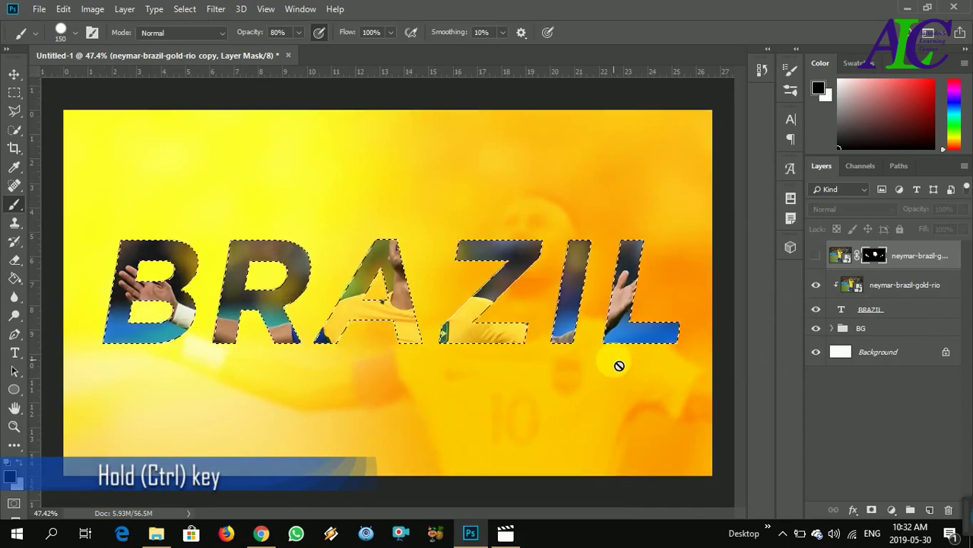
click(217, 9)
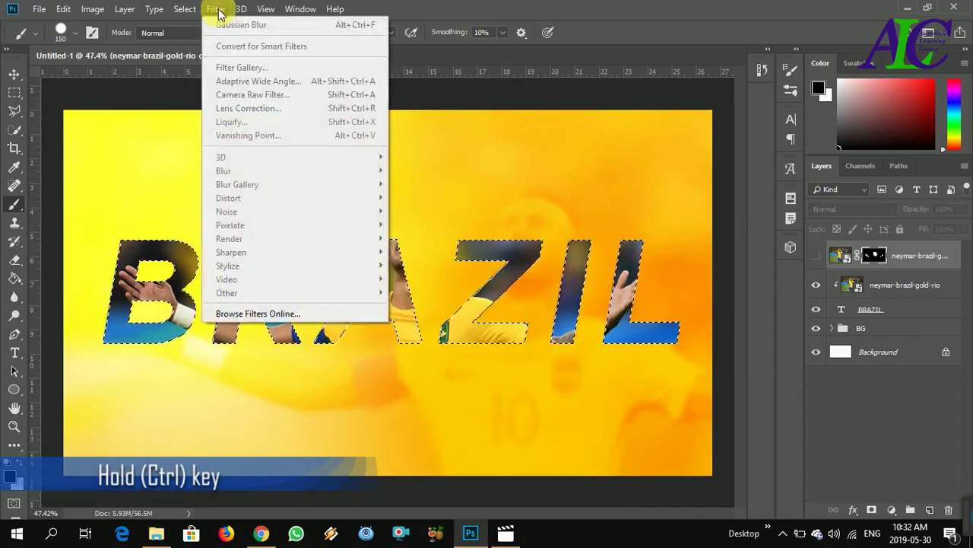
mouse_move(185, 9)
click(201, 29)
click(816, 255)
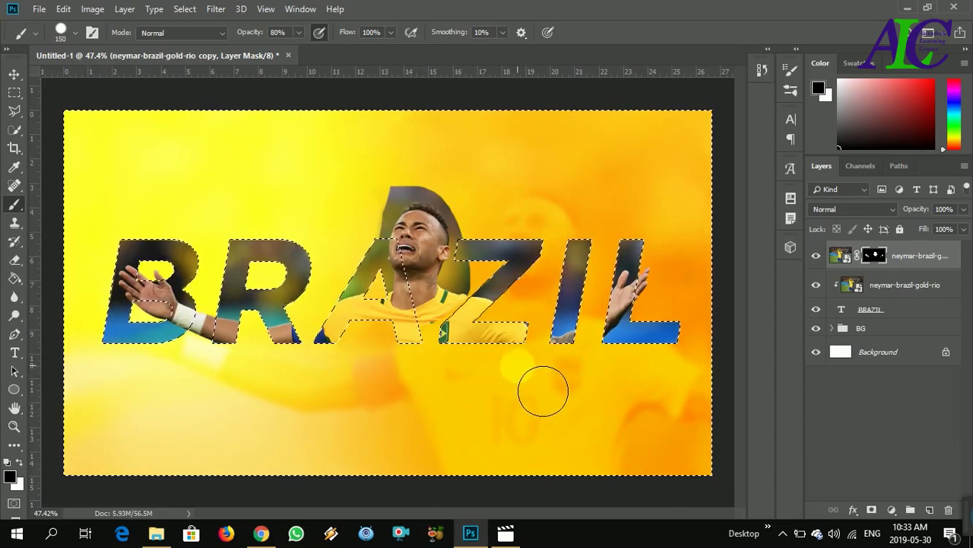
key(ctrl+d)
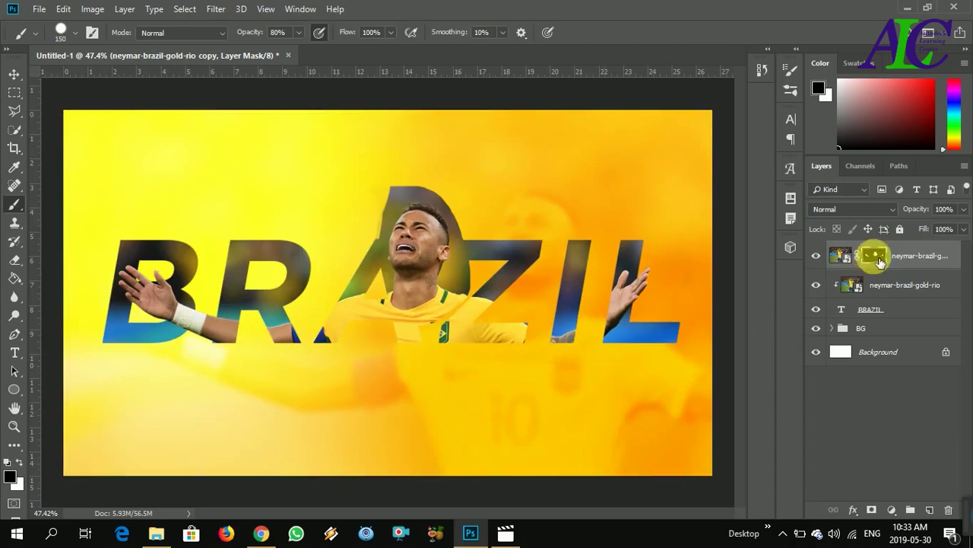
Step: Select the head and neck with the Magnetic Lasso and add the lower-right shirt area
drag(14, 111, 61, 137)
scroll(432, 323, up, 5)
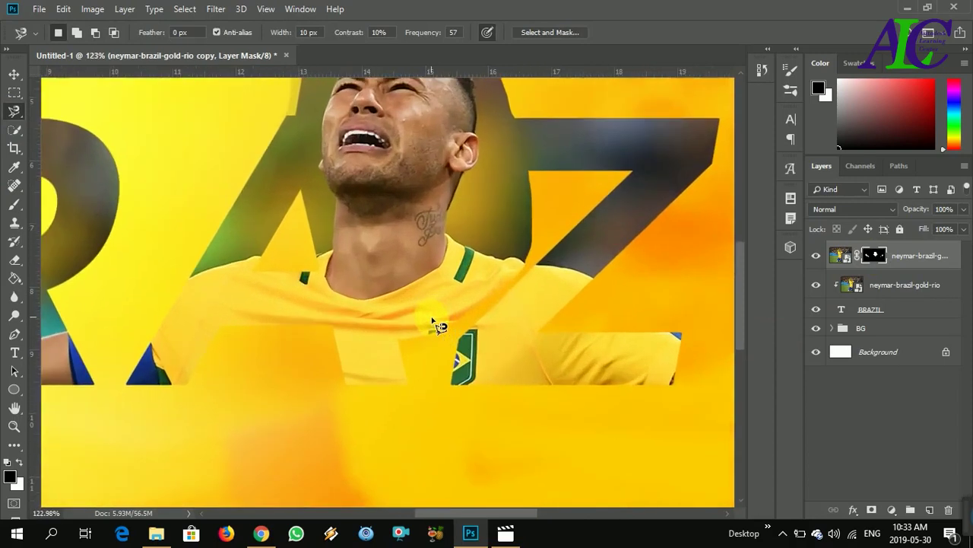
click(327, 251)
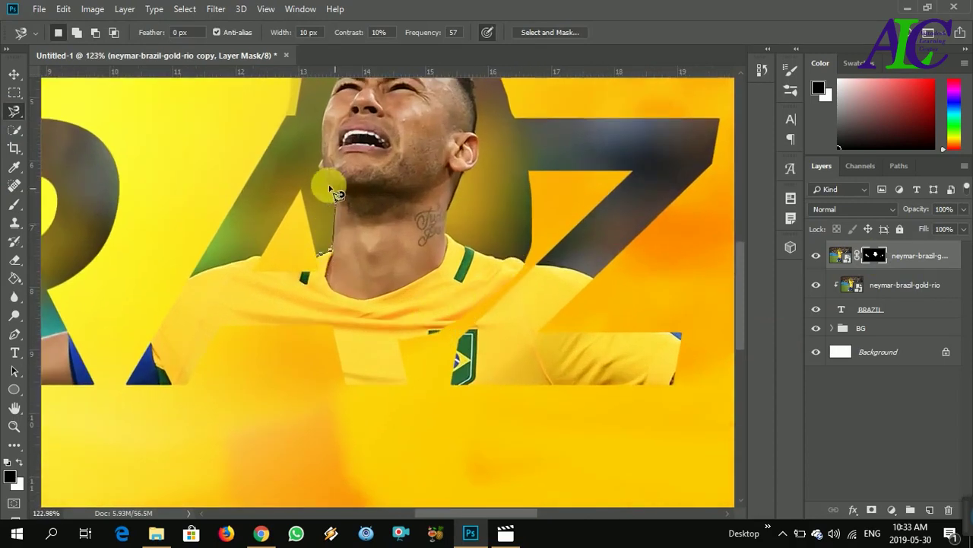
mouse_move(325, 184)
mouse_down()
mouse_move(333, 295)
mouse_move(374, 157)
mouse_move(474, 205)
mouse_move(464, 337)
mouse_move(532, 395)
mouse_move(539, 387)
mouse_move(426, 441)
mouse_move(335, 380)
mouse_up()
click(334, 380)
click(15, 115)
scroll(315, 326, up, 2)
scroll(461, 298, up, 2)
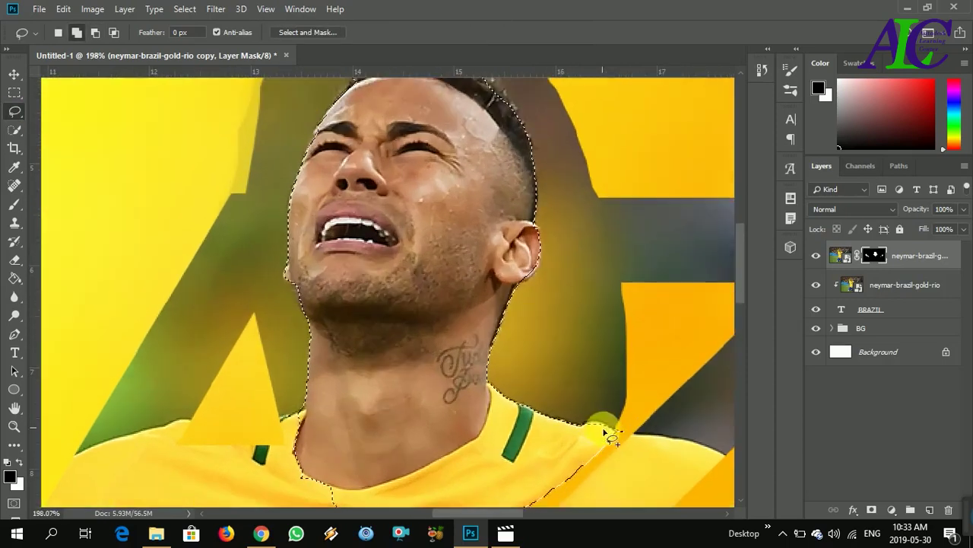
mouse_move(536, 499)
mouse_down()
mouse_move(604, 432)
mouse_move(543, 261)
mouse_move(533, 272)
mouse_move(347, 206)
mouse_move(402, 157)
mouse_move(456, 196)
mouse_move(499, 202)
mouse_move(384, 168)
mouse_move(435, 206)
mouse_up()
scroll(533, 272, up, 3)
Step: Zoom to fit, paint over the face on the photo copy mask, then undo that stroke
key(ctrl+0)
click(14, 204)
mouse_move(392, 251)
mouse_down()
mouse_move(380, 221)
mouse_move(452, 270)
mouse_move(524, 369)
mouse_move(532, 256)
mouse_move(515, 354)
mouse_move(451, 281)
mouse_move(449, 358)
mouse_up()
key(ctrl+z)
click(185, 8)
key(Escape)
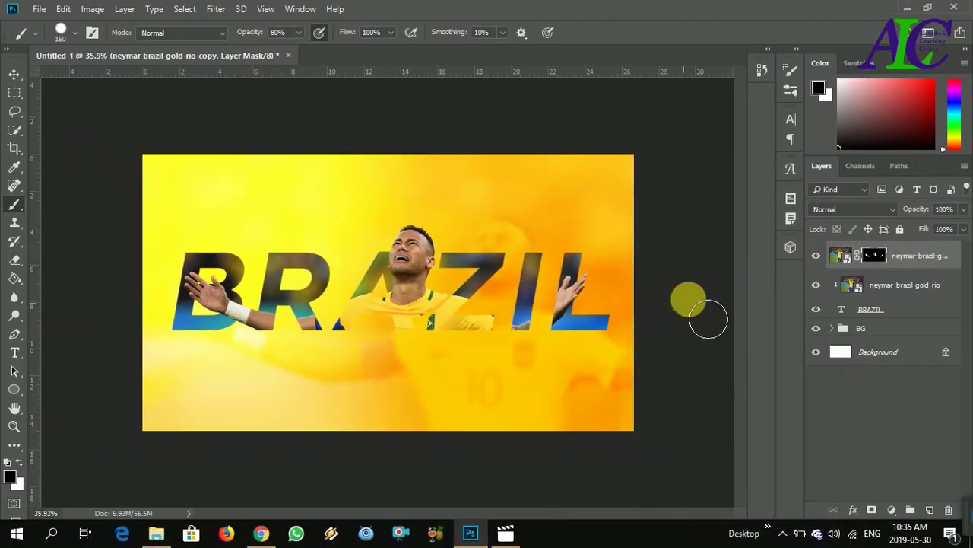
Step: Toggle the top photo copy and lower photo layers off and on to compare the result
click(817, 257)
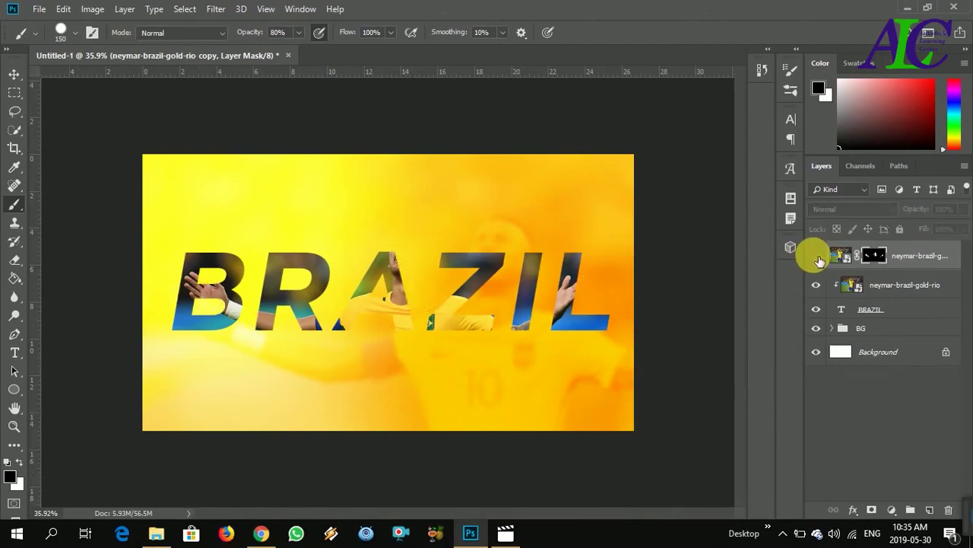
click(817, 257)
click(816, 285)
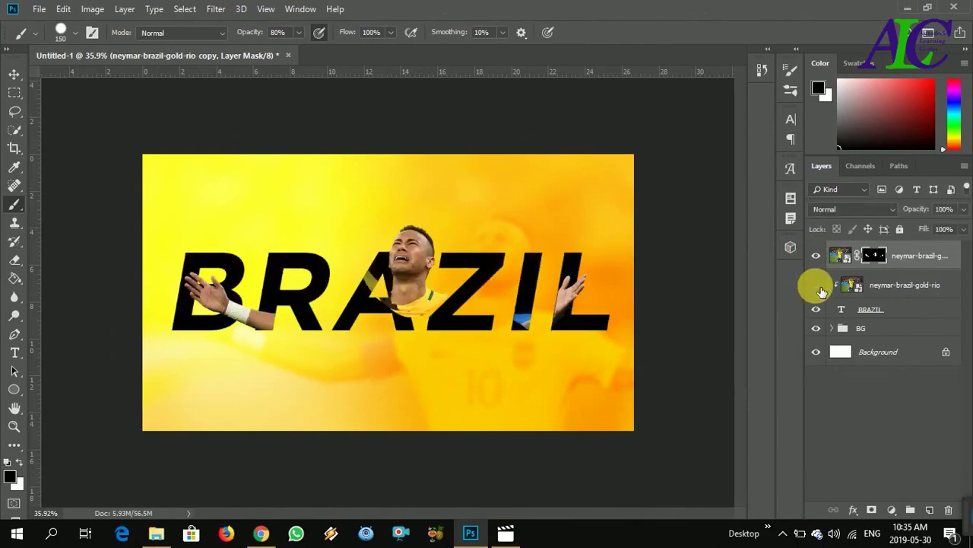
click(816, 285)
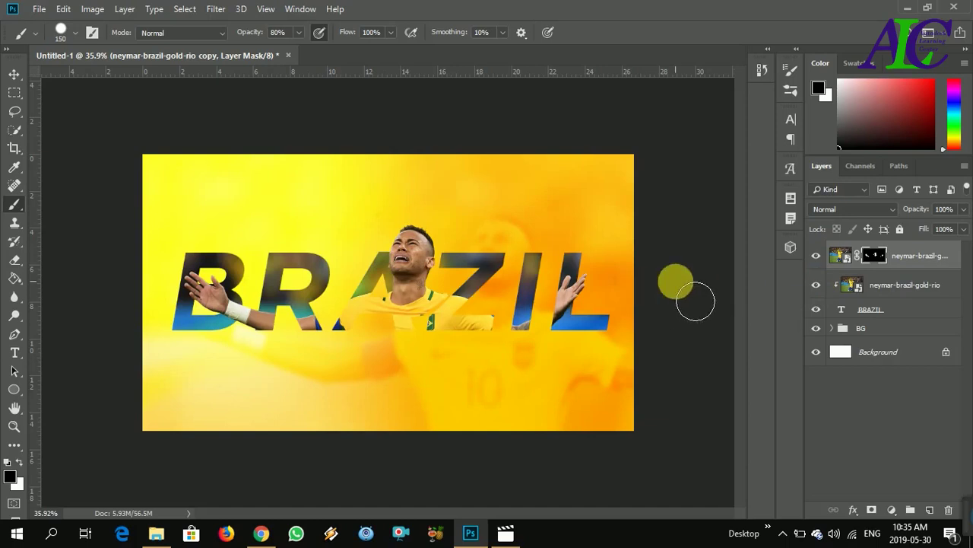
Step: Duplicate the BRAZIL text layer and move the original above the photo layer
click(919, 312)
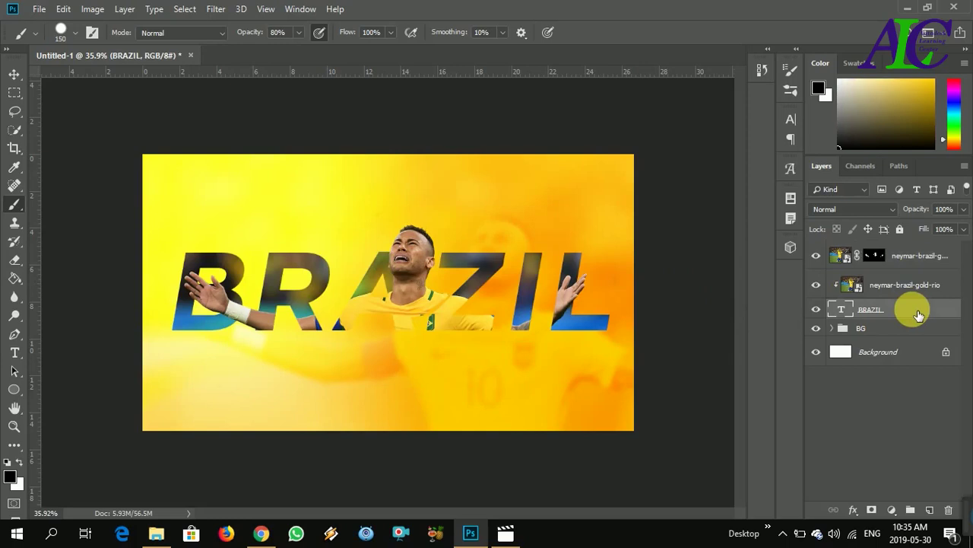
key(ctrl+j)
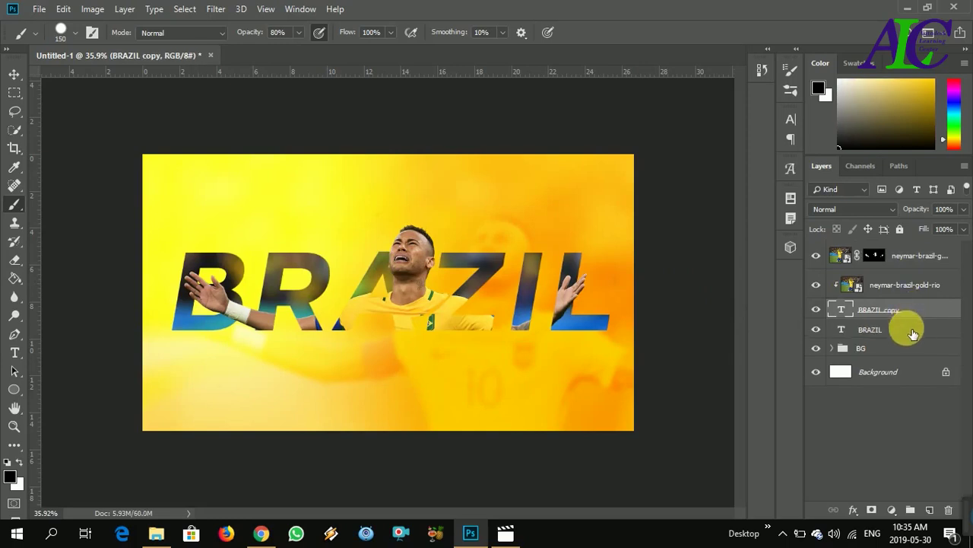
click(912, 332)
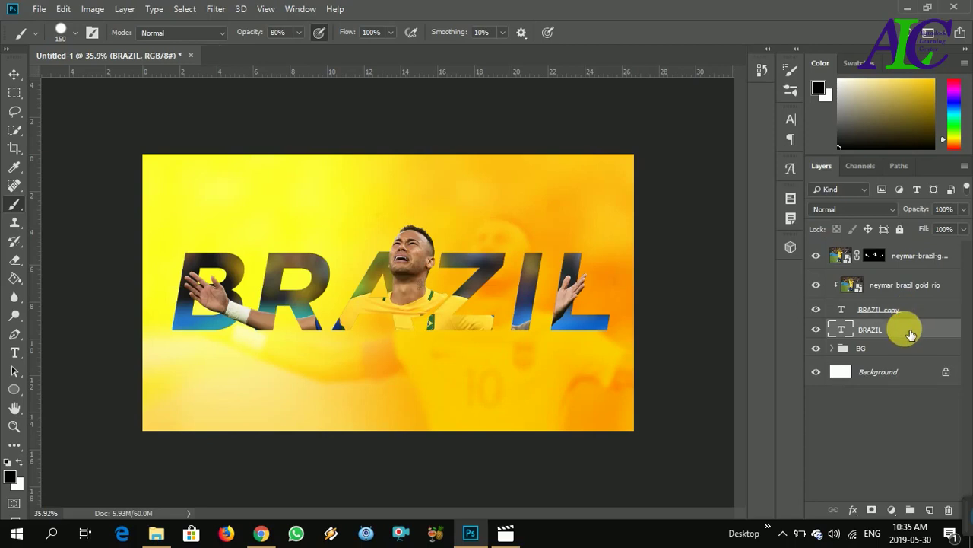
drag(912, 332, 908, 272)
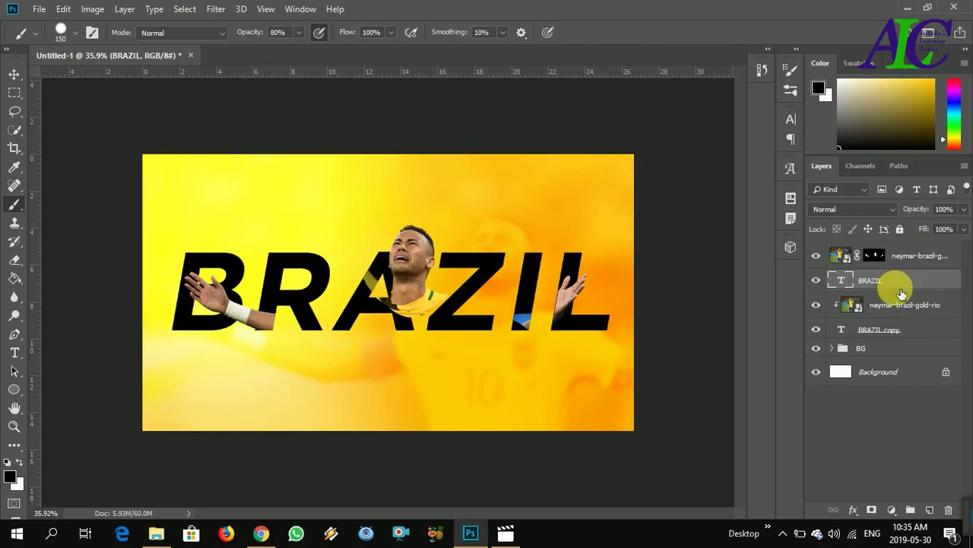
Step: Change the BRAZIL text colour to white and commit the edit
double_click(840, 278)
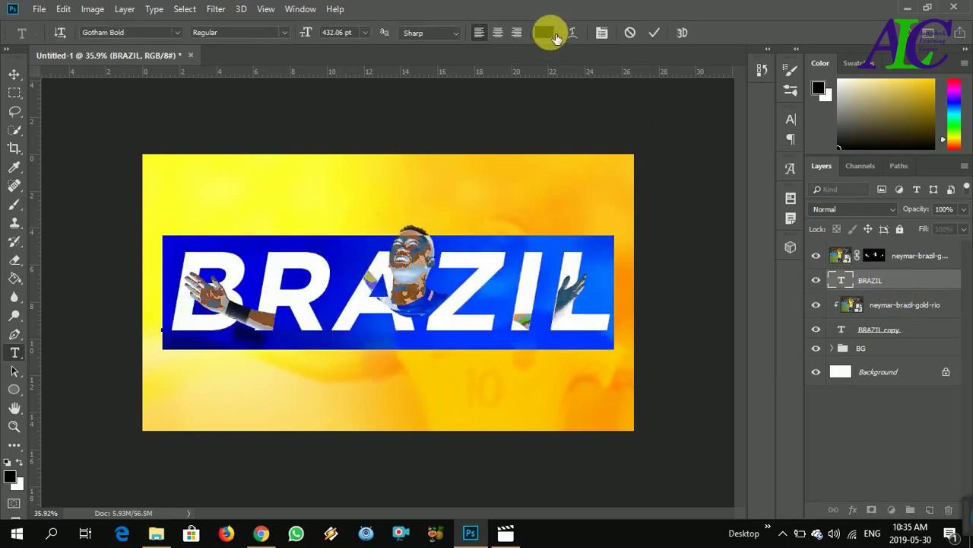
click(544, 32)
drag(623, 105, 589, 45)
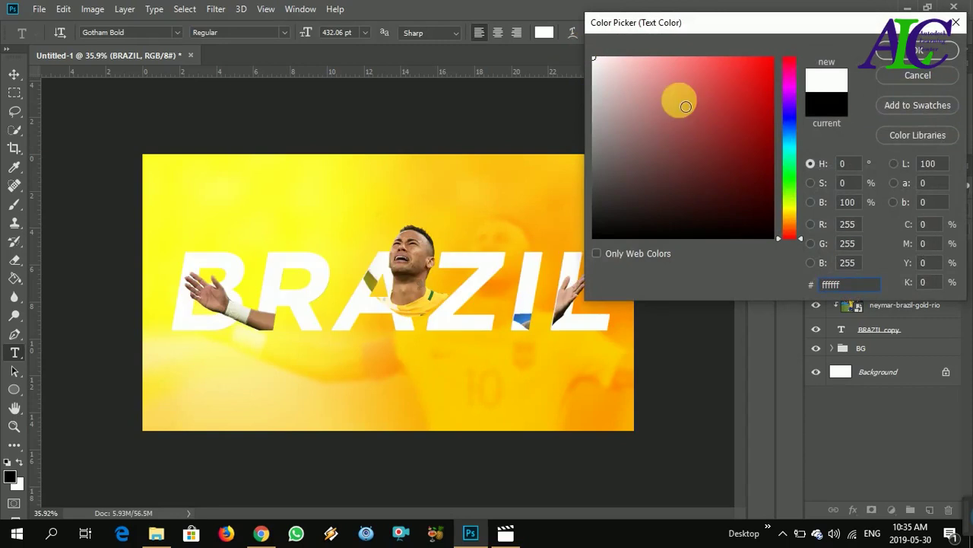
click(918, 50)
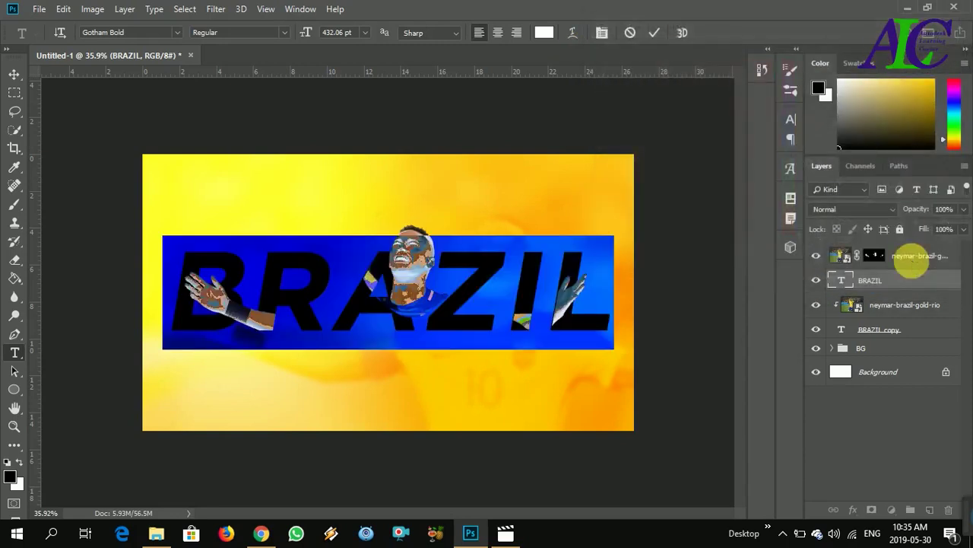
click(931, 285)
key(b)
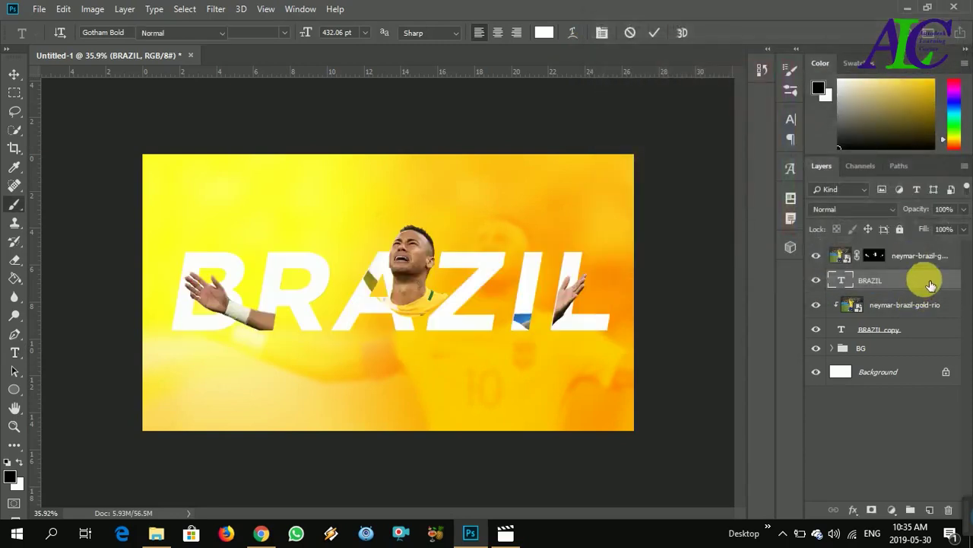
Step: Give BRAZIL an Inner Shadow at 135°, 21 px distance, 20% choke and 40 px size
double_click(924, 280)
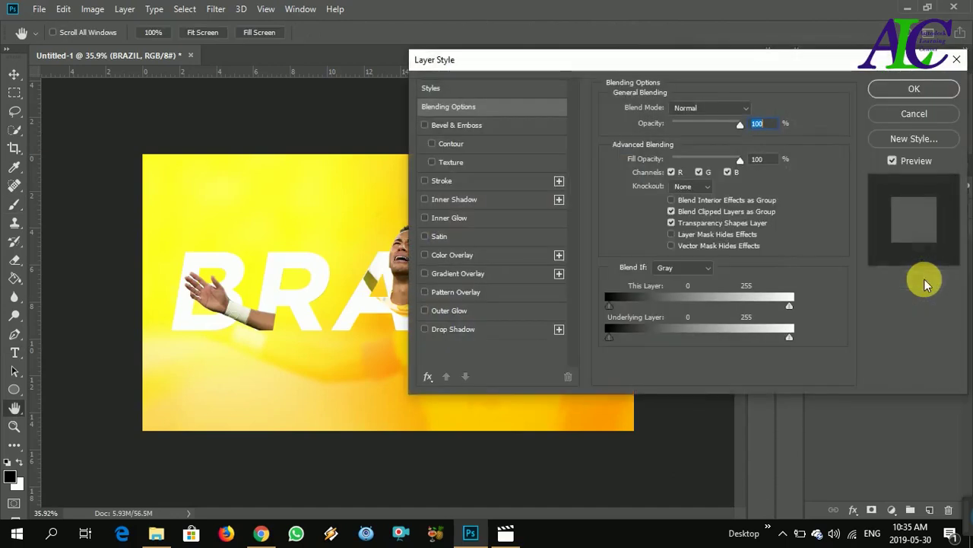
click(487, 201)
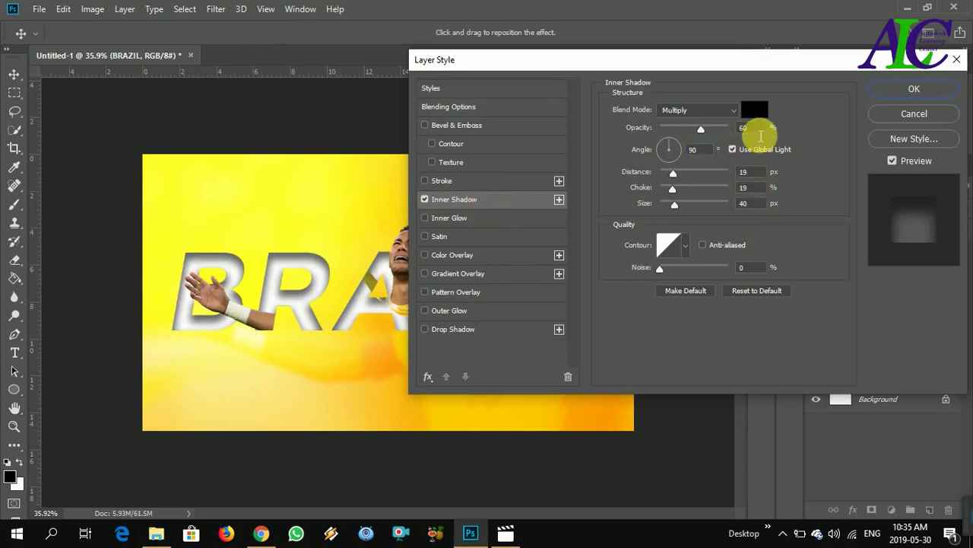
double_click(710, 156)
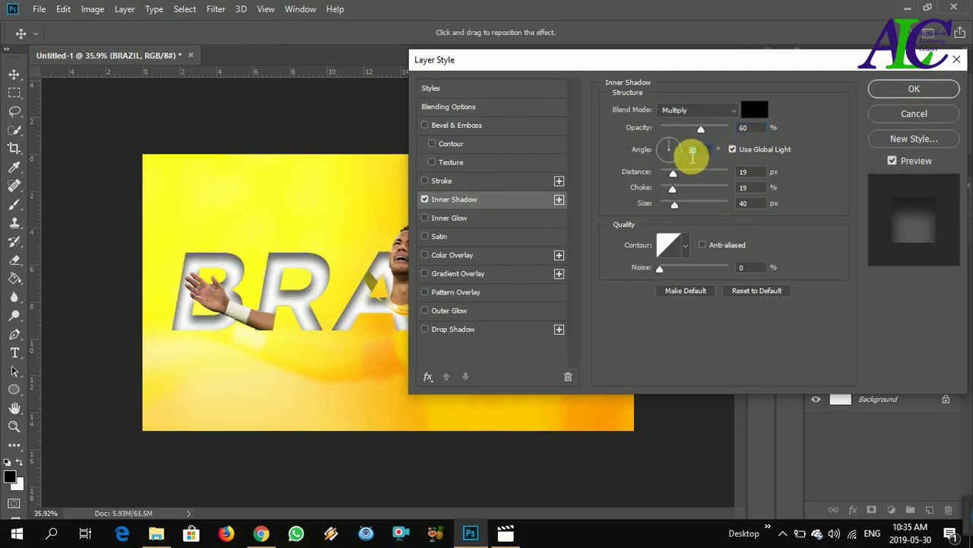
text(1)
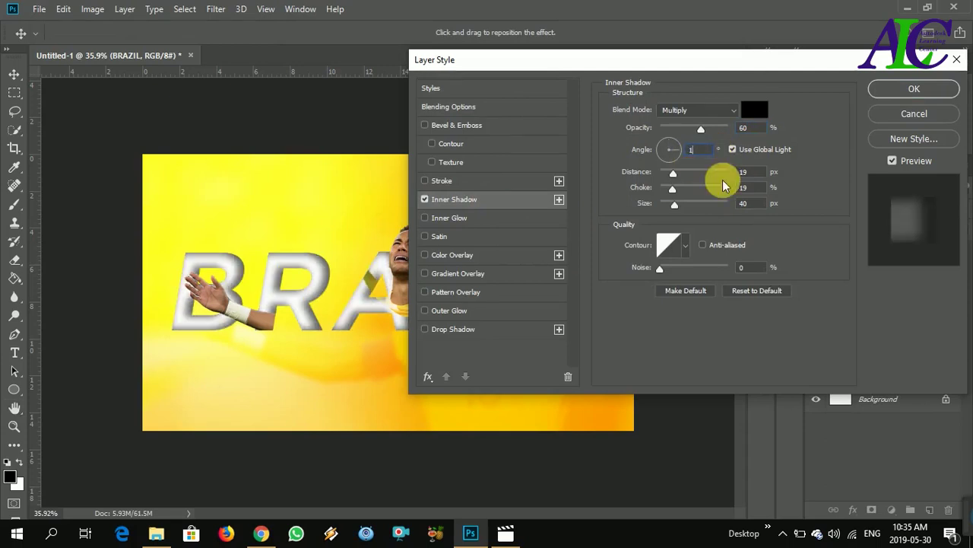
text(35)
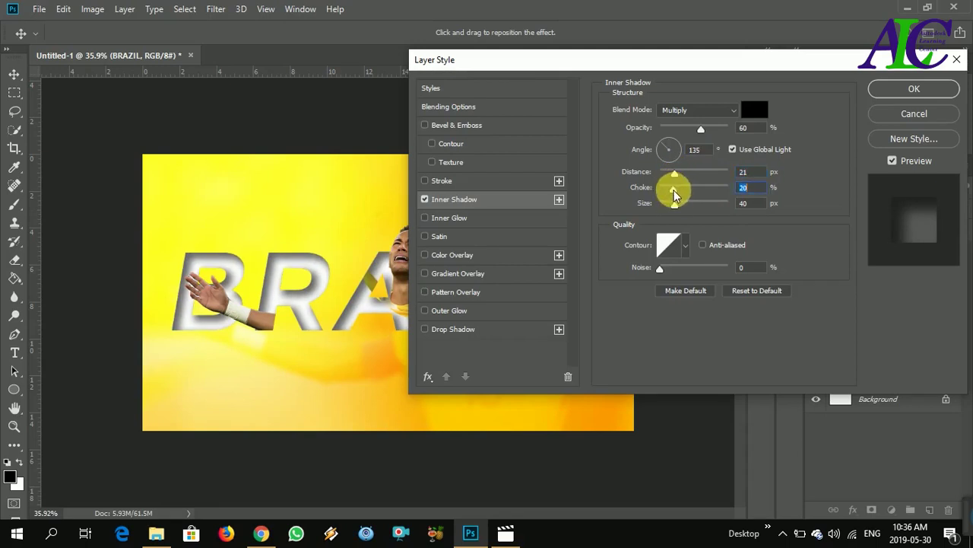
key(Tab)
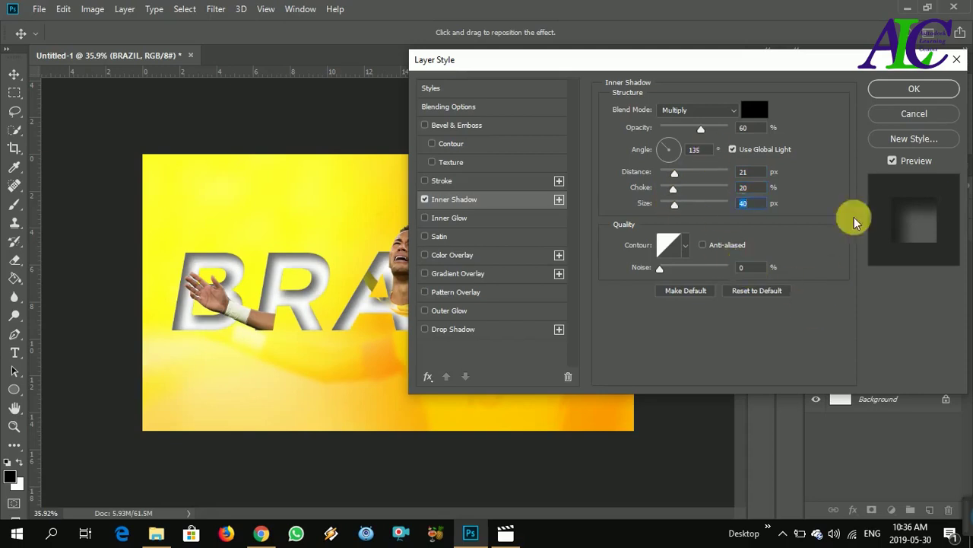
click(898, 90)
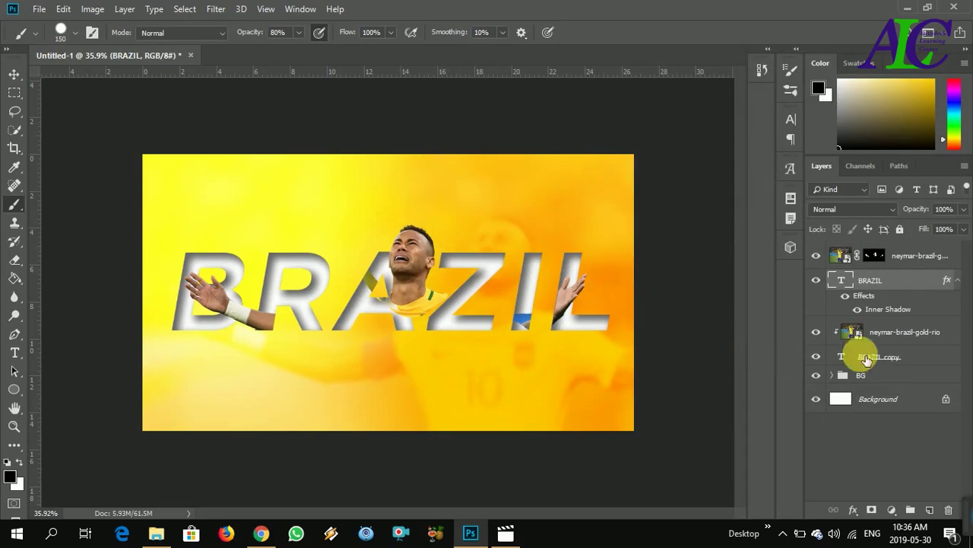
Step: Set the BRAZIL layer to Multiply, compare by toggling it, then select the photo and BRAZIL layers
click(886, 208)
click(838, 51)
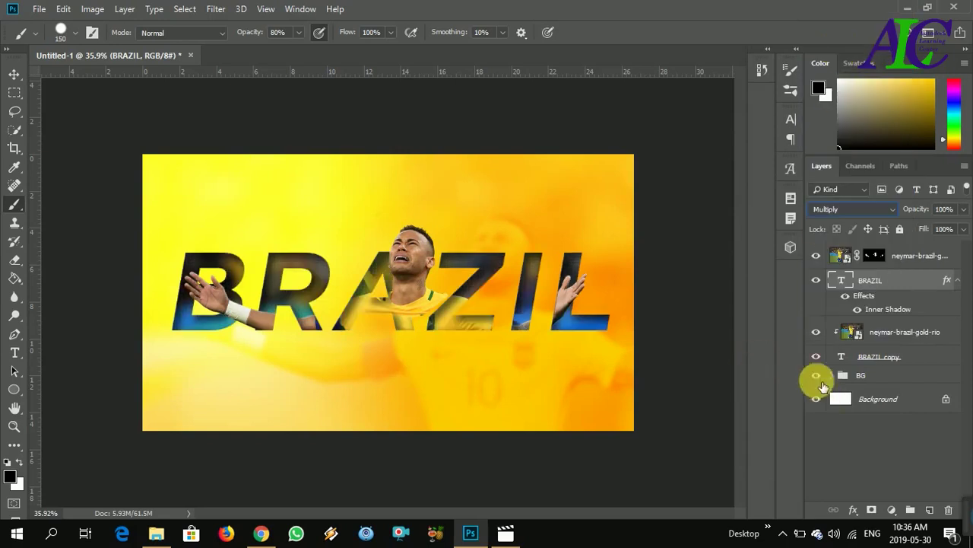
click(817, 281)
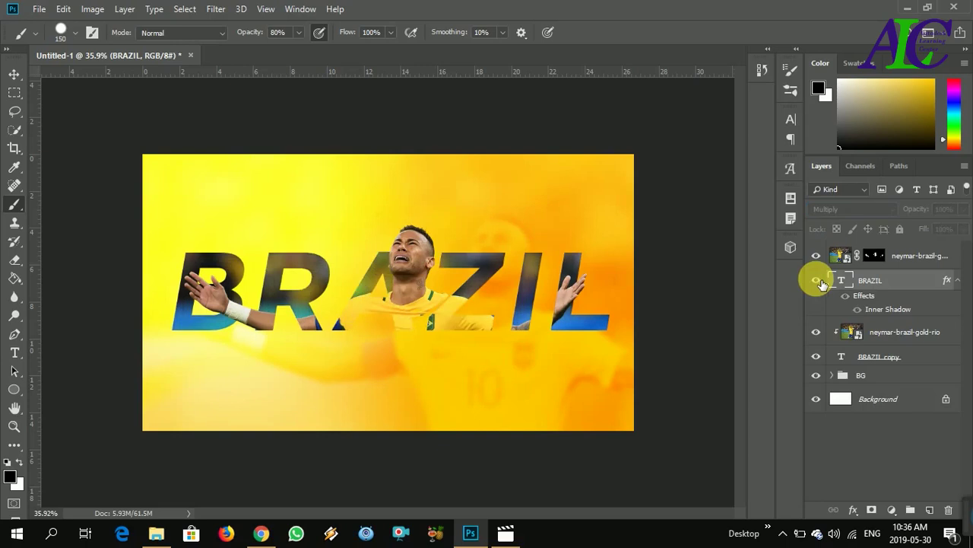
click(819, 282)
click(819, 281)
click(819, 282)
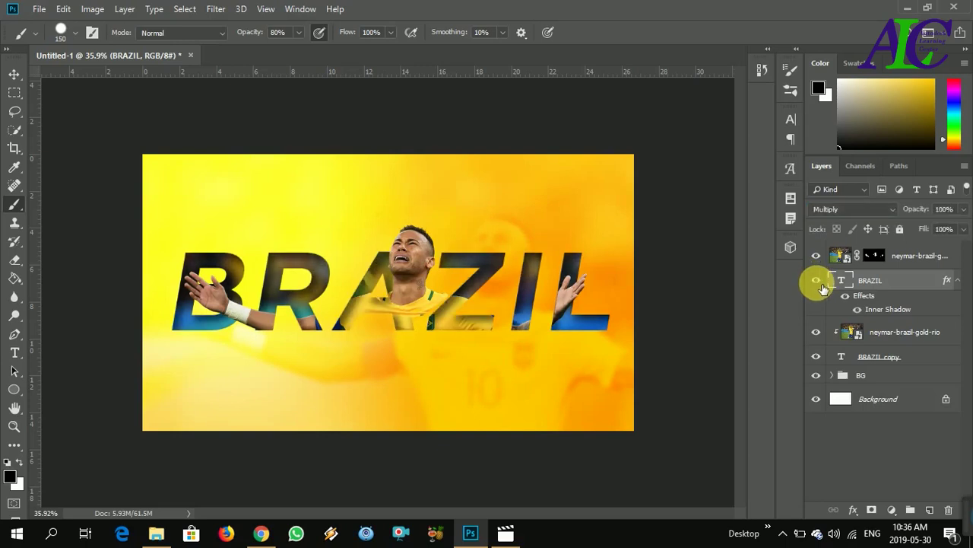
click(906, 258)
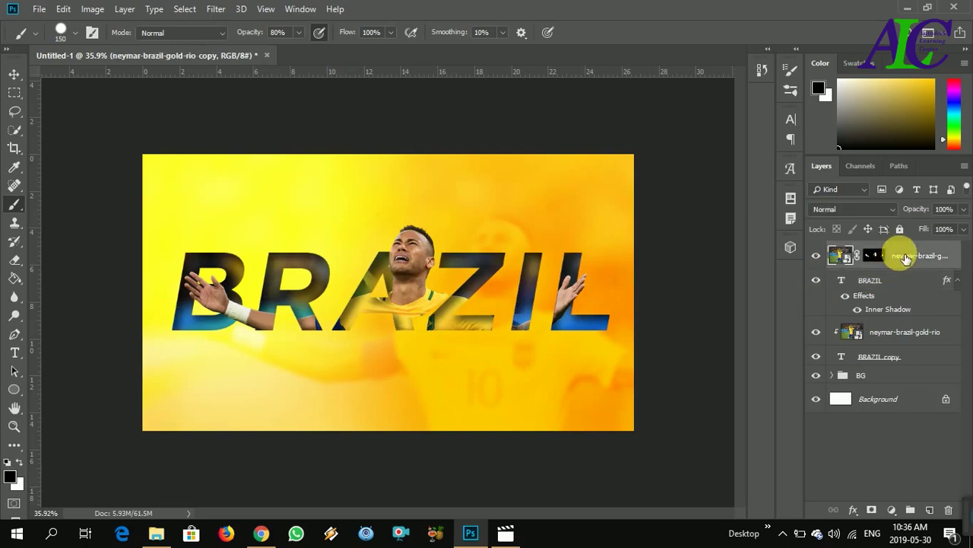
shift+click(922, 359)
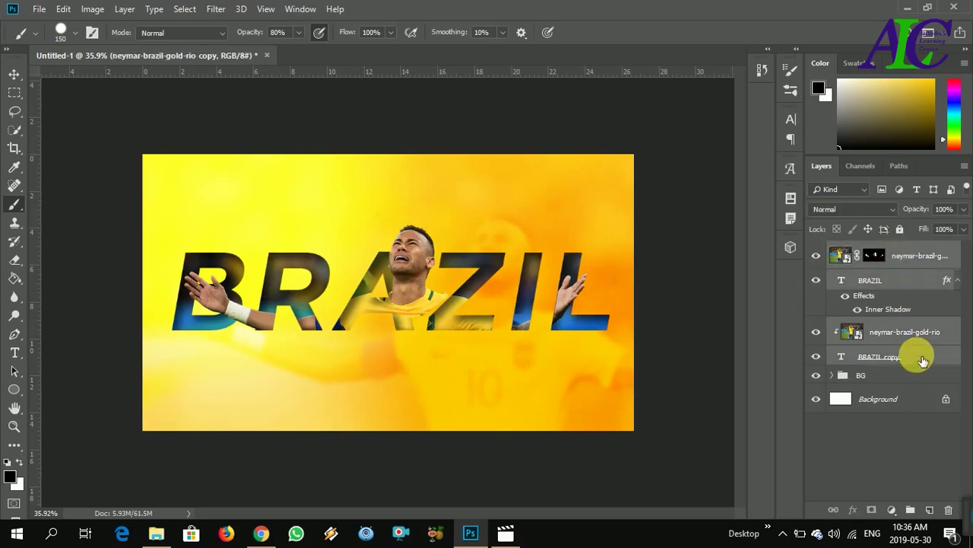
Step: Group the four selected layers as NEYMAR and add a new empty layer on top
click(910, 509)
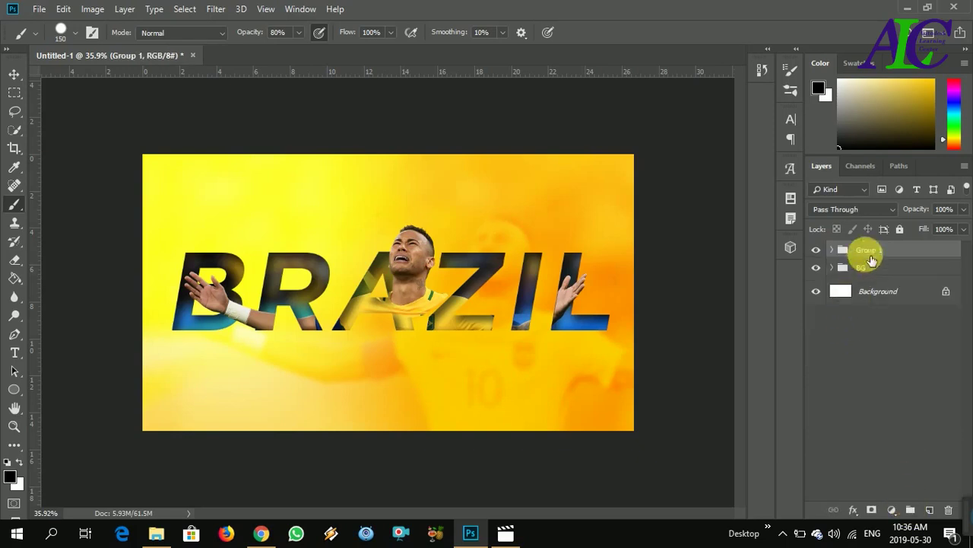
double_click(871, 252)
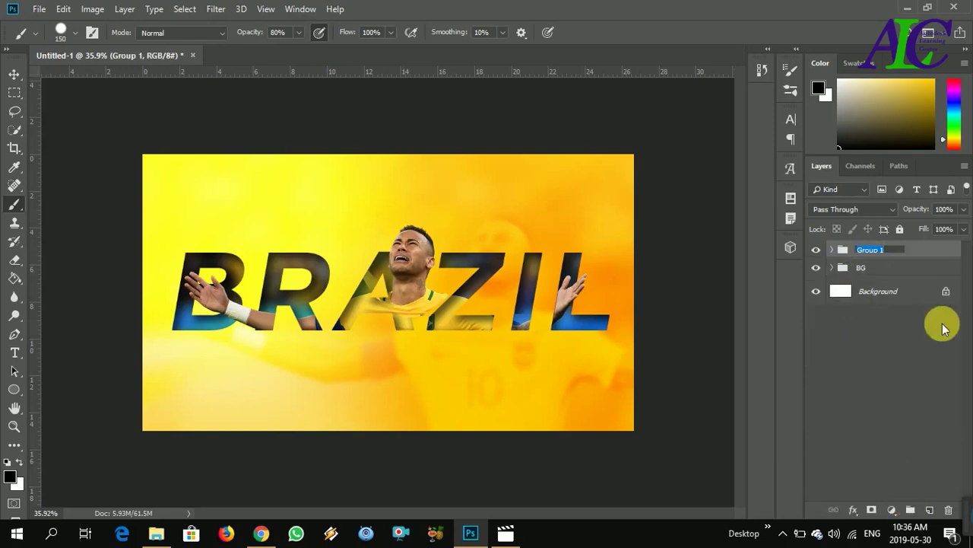
text(NEYMAR)
key(Return)
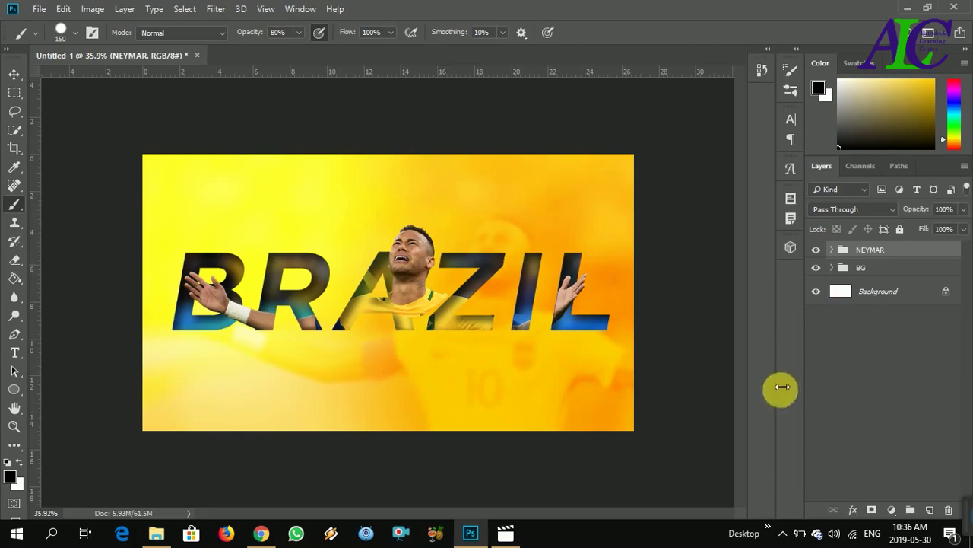
click(932, 510)
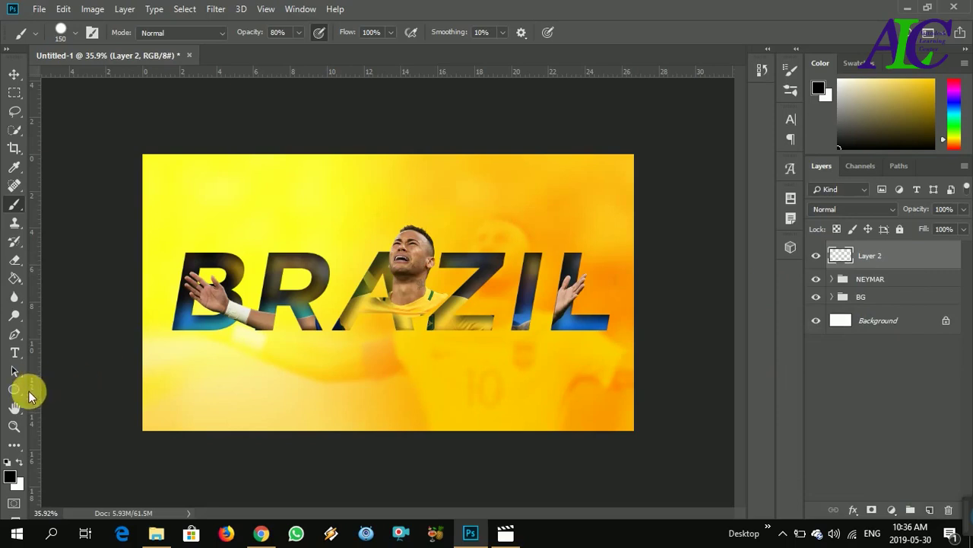
Step: Draw a thin wide bar with a white fill and no stroke
drag(23, 397, 57, 391)
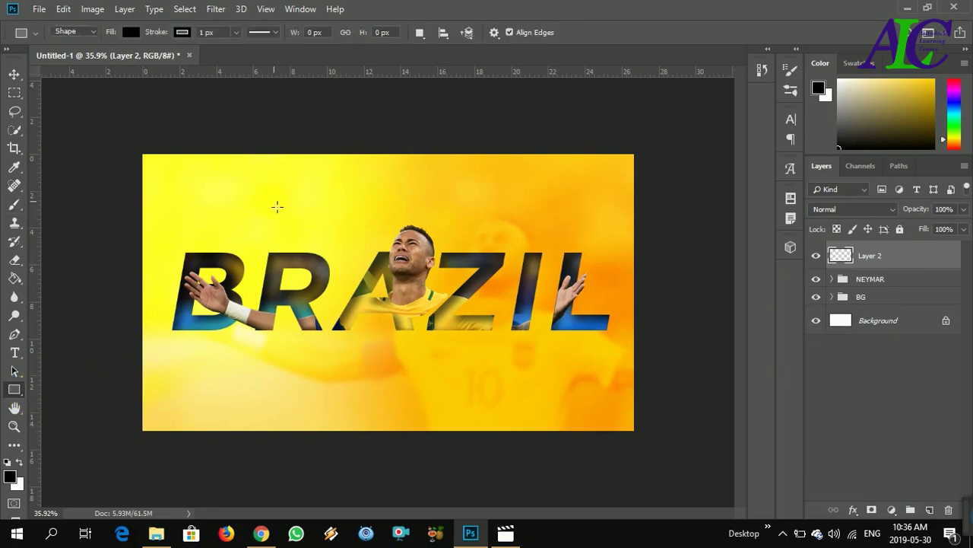
drag(259, 200, 562, 208)
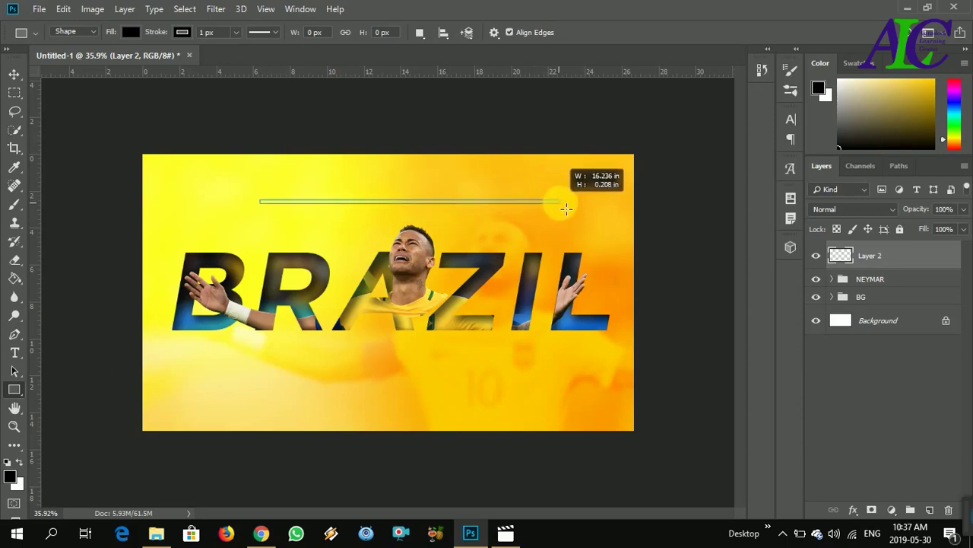
drag(567, 209, 569, 209)
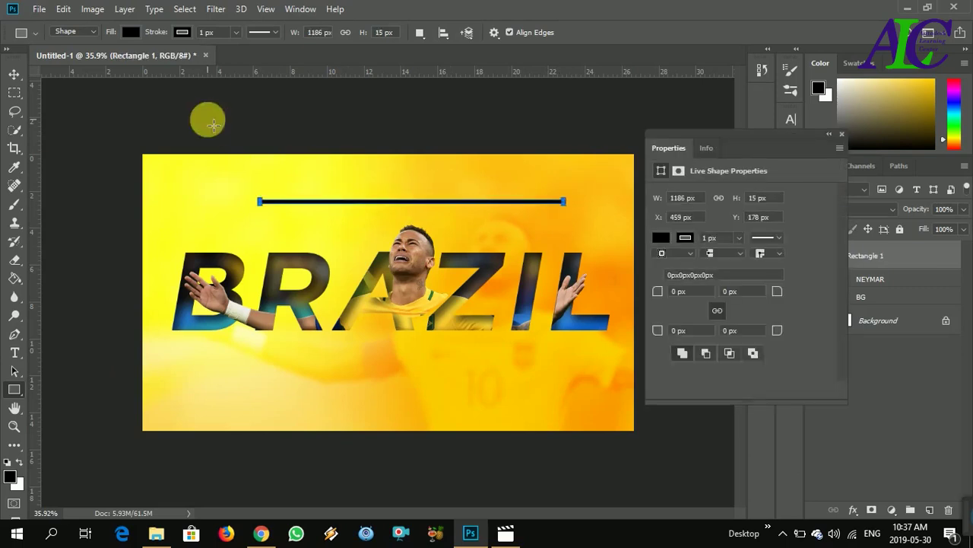
click(132, 33)
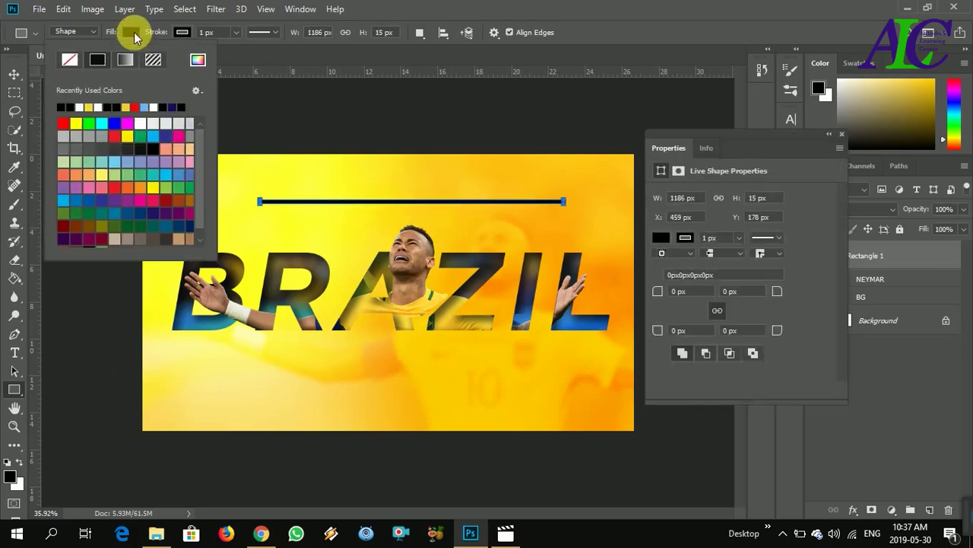
click(89, 114)
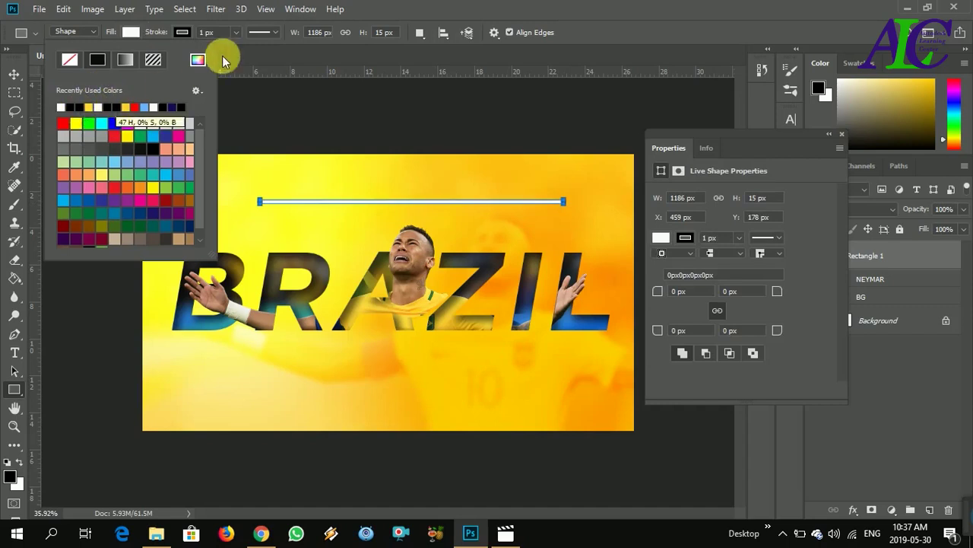
click(182, 34)
click(121, 59)
key(v)
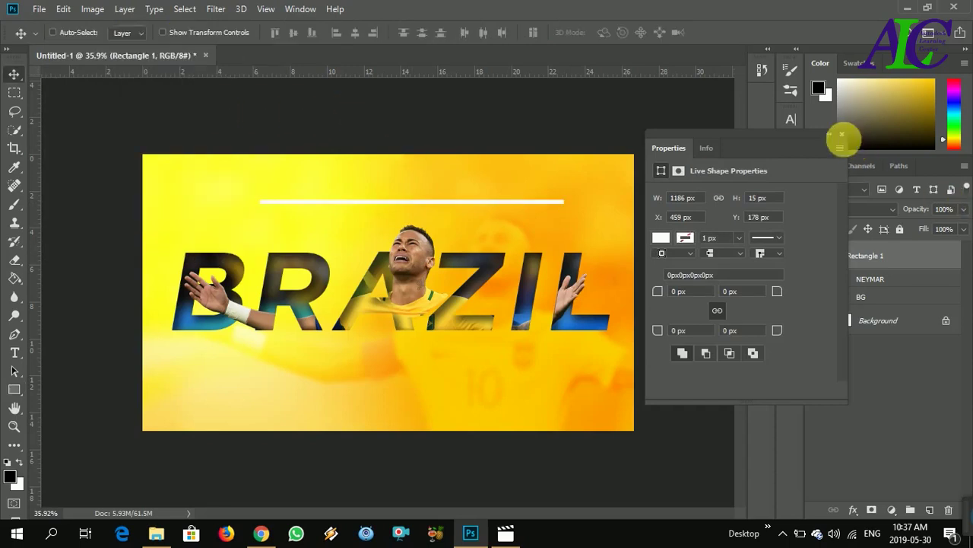
click(843, 136)
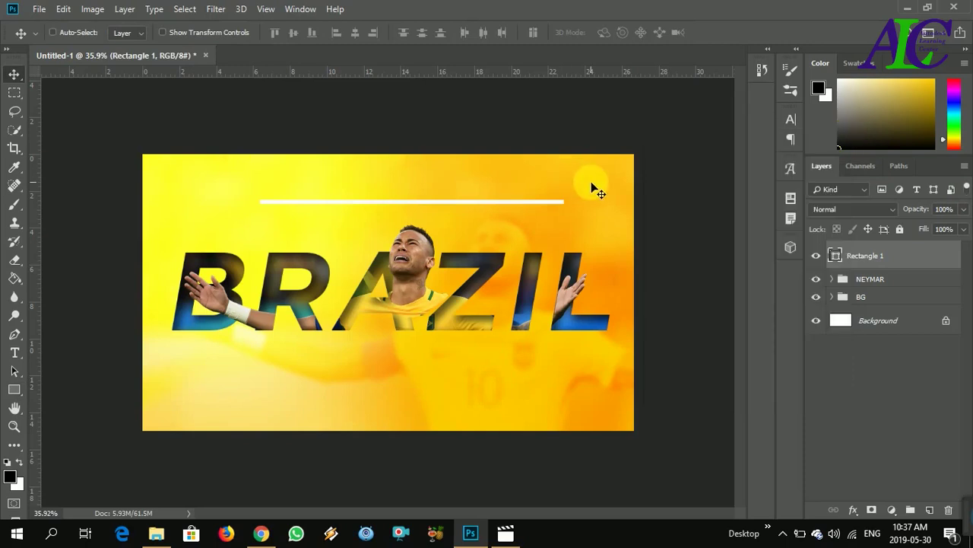
Step: Rotate the white bar into a diagonal and place it at the upper left
key(ctrl+t)
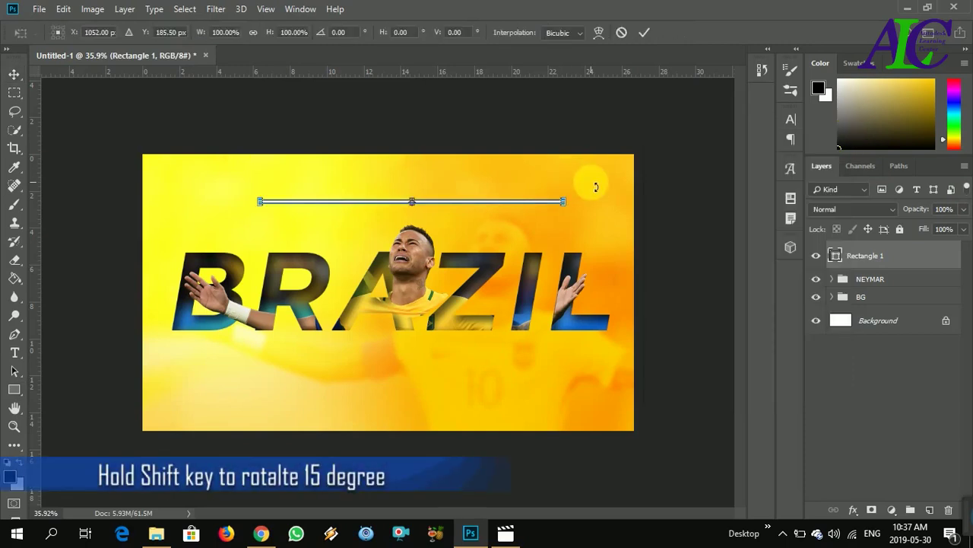
drag(580, 210, 556, 111)
key(Return)
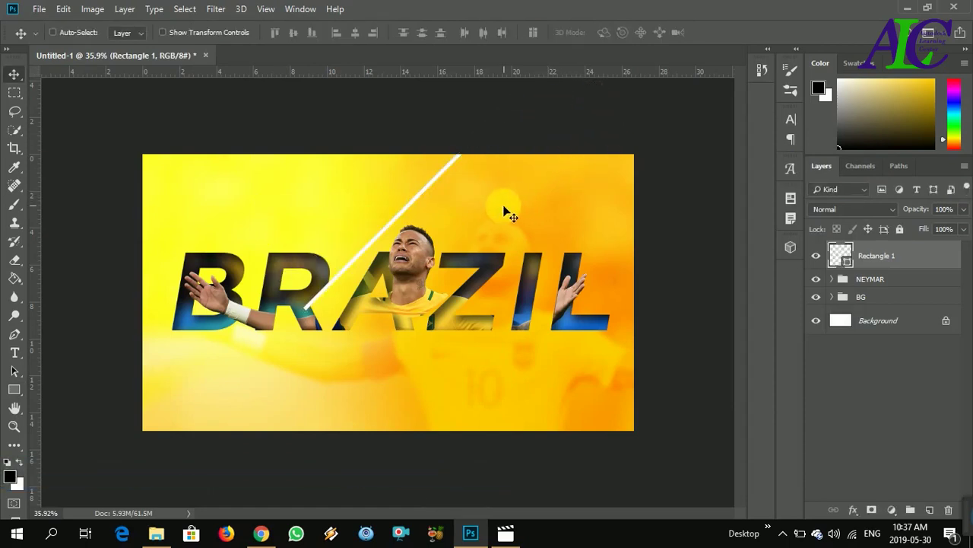
drag(420, 191, 134, 303)
drag(225, 228, 239, 221)
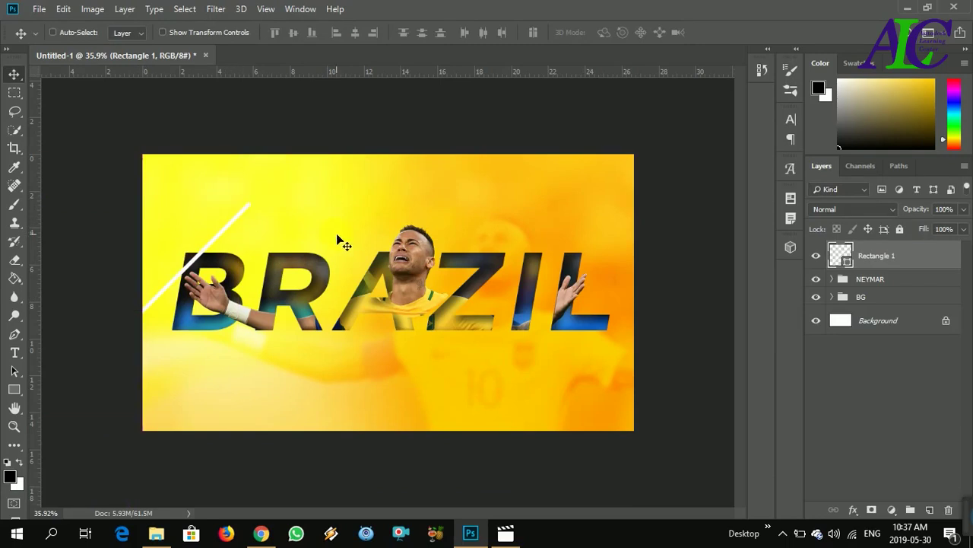
Step: Make two copies of the diagonal line, one below the text and one on the right side
key(ctrl+j)
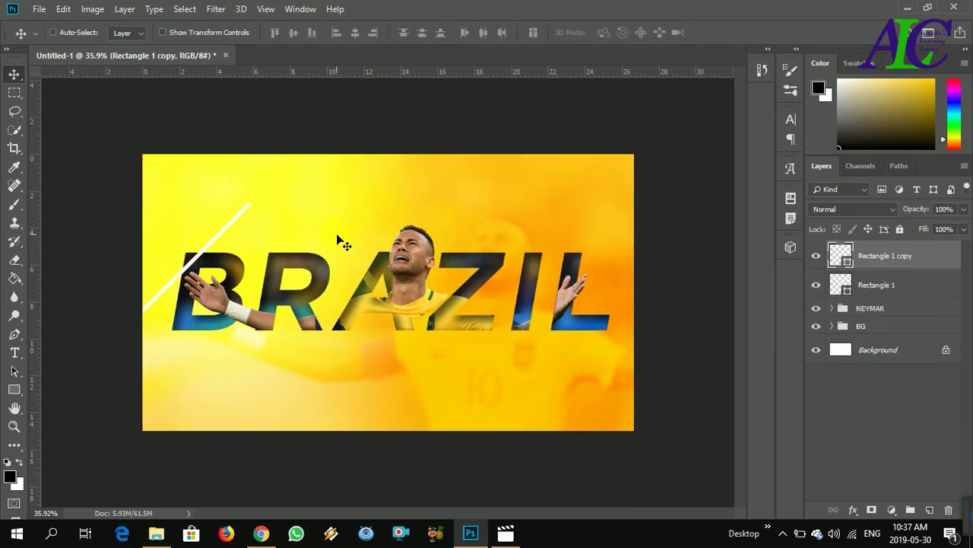
drag(219, 228, 359, 351)
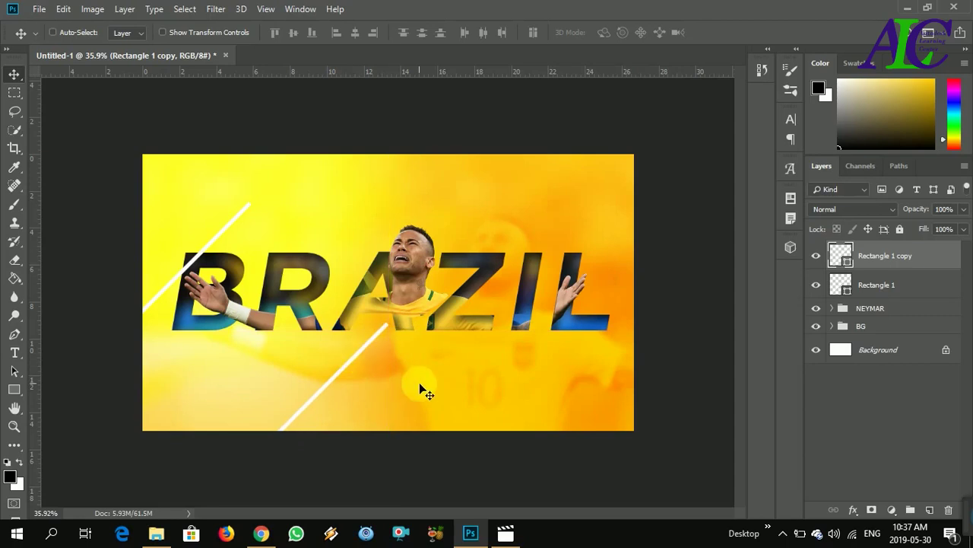
key(ctrl+j)
drag(315, 396, 602, 226)
Step: On a new layer, draw a small white square and move it to the poster's lower left
click(929, 510)
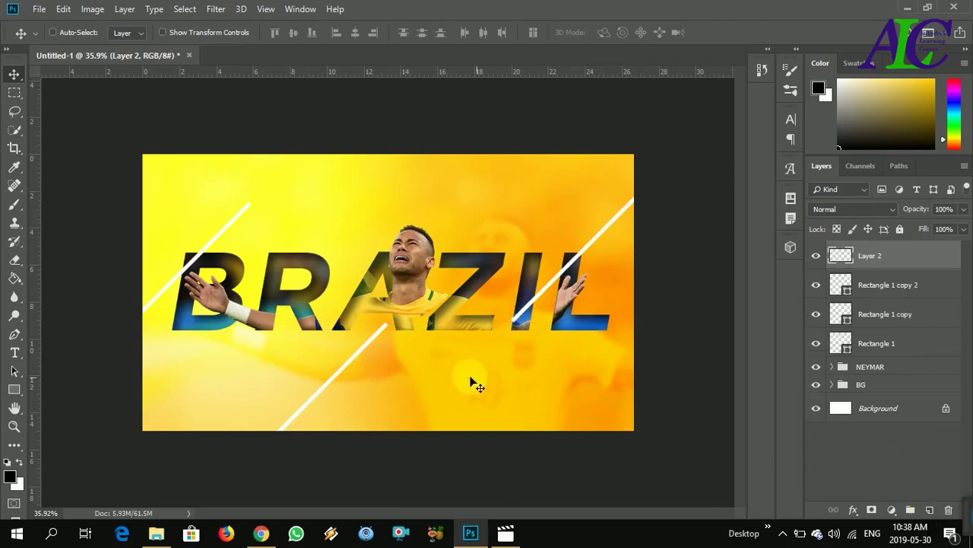
click(14, 389)
click(45, 389)
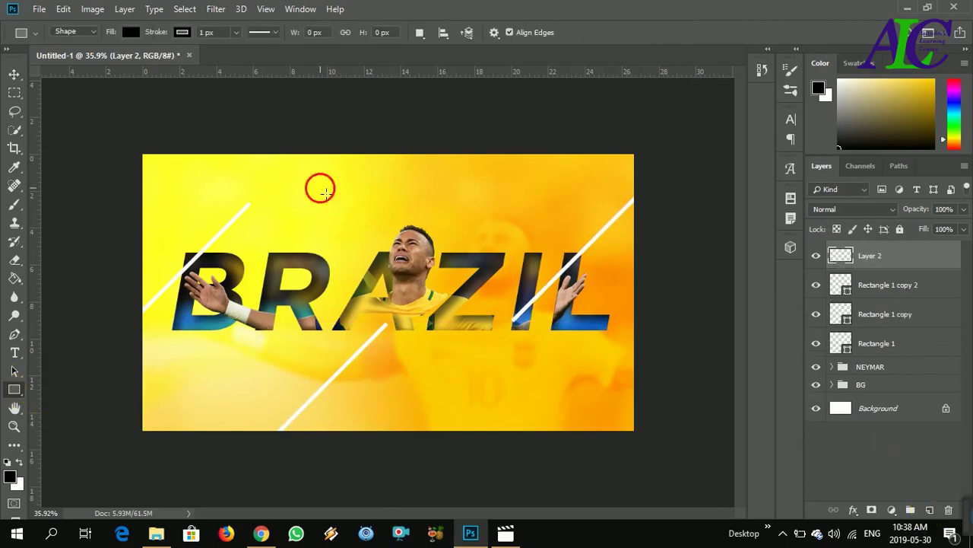
drag(320, 188, 360, 213)
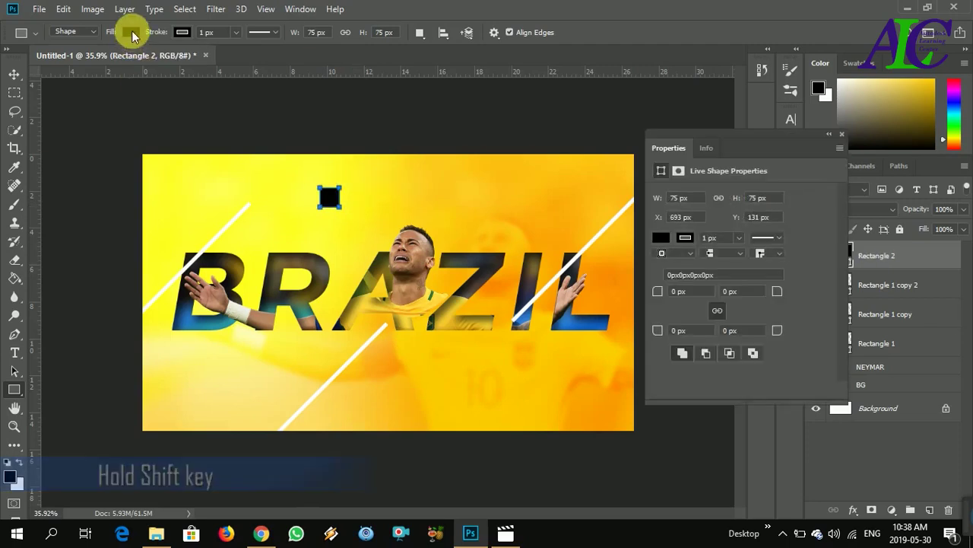
click(131, 32)
click(61, 107)
key(Escape)
key(v)
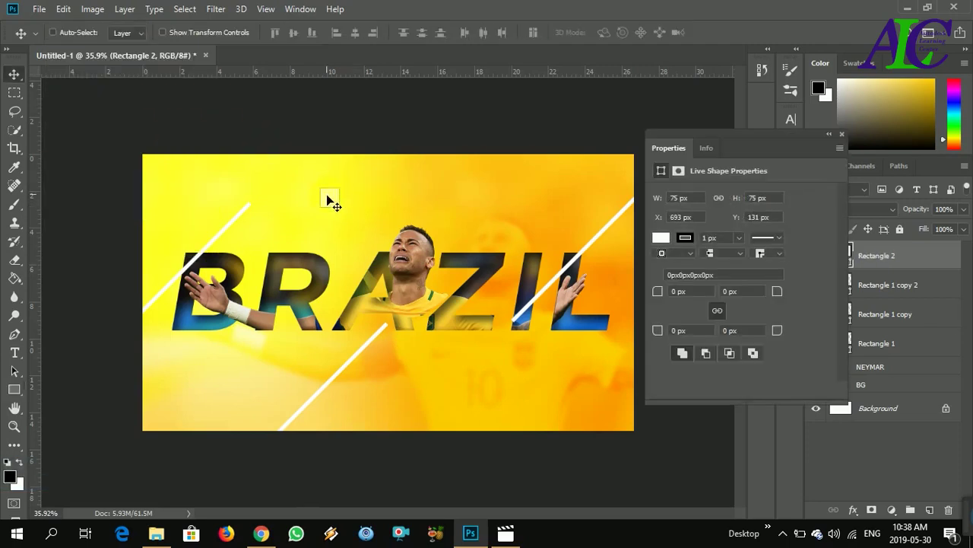
drag(330, 200, 235, 358)
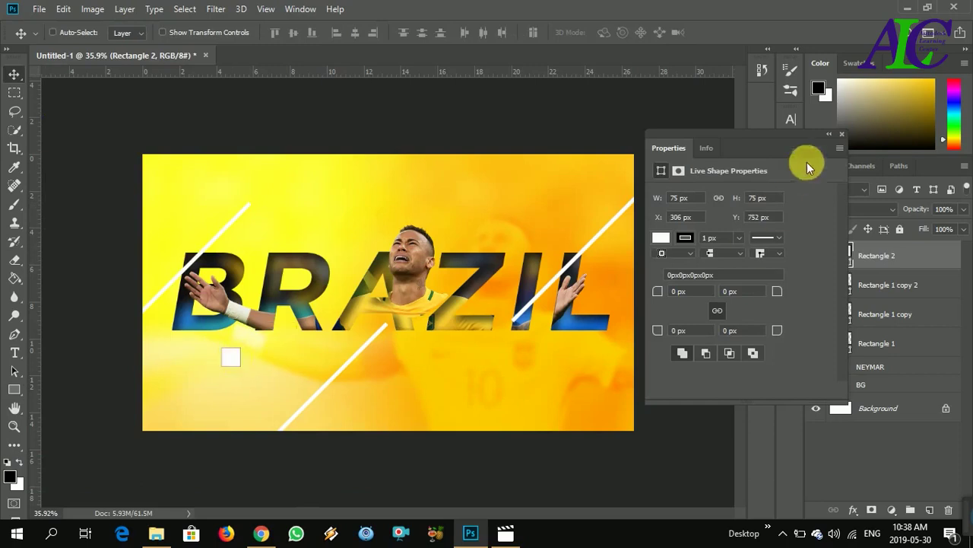
click(839, 131)
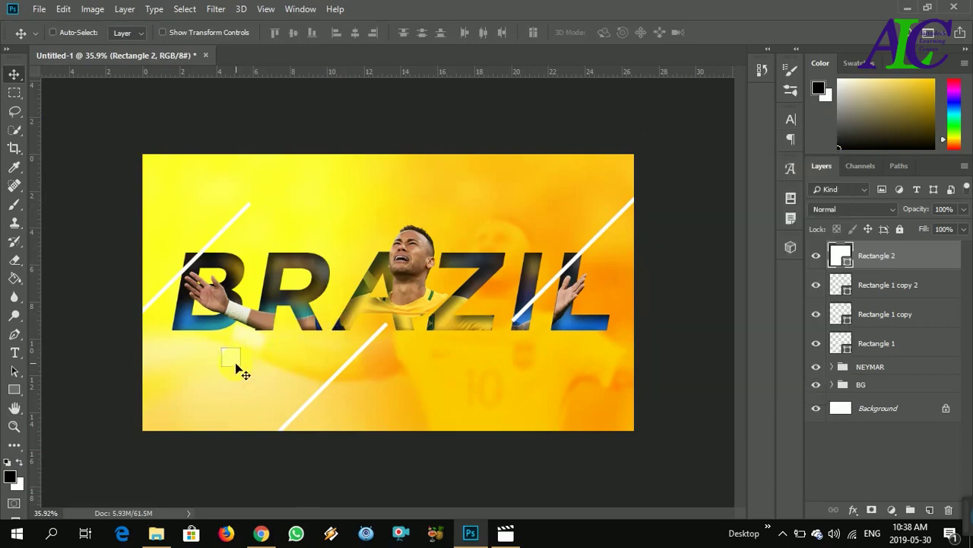
Step: Set the white square's stroke to none
click(14, 388)
click(182, 31)
click(121, 59)
click(373, 134)
key(v)
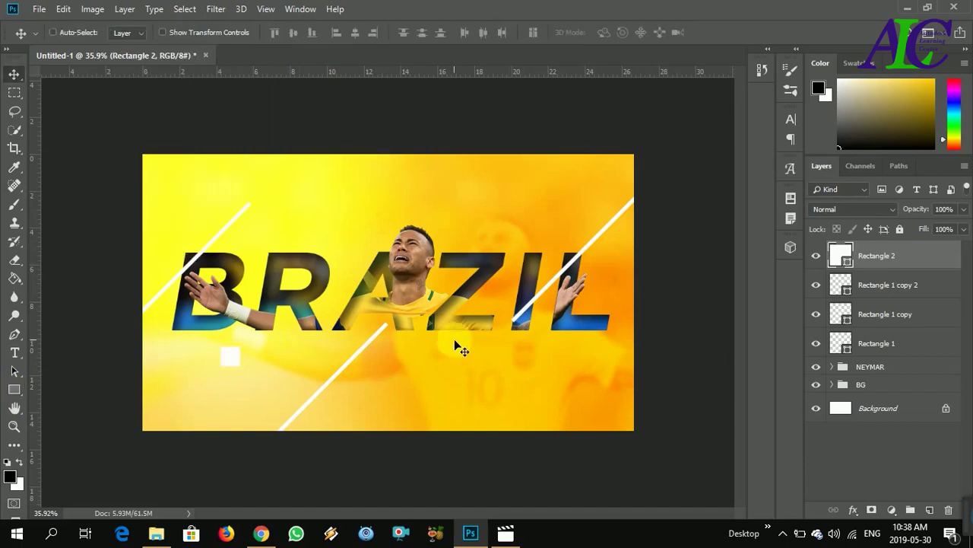
Step: Duplicate the square, resize a copy at the upper right, and place another below BRAZIL
key(ctrl+j)
drag(250, 359, 502, 228)
key(ctrl+t)
key(Return)
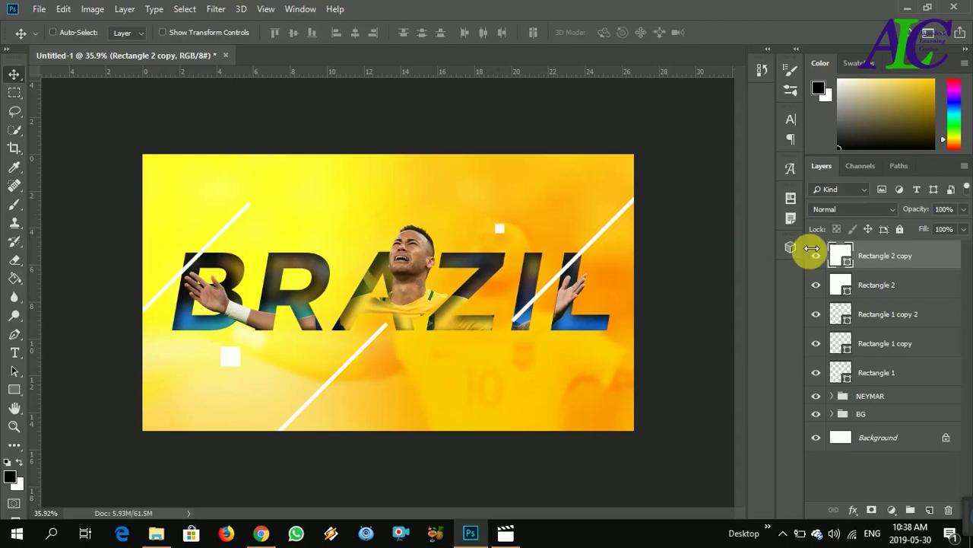
key(ctrl+j)
drag(502, 230, 253, 229)
Step: Add a smaller square copy below the text's right side, then a new empty layer
key(ctrl+j)
key(ctrl+t)
key(Return)
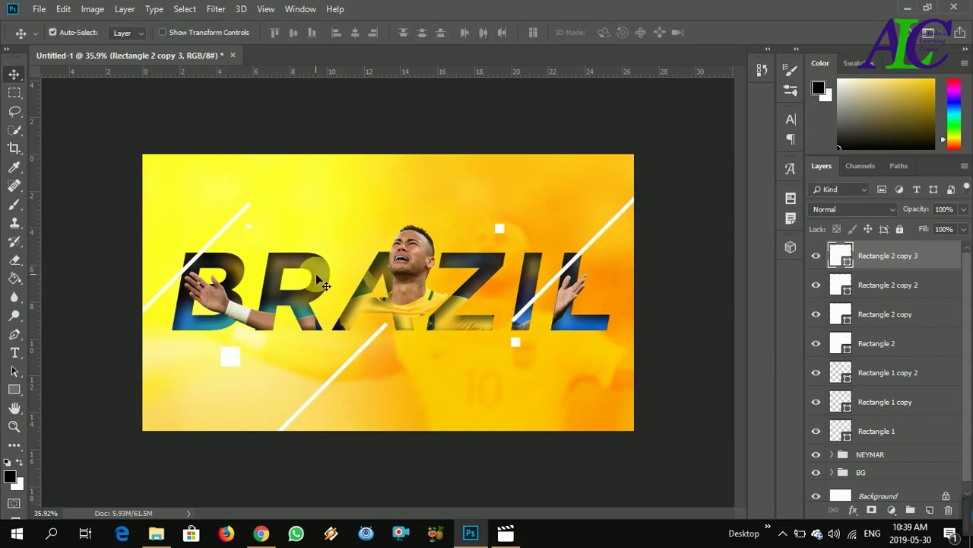
drag(252, 229, 532, 362)
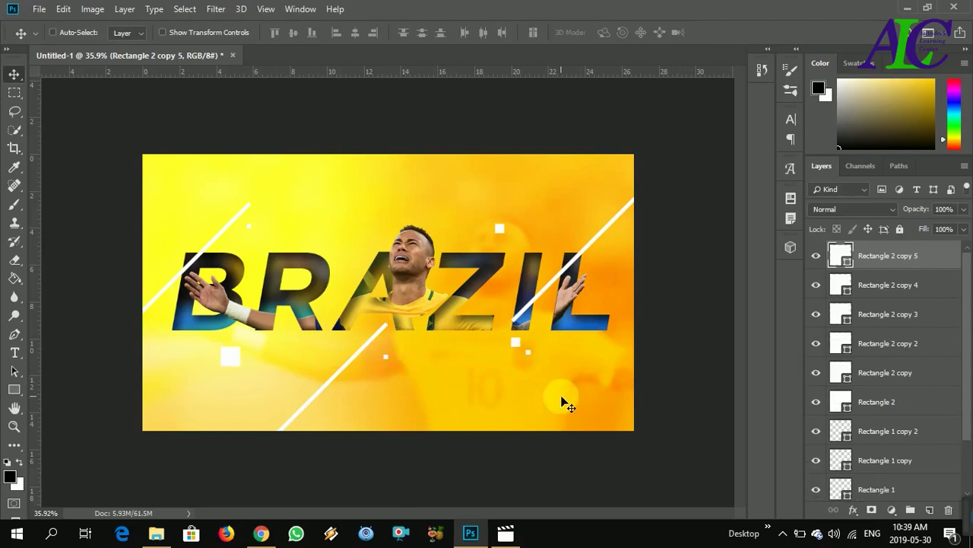
click(930, 509)
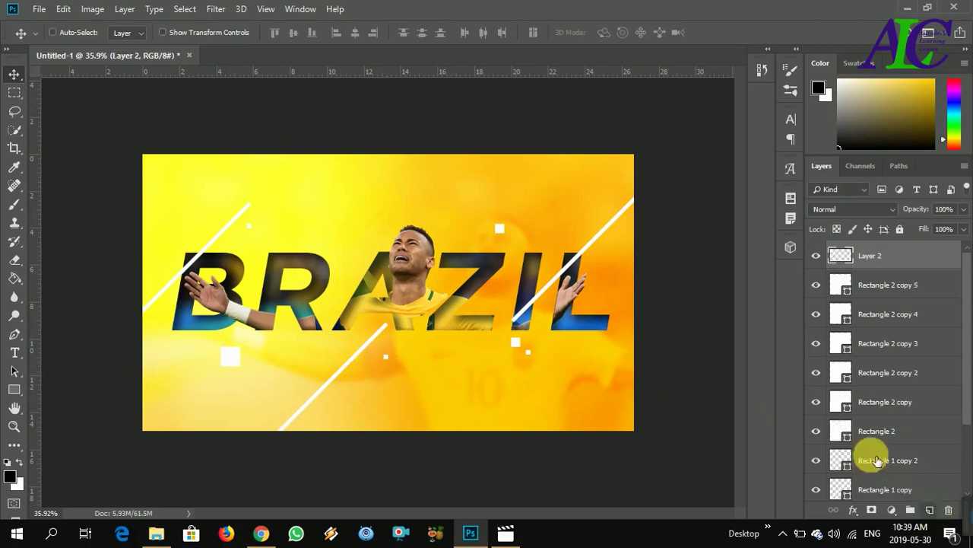
Step: Draw a small white circle with no stroke near the poster's top left
click(14, 389)
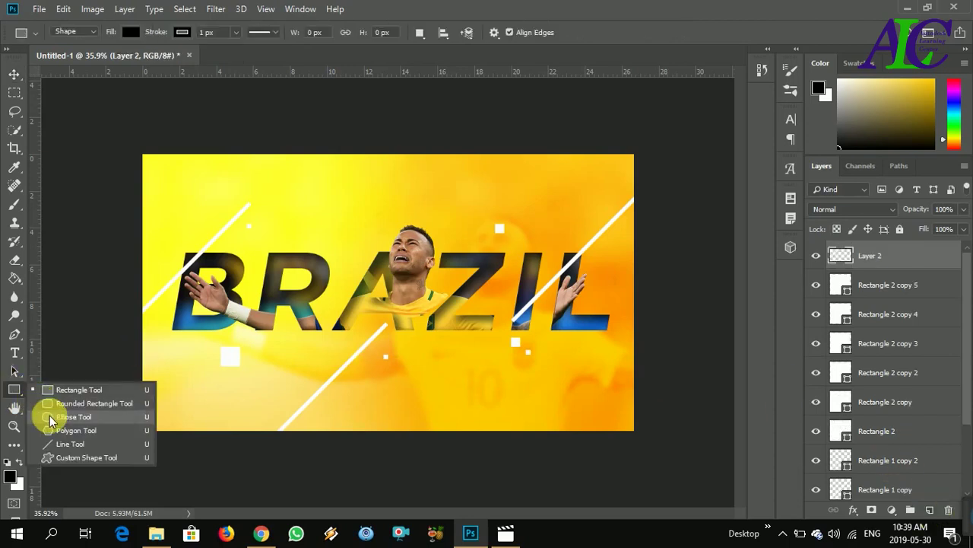
click(50, 417)
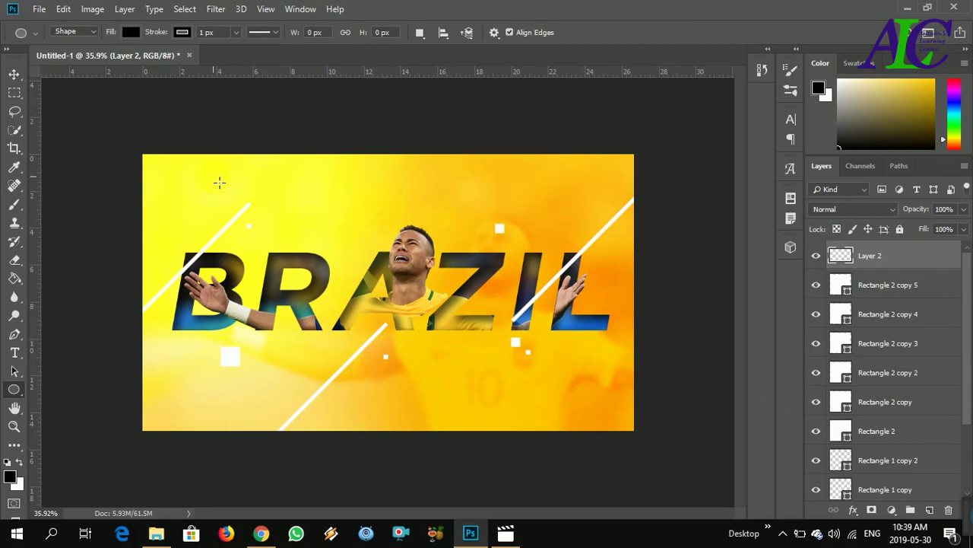
drag(220, 184, 227, 191)
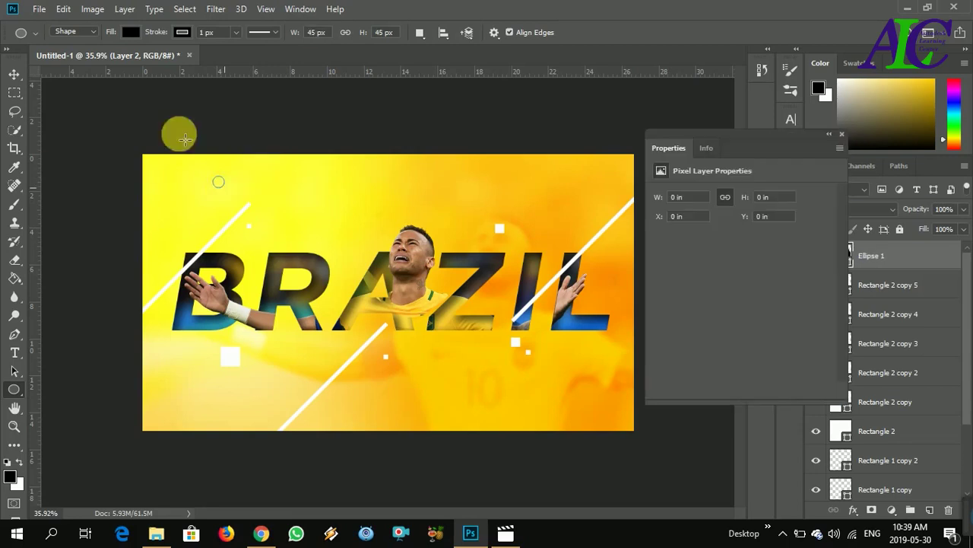
click(131, 32)
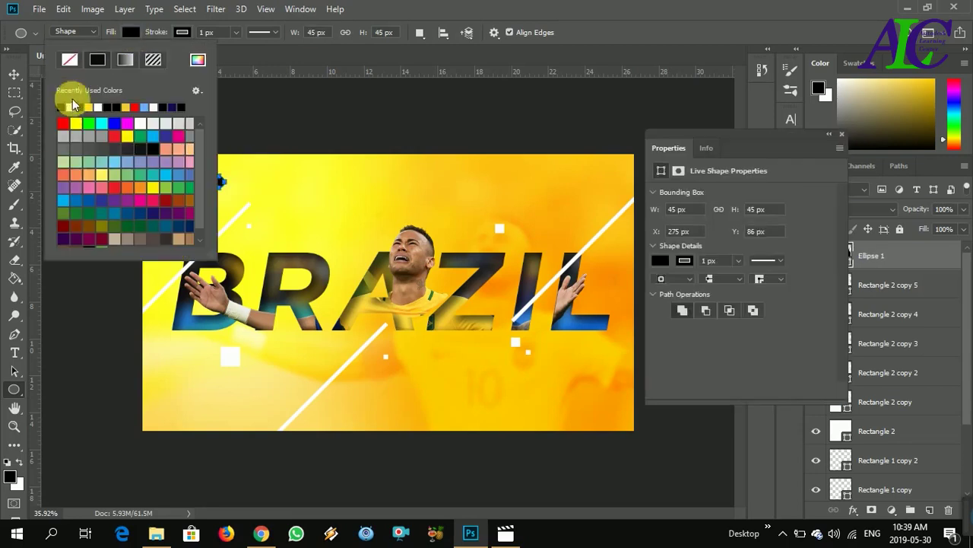
click(78, 109)
click(182, 32)
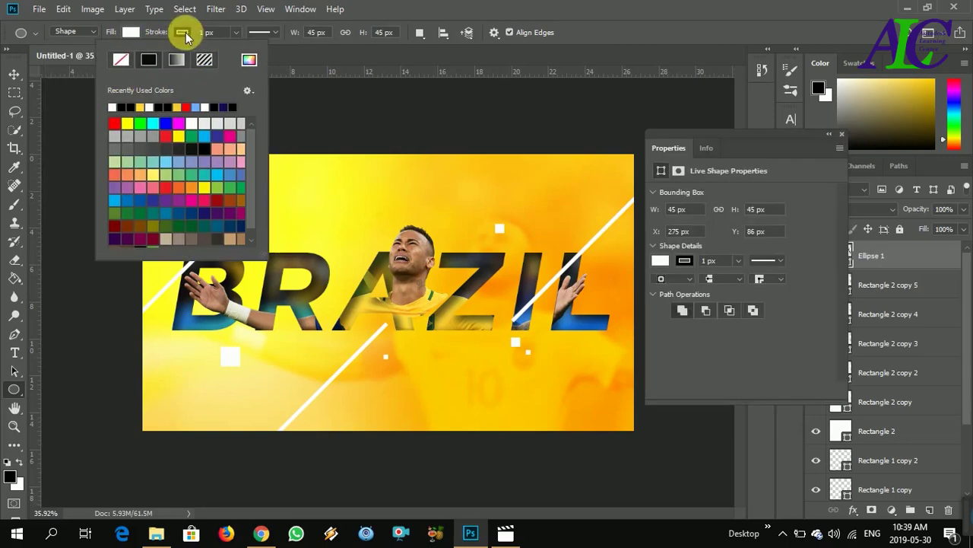
click(121, 59)
key(v)
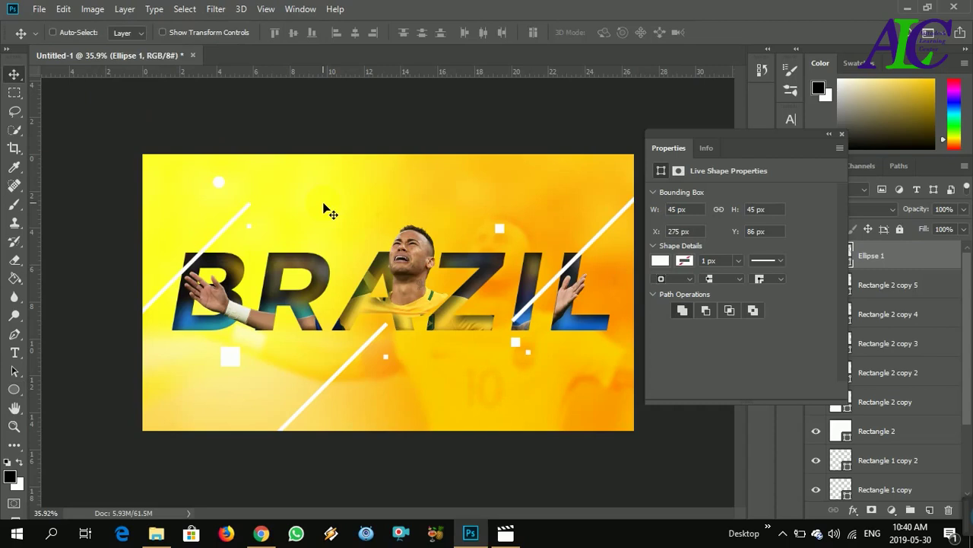
Step: Duplicate the circle shifted right, then repeat the copy to extend the row of circles
key(ctrl+alt+t)
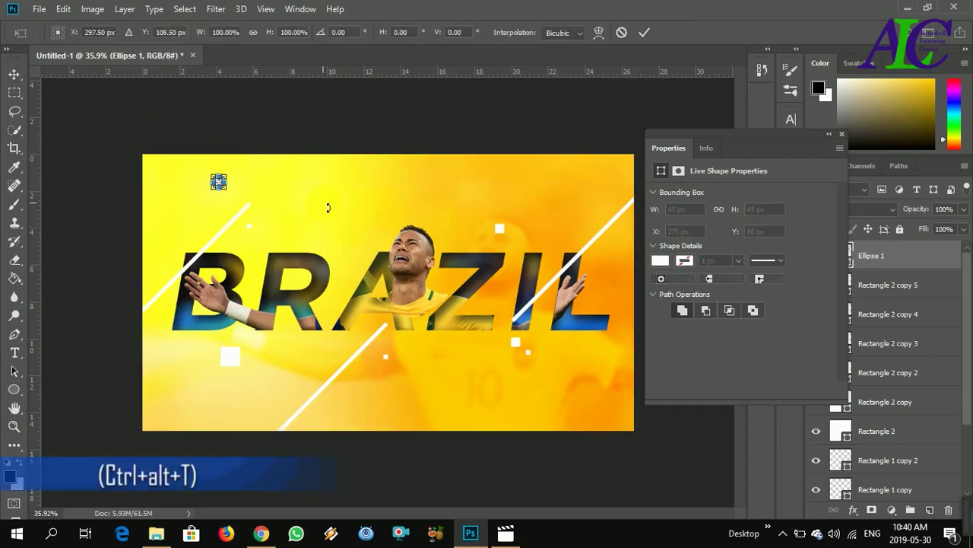
key(shift+Right)
key(shift+Right)
key(shift+Right)
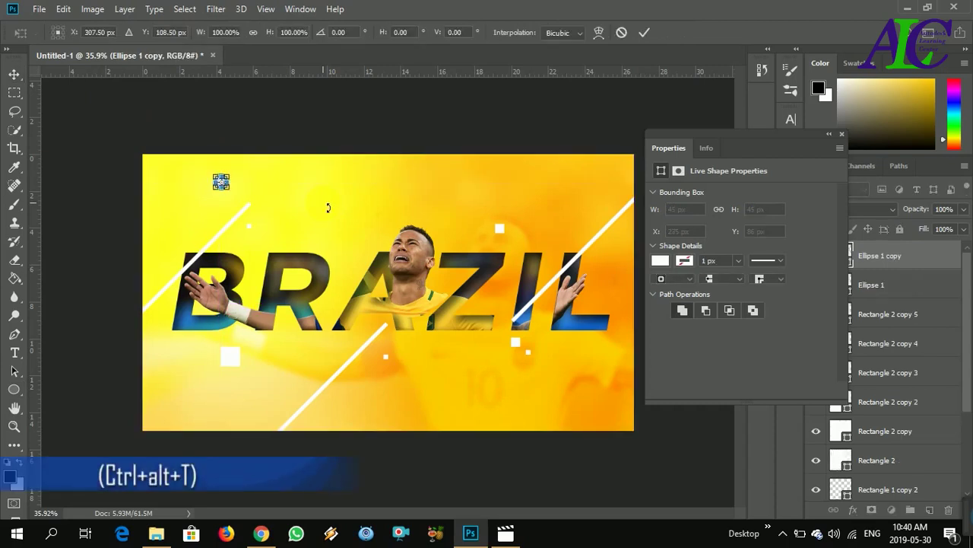
key(shift+Right)
key(shift+Right)
key(shift+Right)
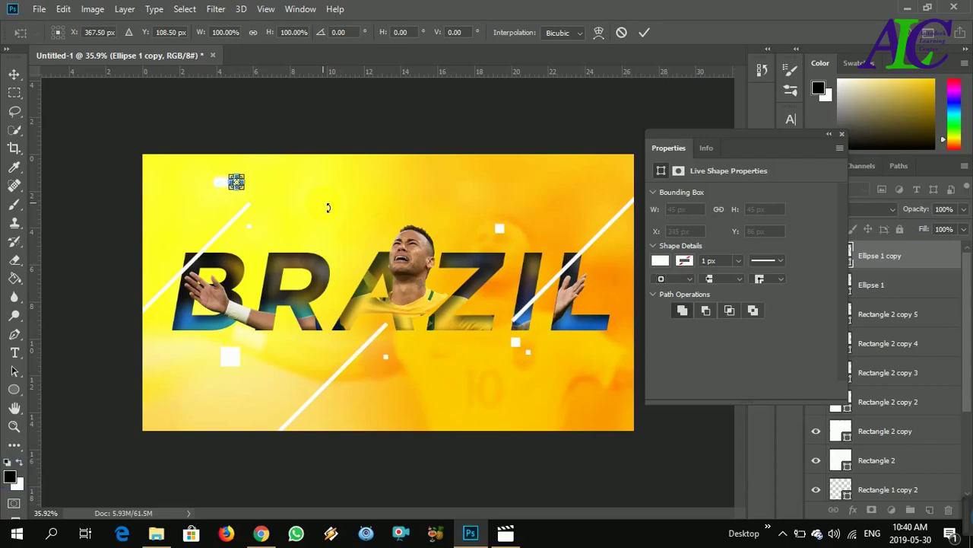
key(Return)
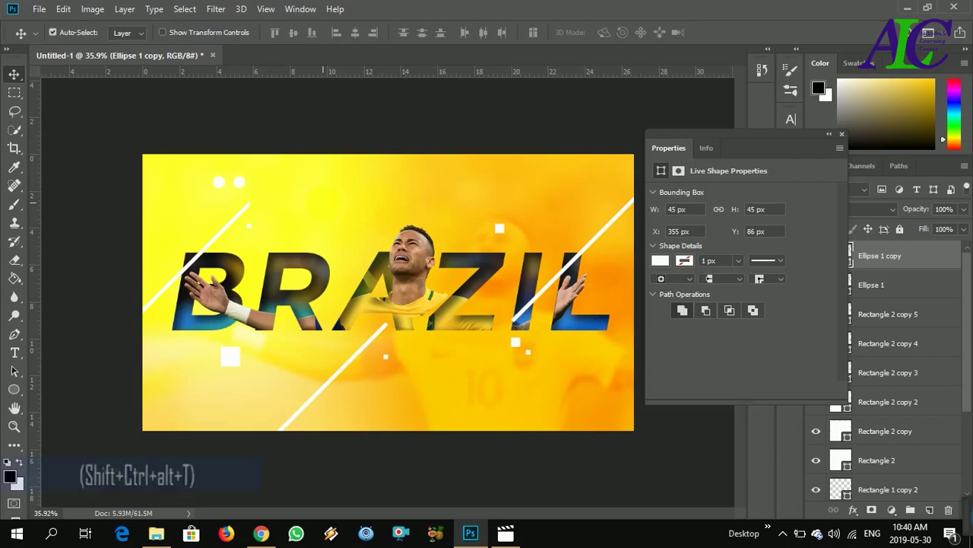
key(shift+ctrl+alt+t)
key(shift+ctrl+alt+t)
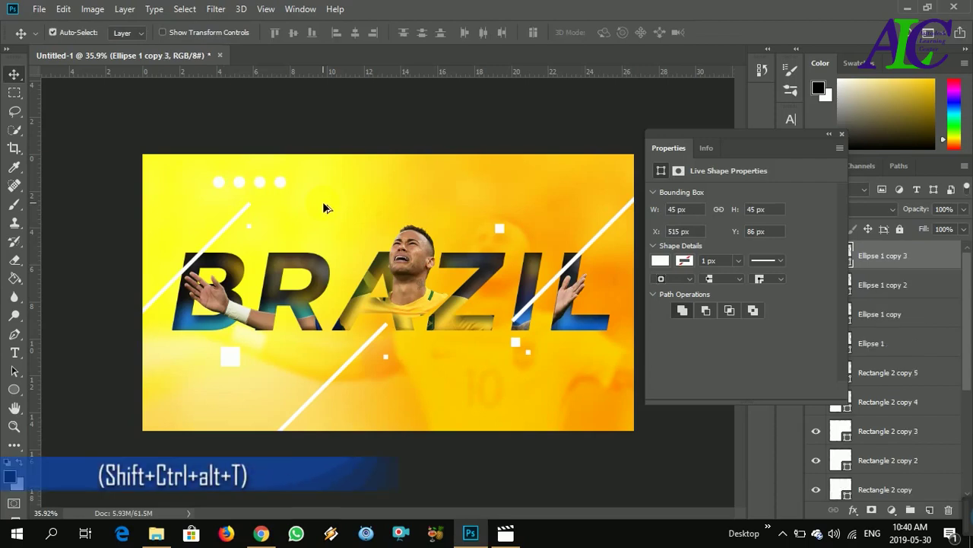
key(shift+ctrl+alt+t)
key(shift+ctrl+alt+t)
key(shift+ctrl+alt+t)
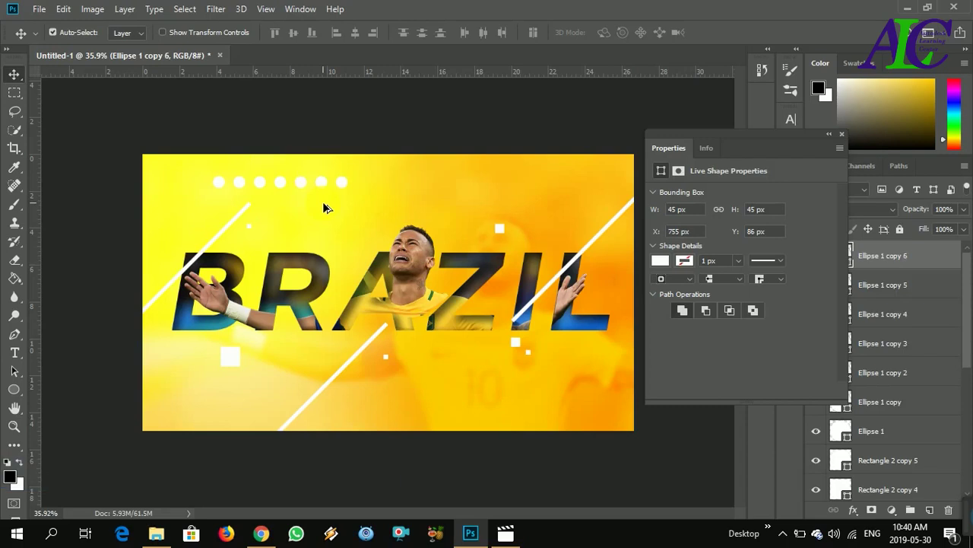
key(shift+ctrl+alt+t)
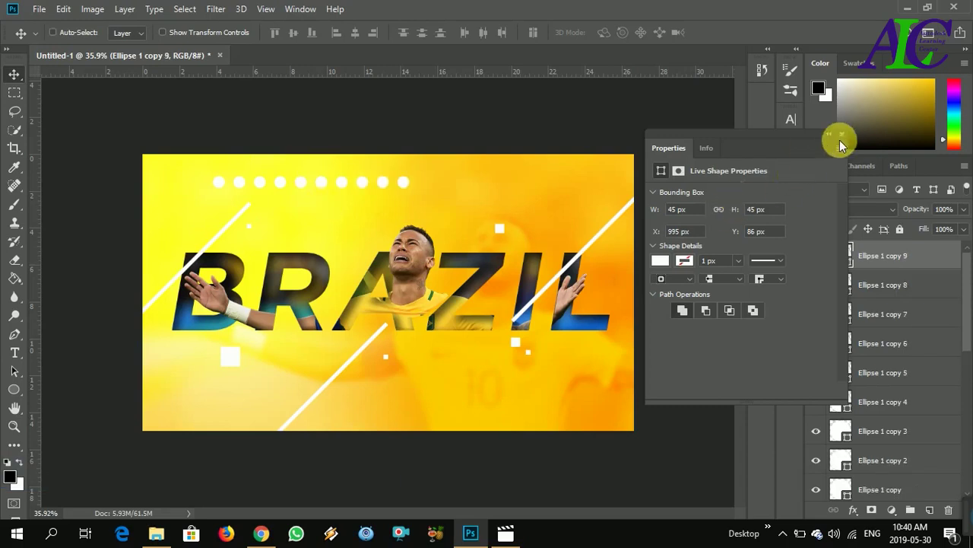
Step: Select all the circle layers together in the Layers panel
click(842, 136)
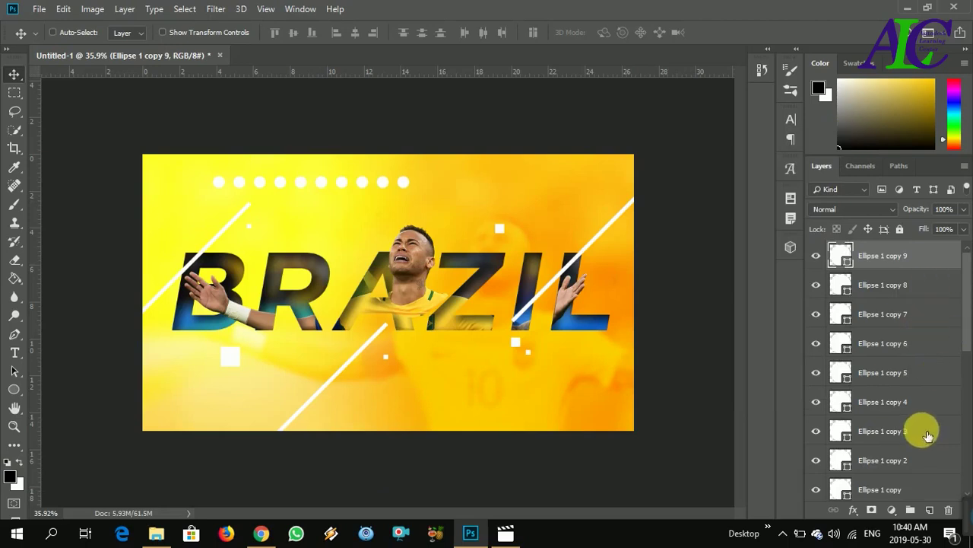
drag(966, 335, 966, 368)
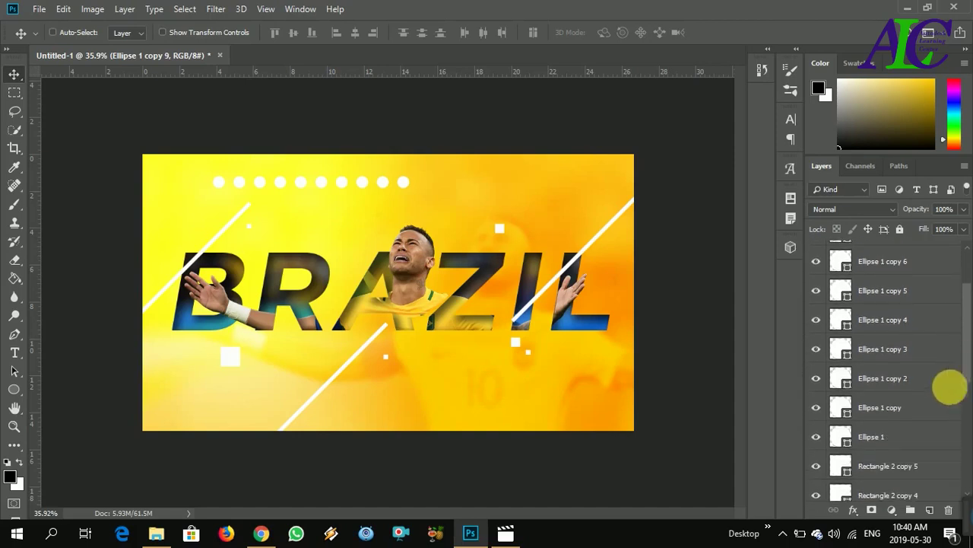
shift+click(917, 438)
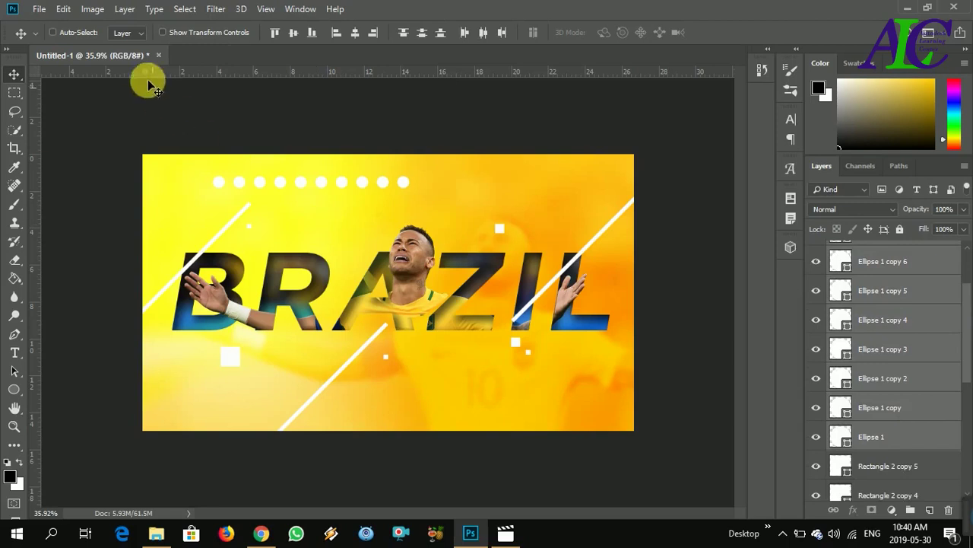
Step: Merge the circle layers into one row and duplicate that row shifted downward
click(125, 11)
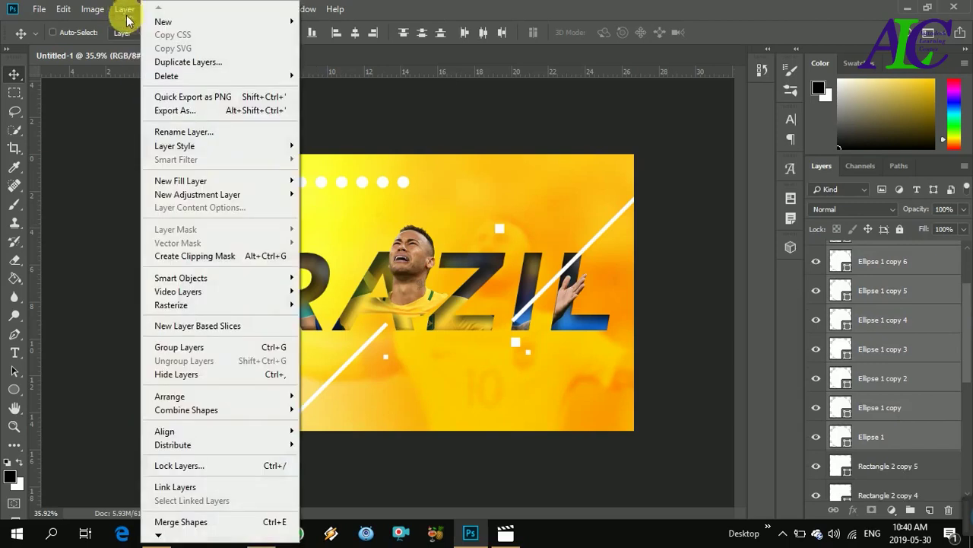
click(234, 524)
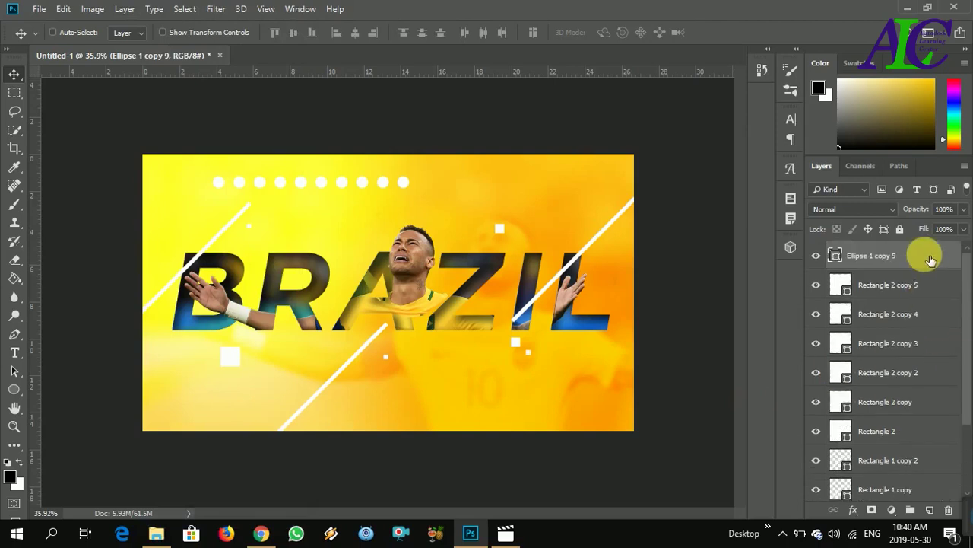
key(ctrl+t)
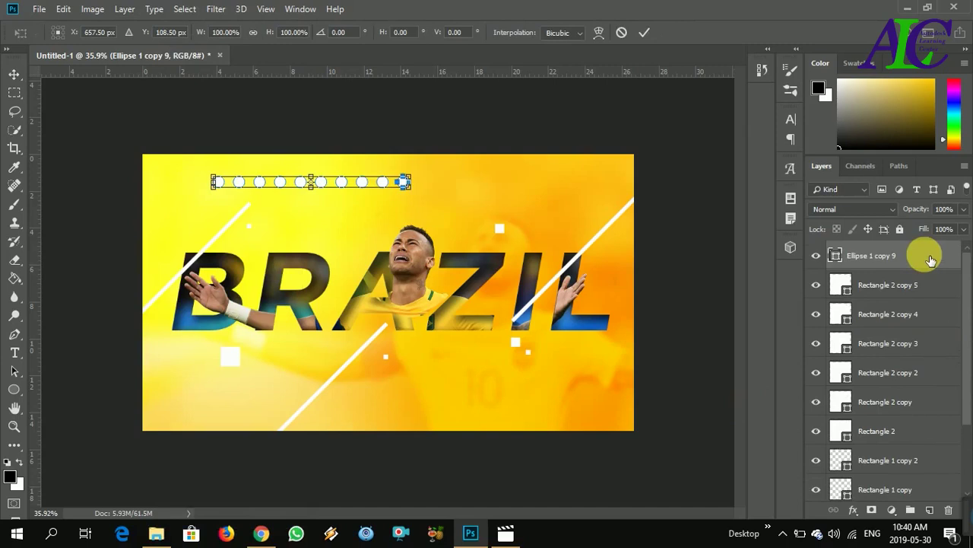
key(ctrl+alt+t)
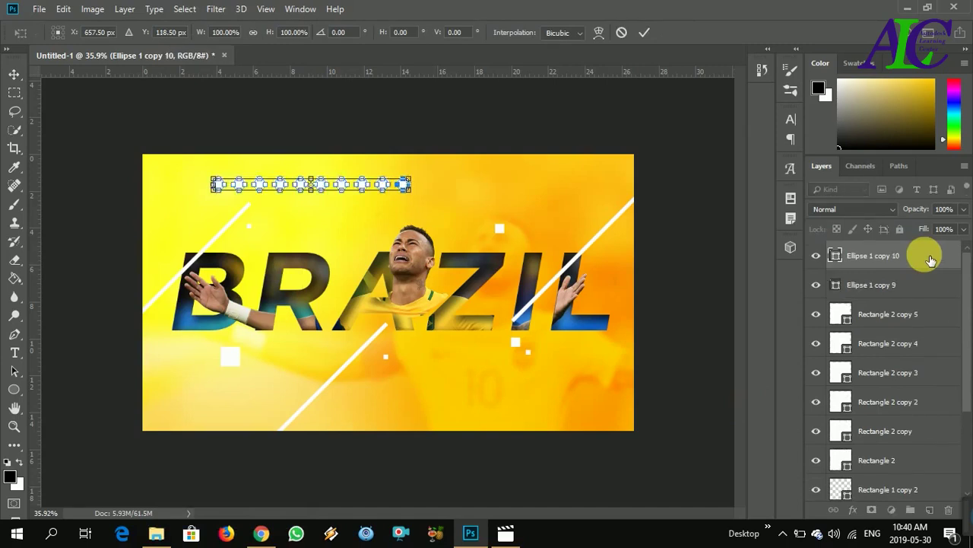
key(shift+Down)
key(shift+Down)
key(shift+Down)
key(shift+Down)
key(shift+Down)
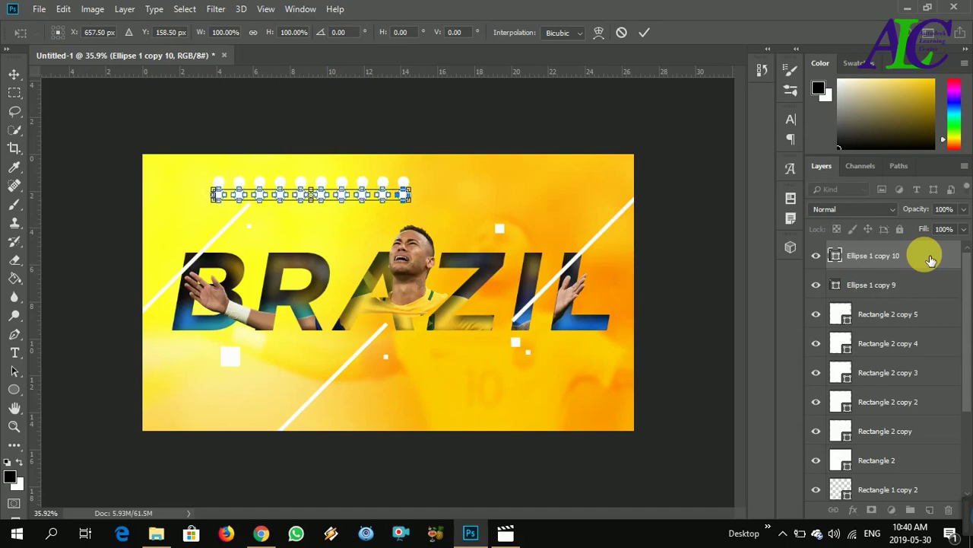
key(shift+Down)
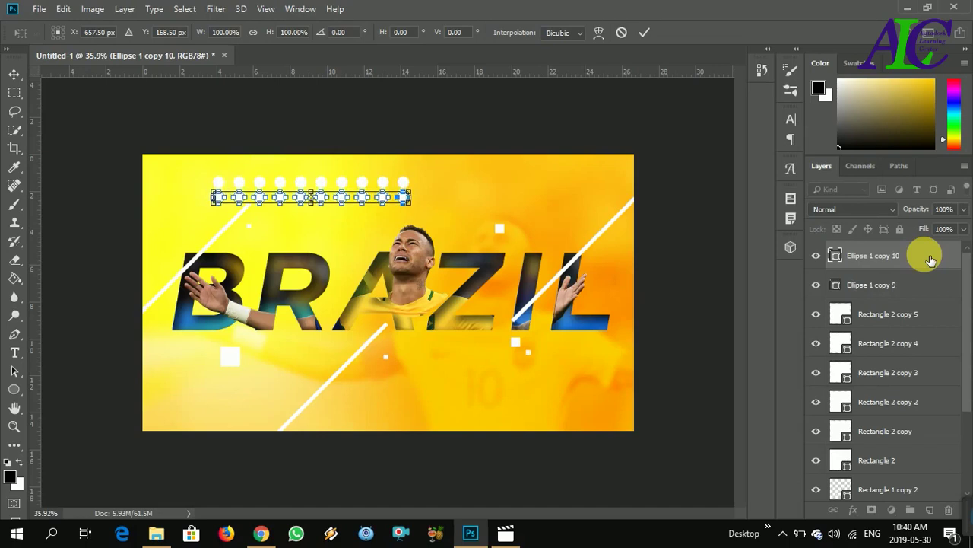
key(shift+Down)
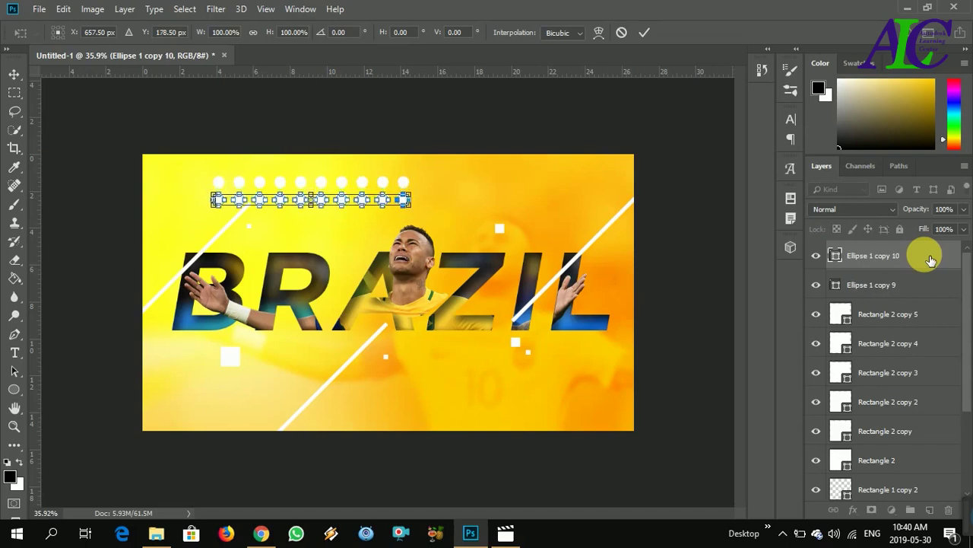
key(Return)
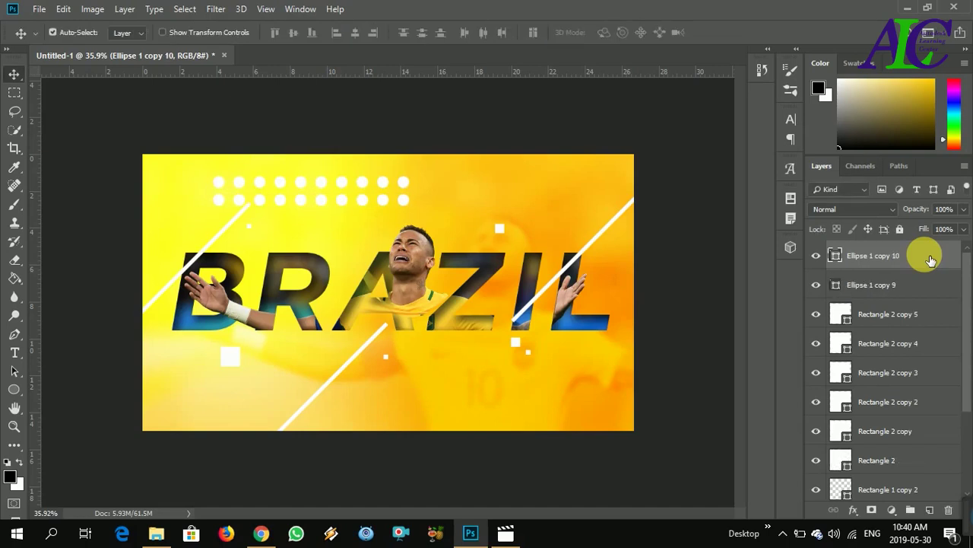
Step: Add two more dot rows, merge the grid, and rotate it 90° at about 63%
key(ctrl+shift+alt+t)
key(ctrl+shift+alt+t)
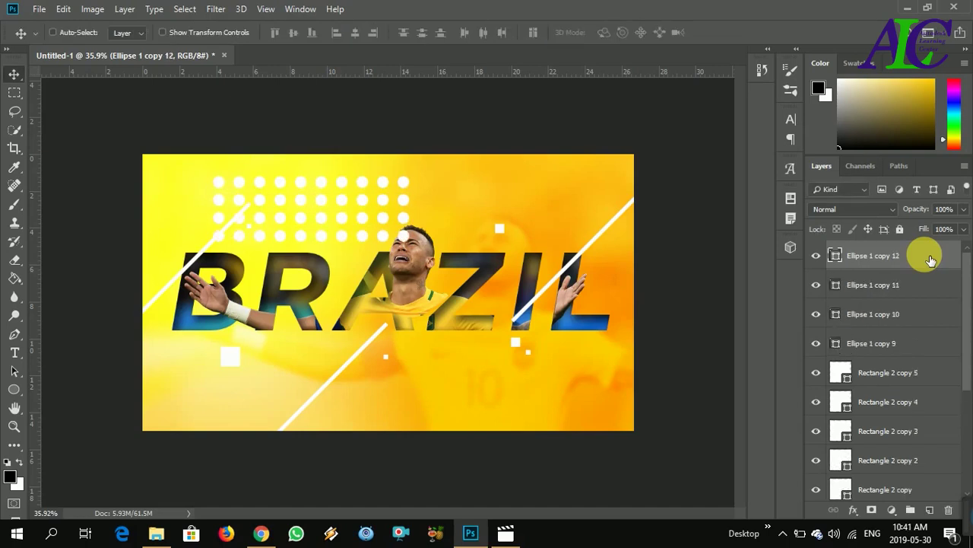
shift+click(928, 343)
key(ctrl+e)
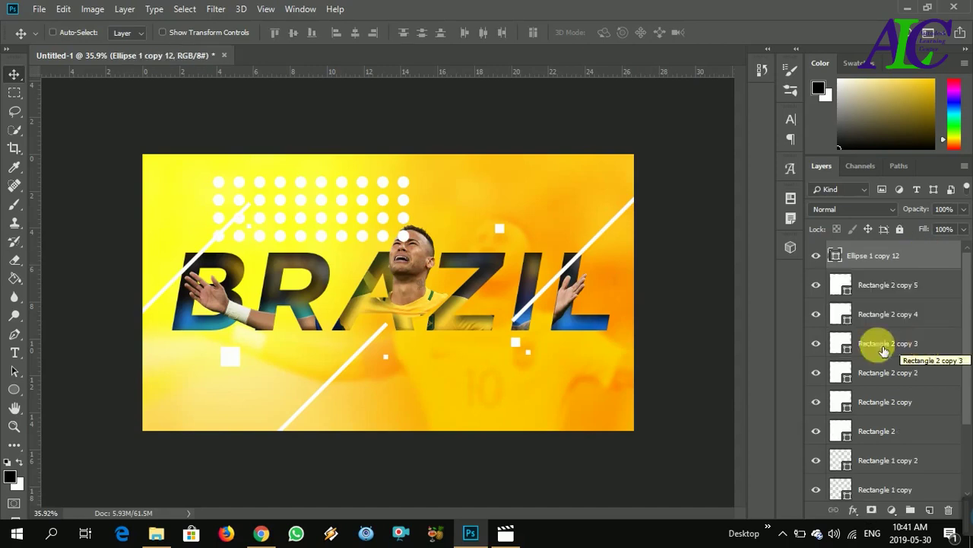
key(ctrl+t)
drag(417, 171, 356, 342)
drag(279, 111, 319, 195)
key(Return)
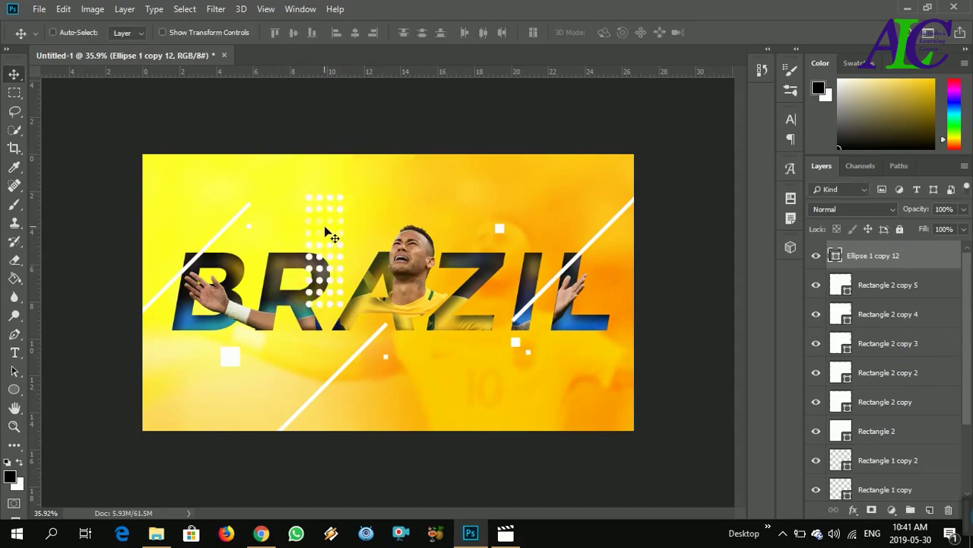
Step: Move the dot column below the middle of BRAZIL and shrink it to about 82%
drag(326, 228, 450, 348)
key(ctrl+t)
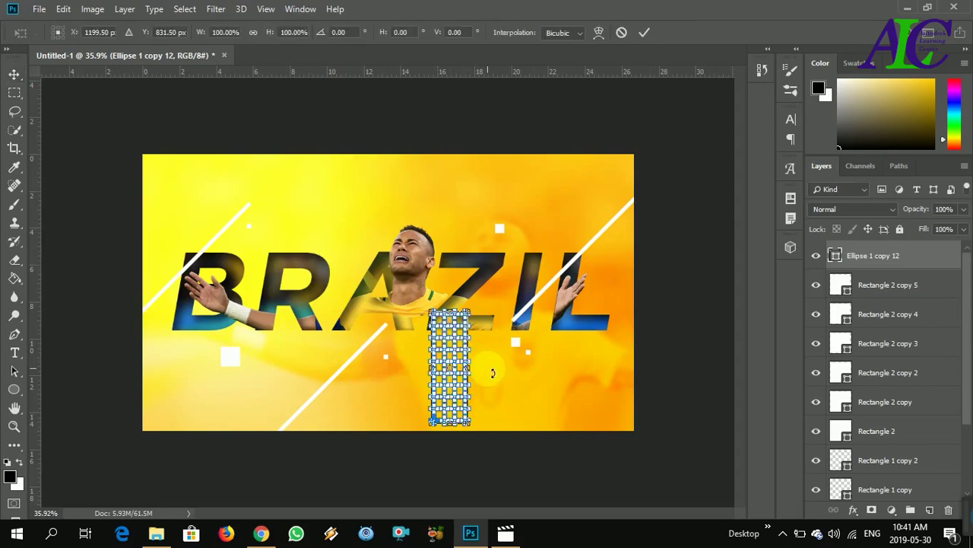
drag(431, 309, 446, 337)
key(Return)
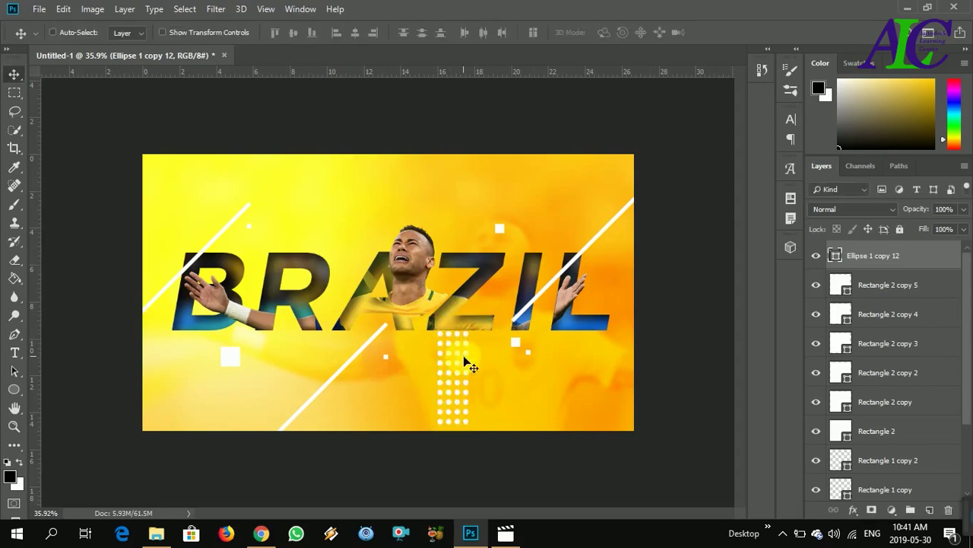
Step: On a new layer, choose the diagonal-hatched square custom shape
click(14, 389)
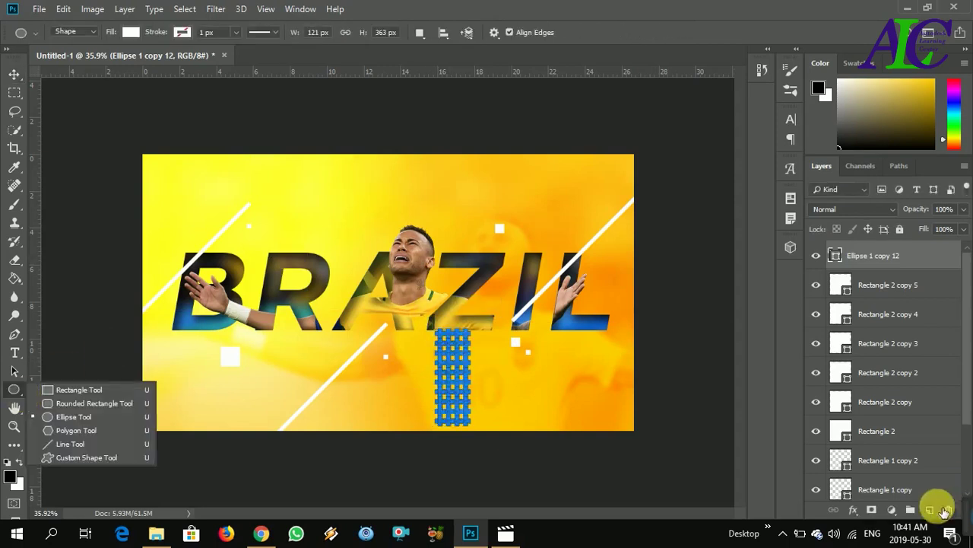
click(929, 510)
right_click(15, 391)
click(65, 457)
click(559, 32)
mouse_move(611, 74)
mouse_down()
mouse_move(610, 196)
mouse_move(611, 87)
mouse_move(608, 174)
mouse_up()
click(492, 124)
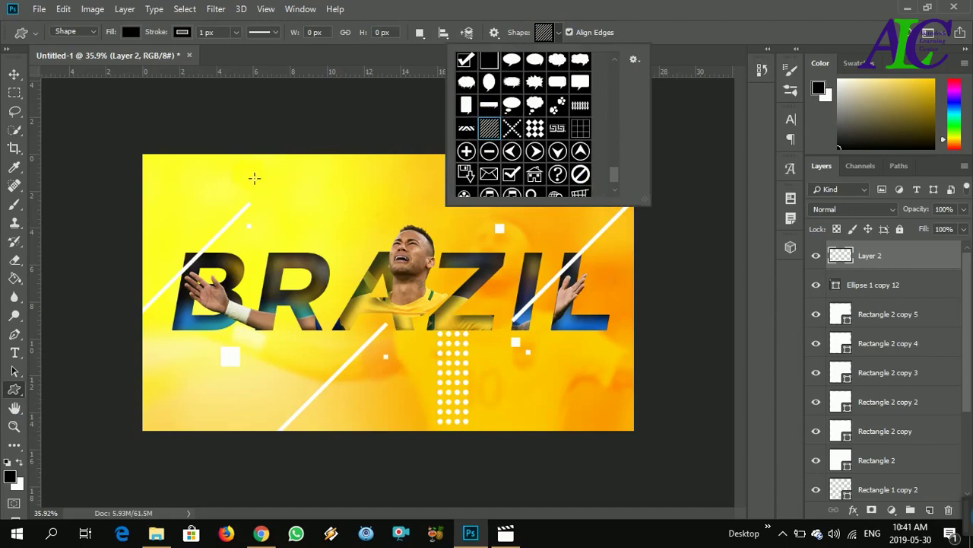
Step: Draw the hatched square with white fill and no stroke, positioned above BRAZIL
drag(249, 172, 314, 260)
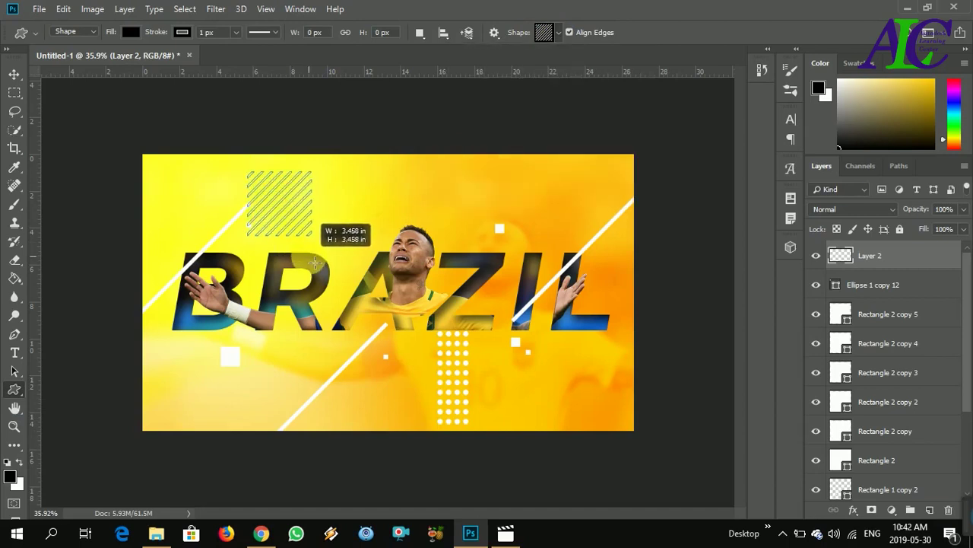
drag(314, 261, 315, 264)
click(131, 32)
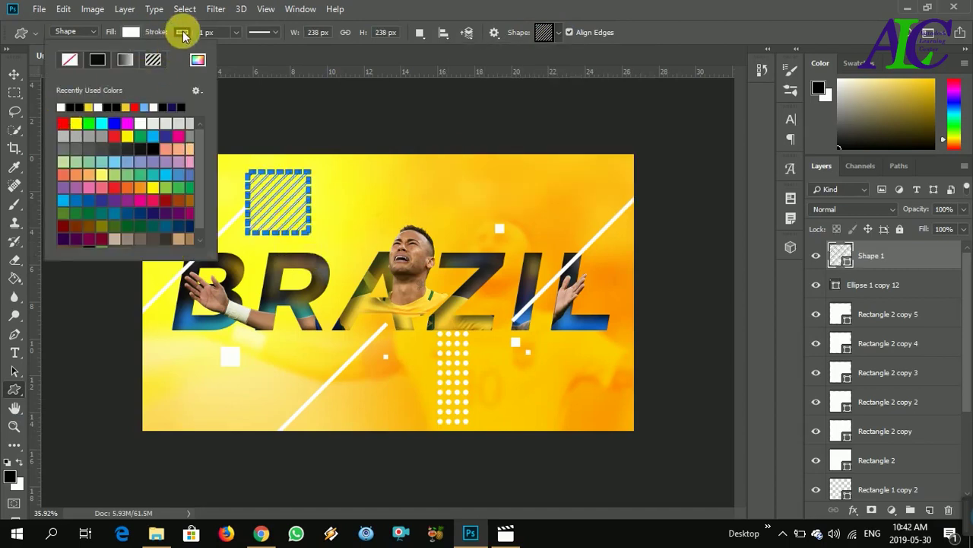
click(62, 108)
click(182, 32)
click(120, 58)
click(315, 115)
key(v)
mouse_move(304, 218)
mouse_down()
mouse_move(310, 231)
mouse_move(338, 202)
mouse_move(330, 239)
mouse_move(613, 403)
mouse_up()
Step: Group all shape layers down to Rectangle 1 into a group named SHAPES
drag(968, 316, 962, 432)
shift+click(922, 430)
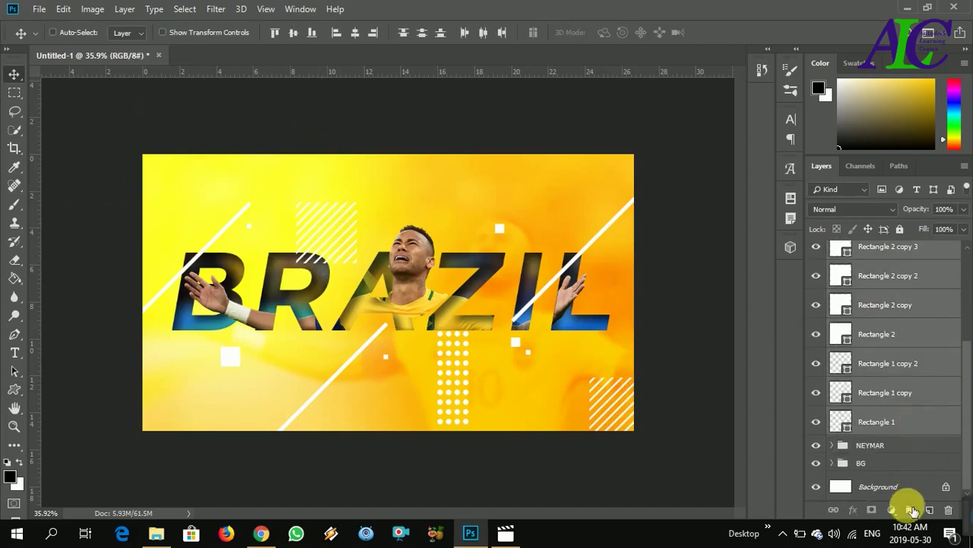
click(909, 508)
double_click(876, 255)
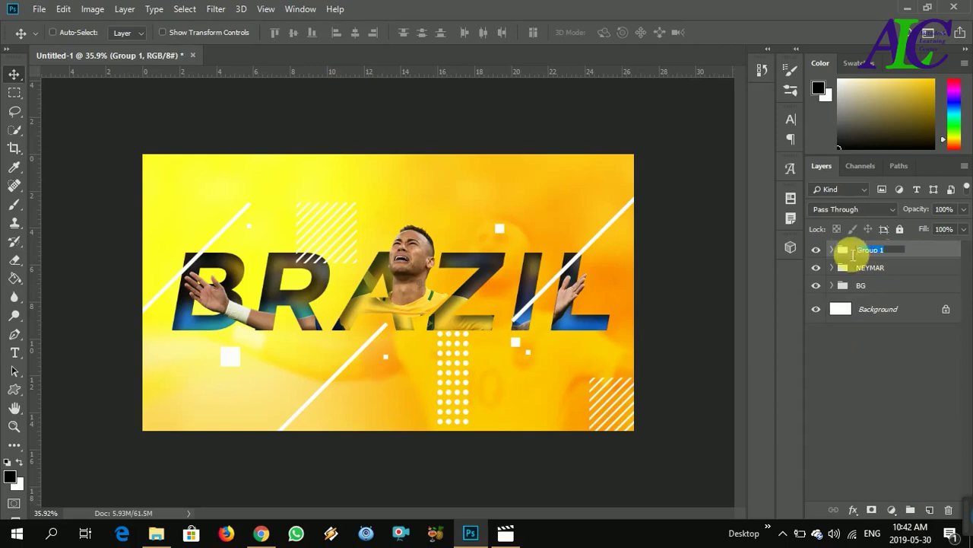
text(SHAPES)
key(Return)
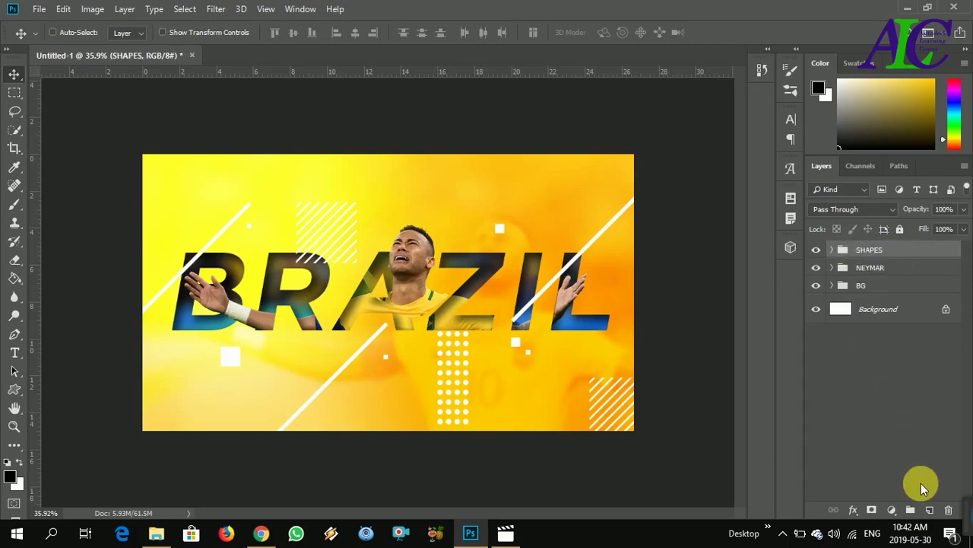
Step: Type a NEYMAR JUNIOR text line on a new layer in the lower left
click(933, 509)
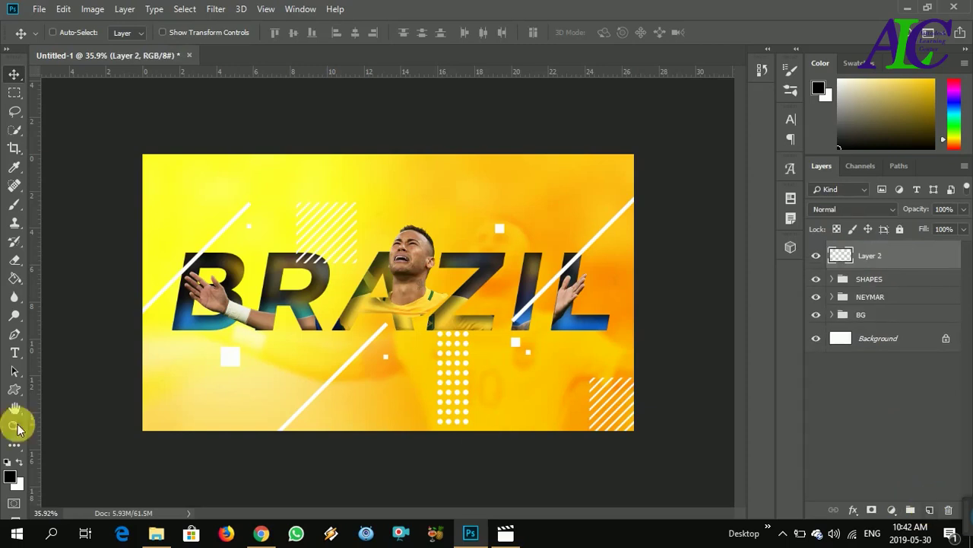
click(15, 352)
click(183, 394)
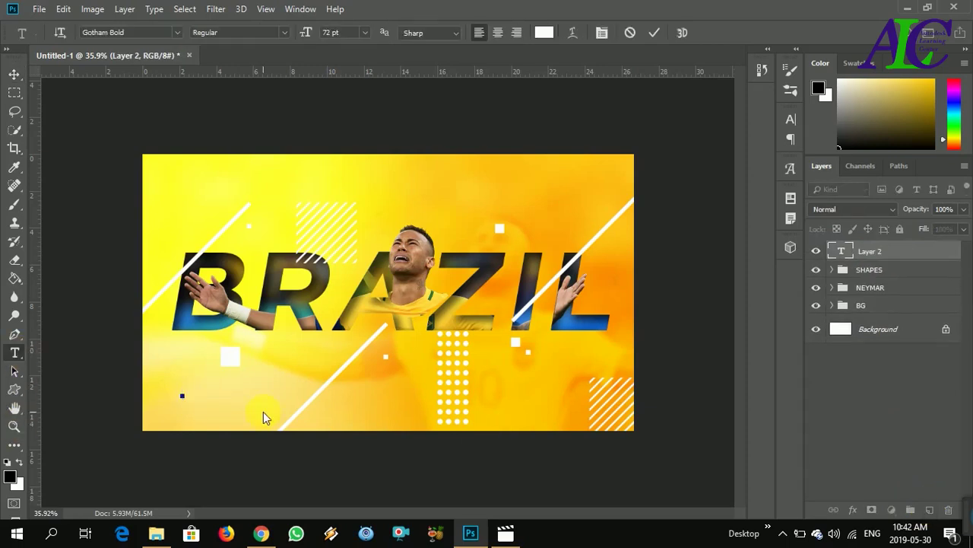
text(NEYMAR JUNIOR)
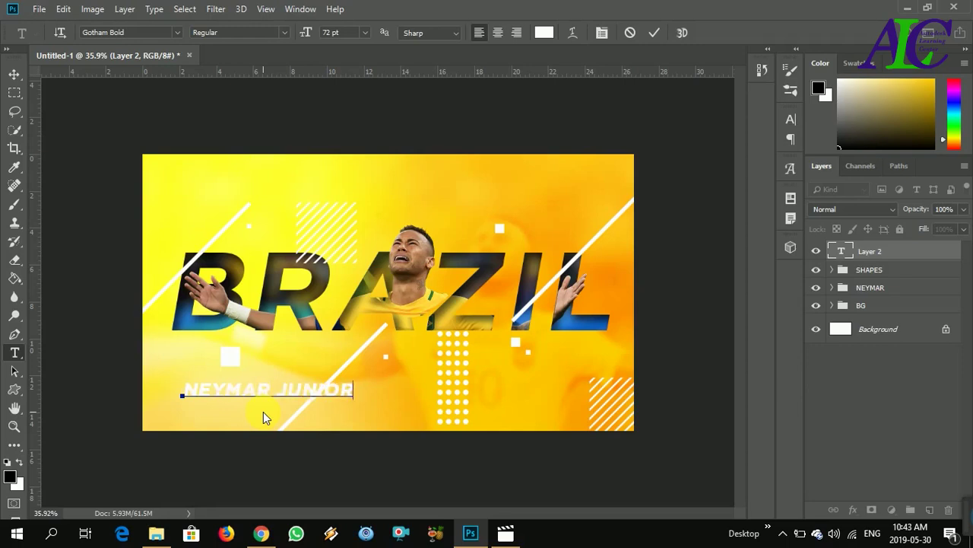
drag(353, 389, 192, 394)
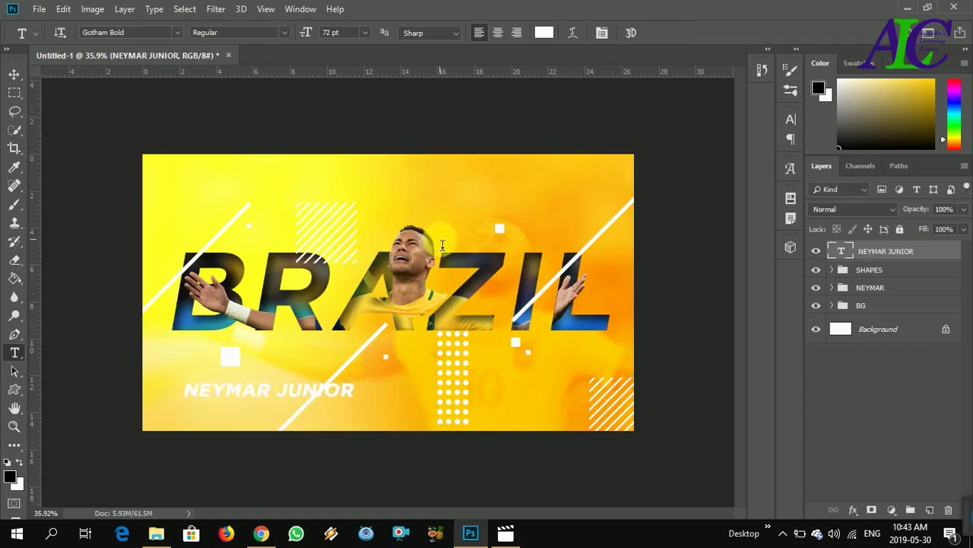
Step: Move NEYMAR JUNIOR above BRAZIL's right half, enlarge to 111%, and place a copy lower left
key(v)
drag(251, 397, 478, 209)
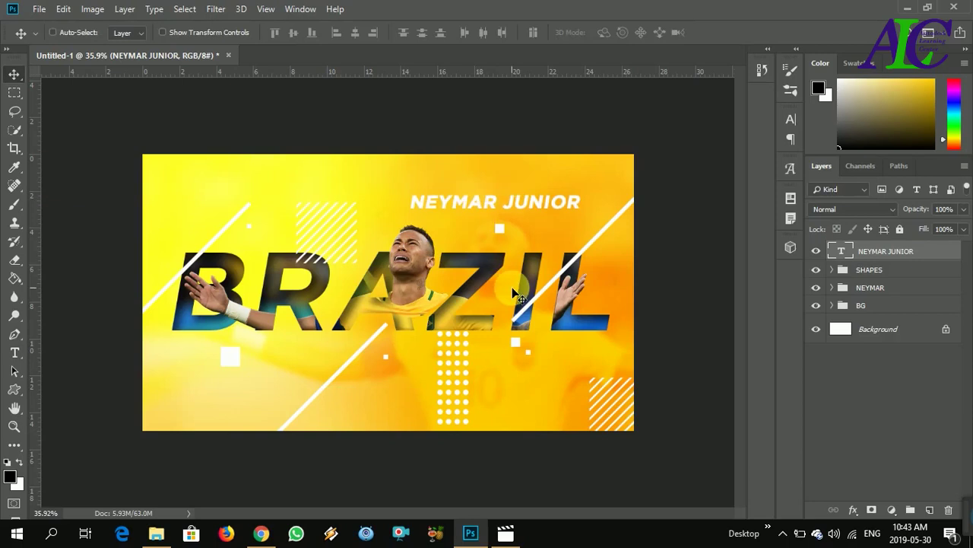
key(ctrl+t)
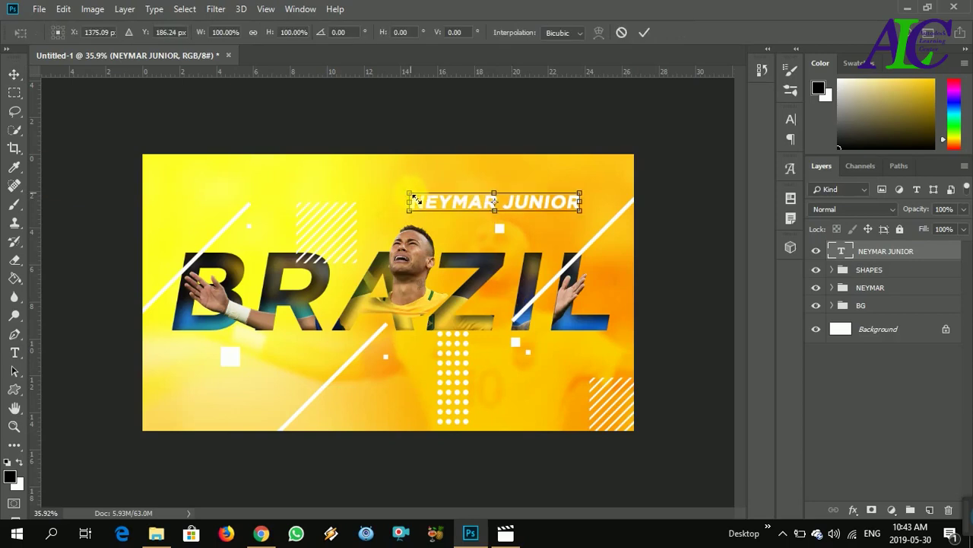
drag(413, 198, 389, 192)
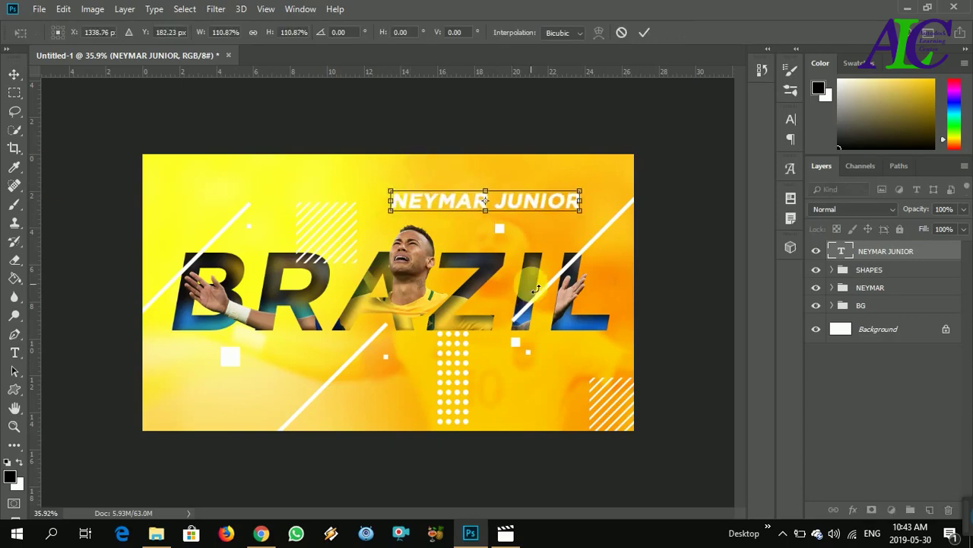
key(Return)
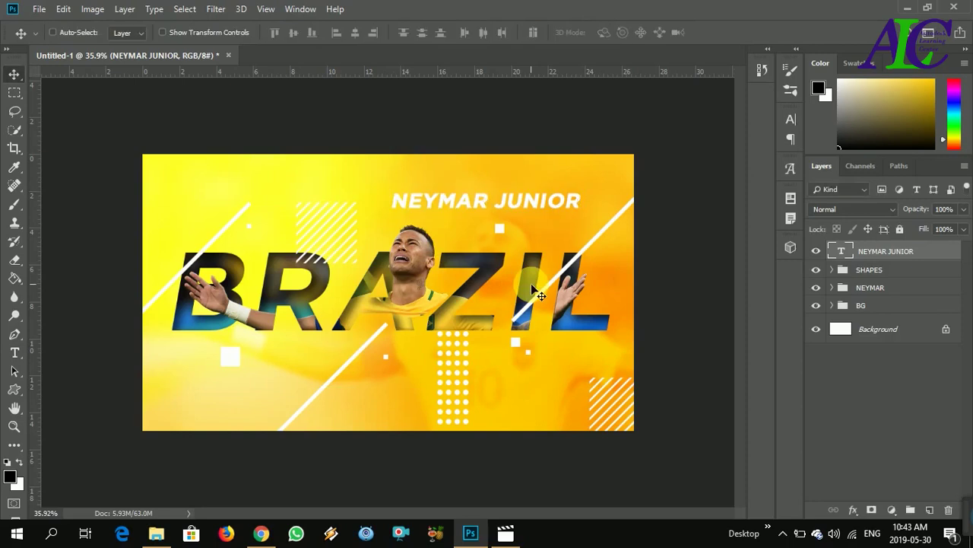
key(ctrl+j)
drag(529, 197, 297, 386)
Step: Change the copied text to WORLD CUP 2018, nudge it left, and shrink it to 80%
double_click(841, 251)
text(WORLD CUP 2018)
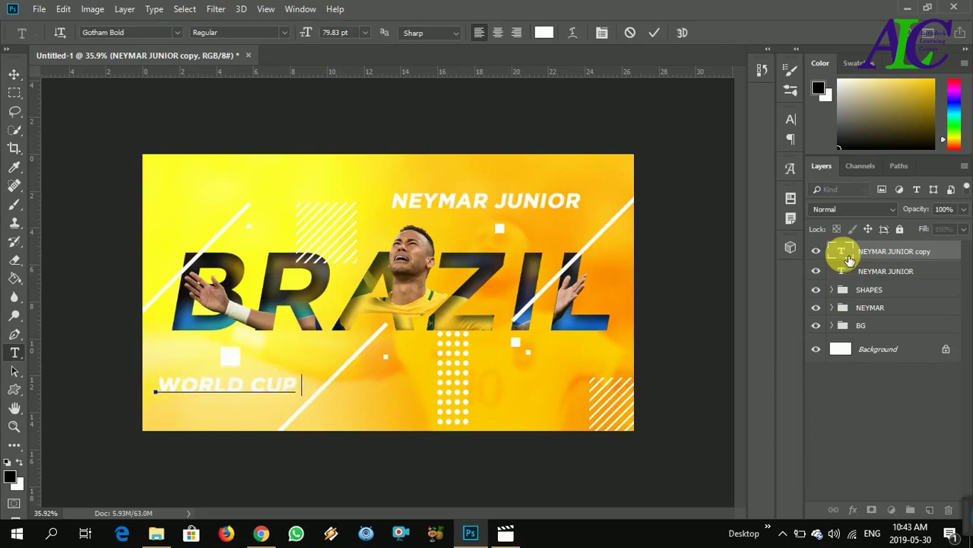
click(654, 33)
drag(287, 390, 282, 397)
key(ctrl+t)
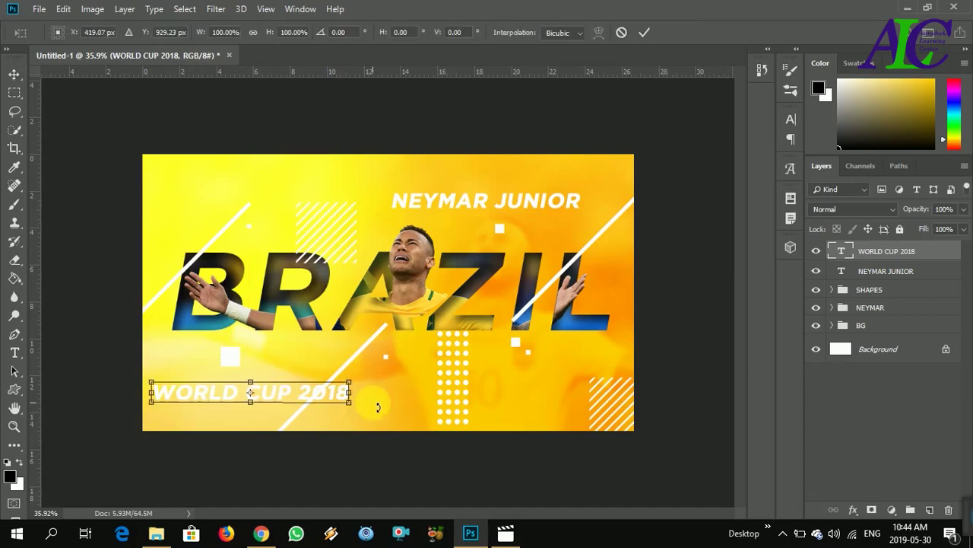
drag(347, 400, 317, 403)
key(Return)
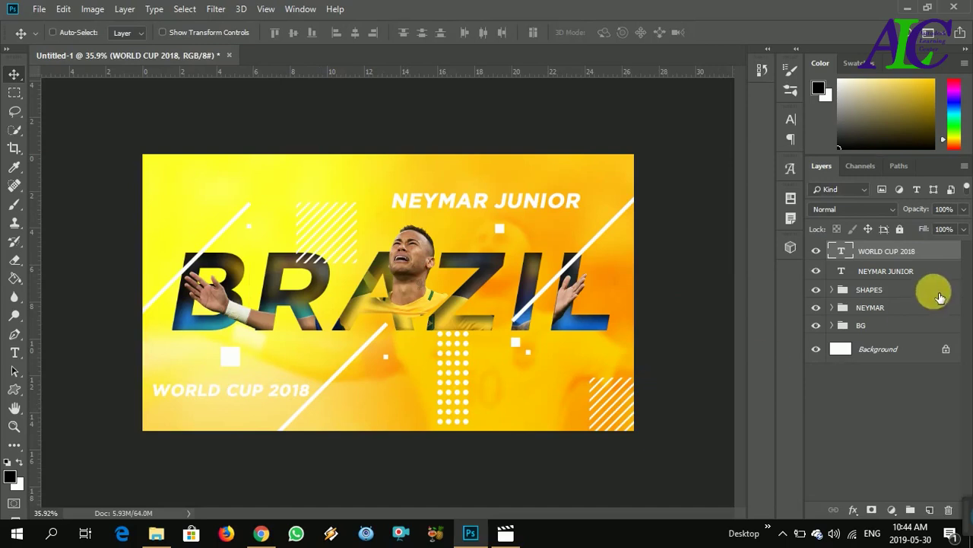
Step: Group the NEYMAR JUNIOR and WORLD CUP 2018 layers into a group named TEXTS
shift+click(938, 271)
click(910, 508)
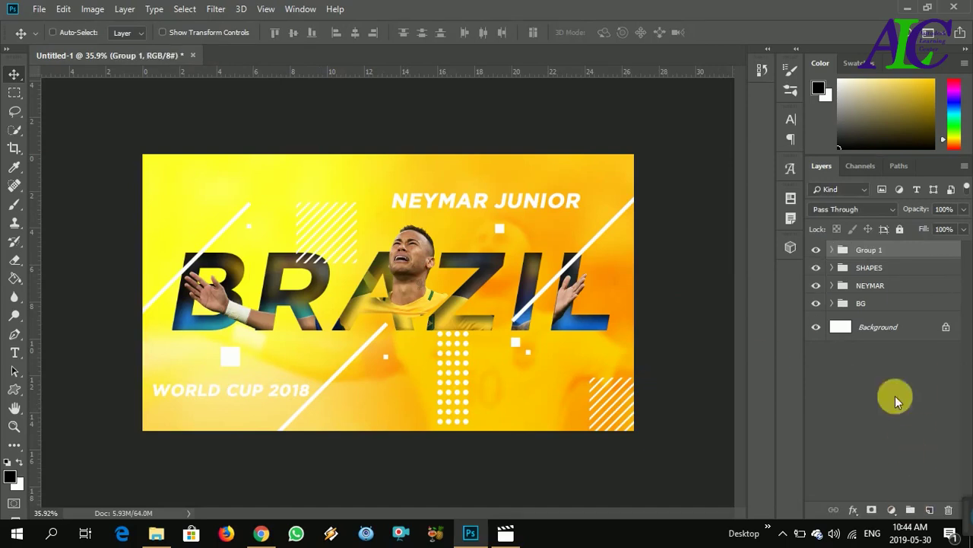
double_click(869, 250)
text(TEXTS)
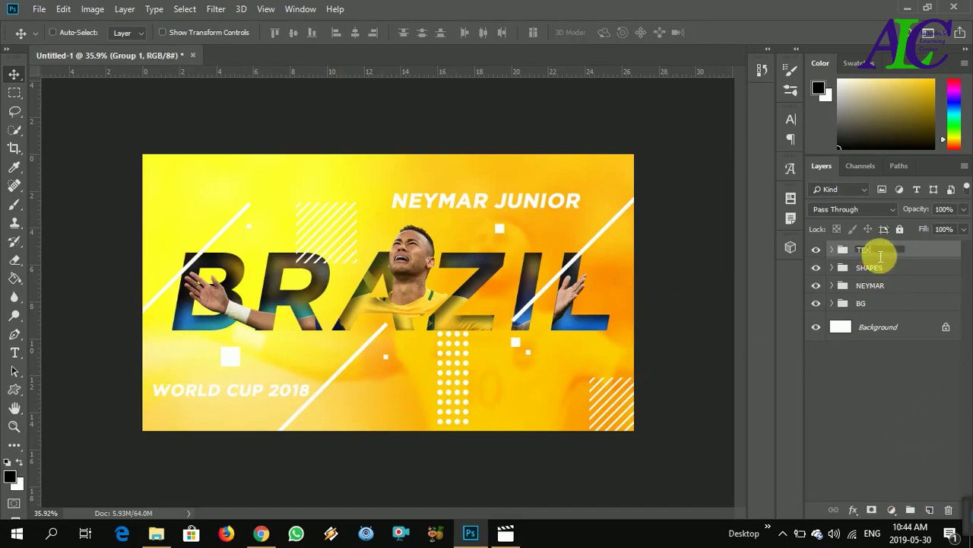
key(Return)
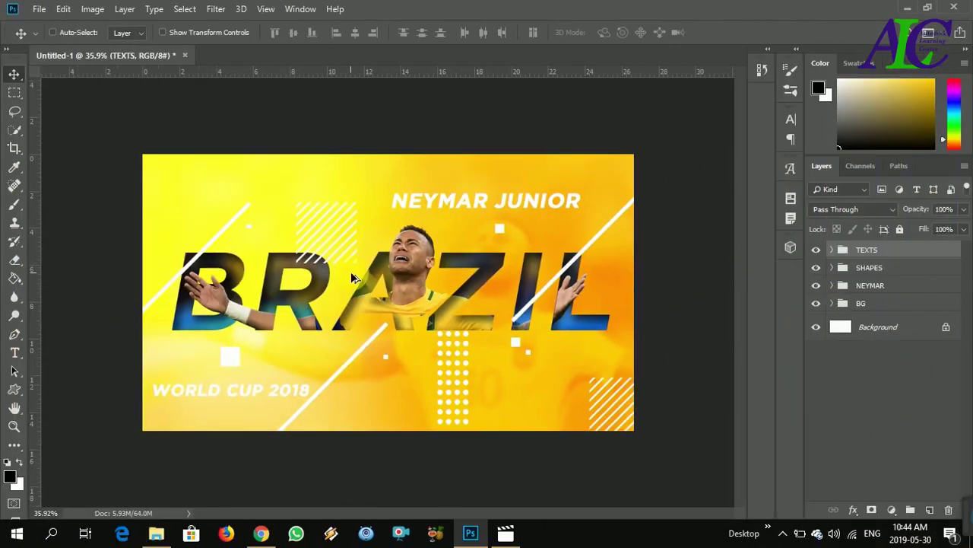
Step: Zoom the canvas to about 48% so the finished poster fills the window
scroll(352, 278, up, 3)
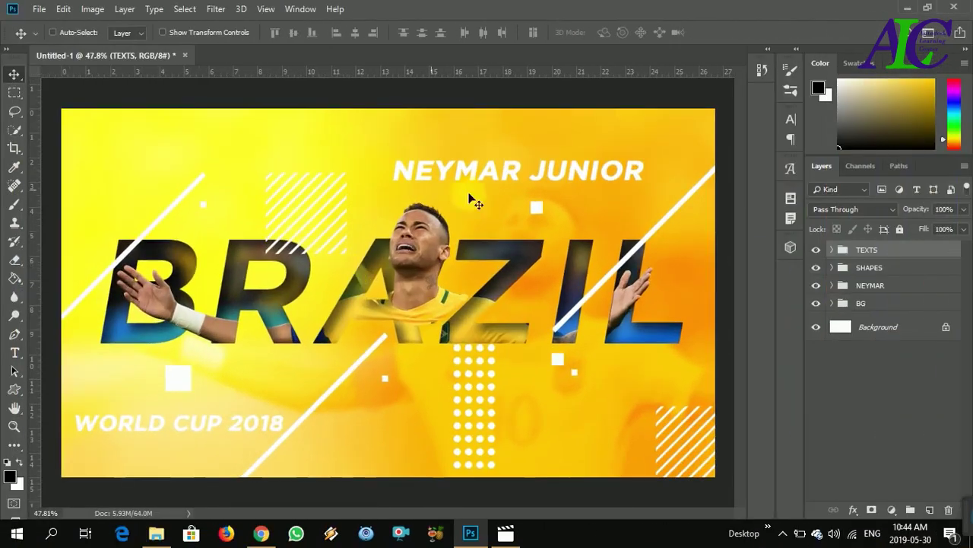